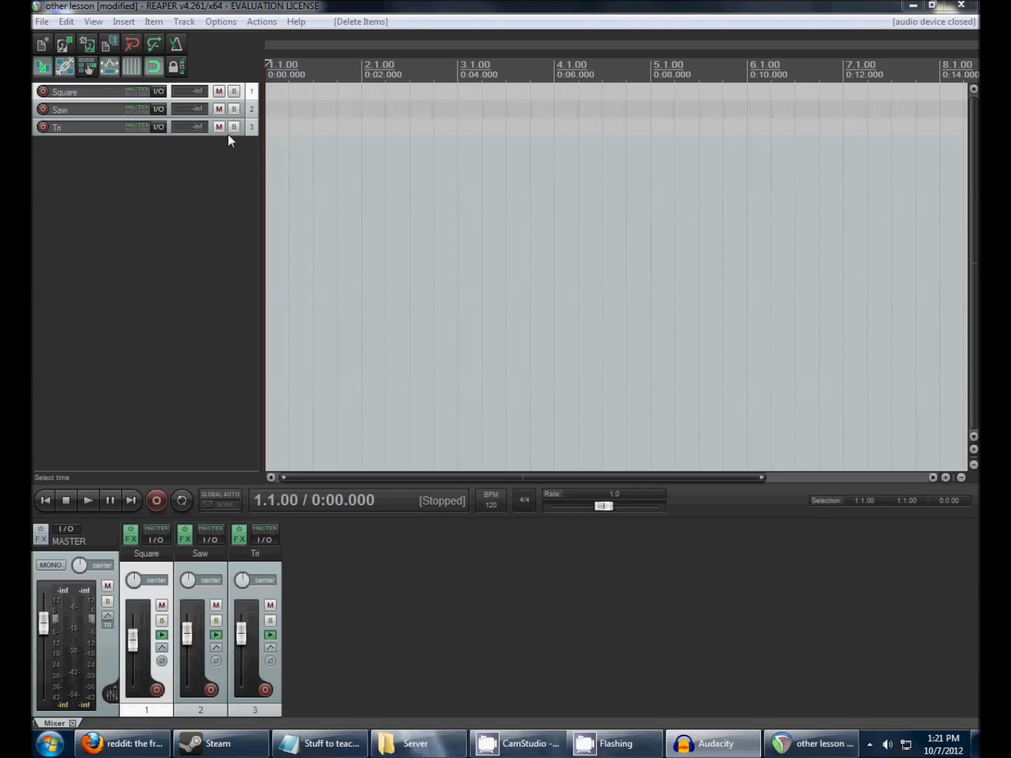
Examine the ReaSynth wave-shape settings in the Square track's effects chain and close it again
left_click(75, 111)
left_click(78, 122)
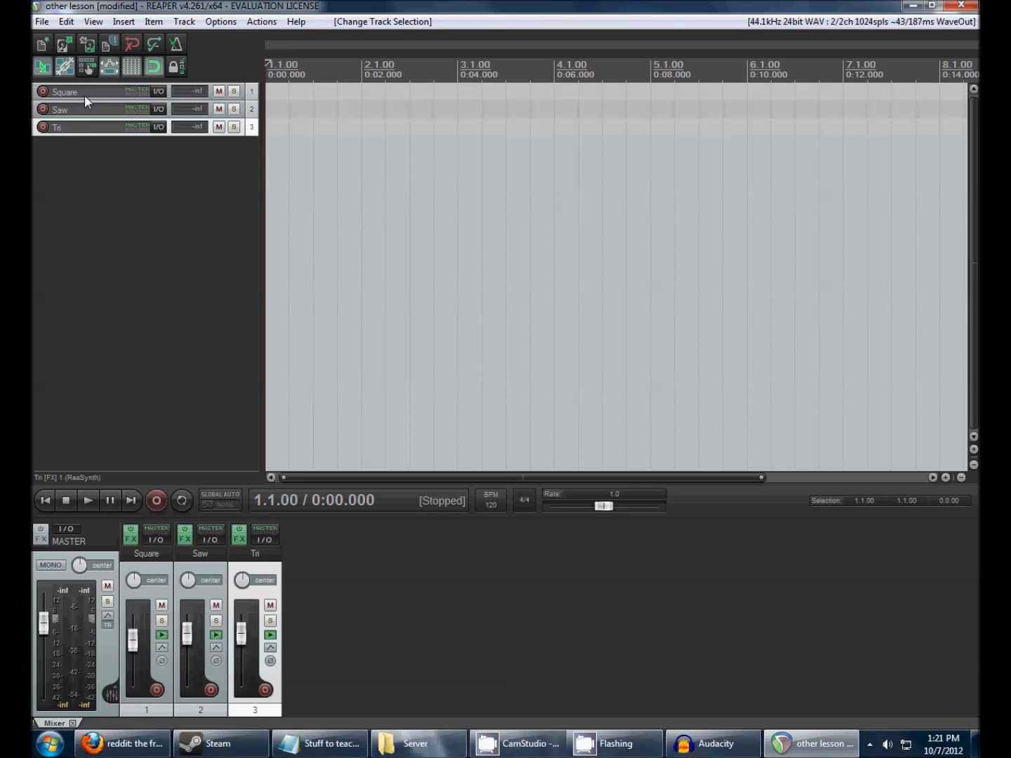
left_click(68, 93)
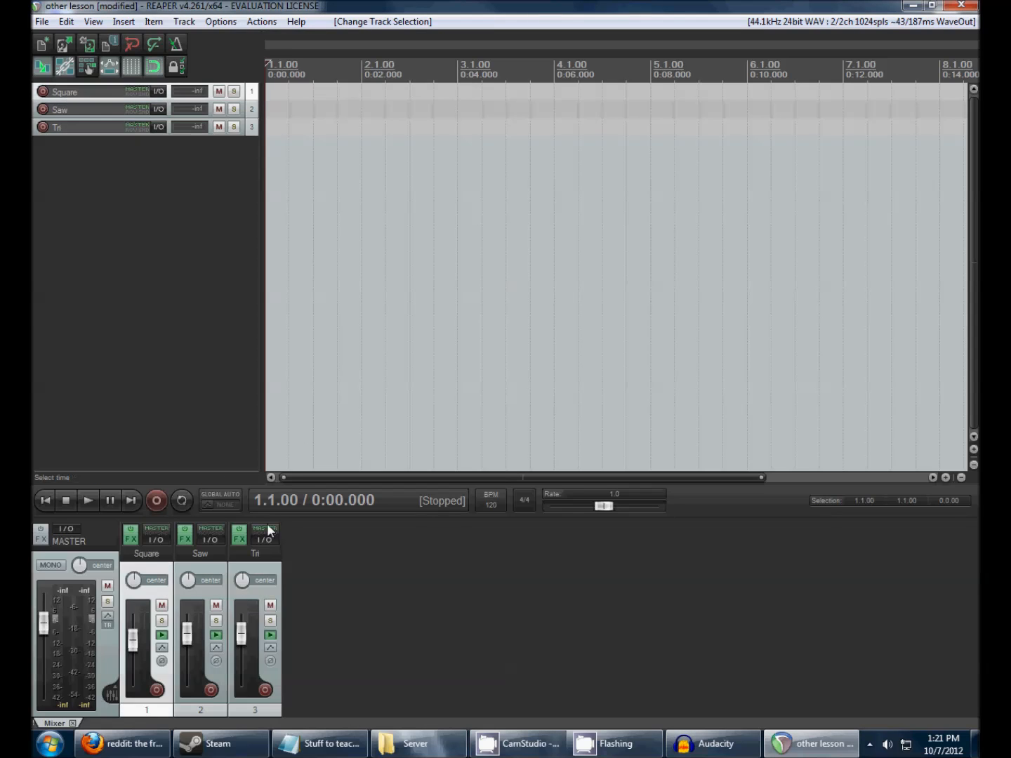
left_click(137, 535)
left_click_drag(339, 35, 574, 203)
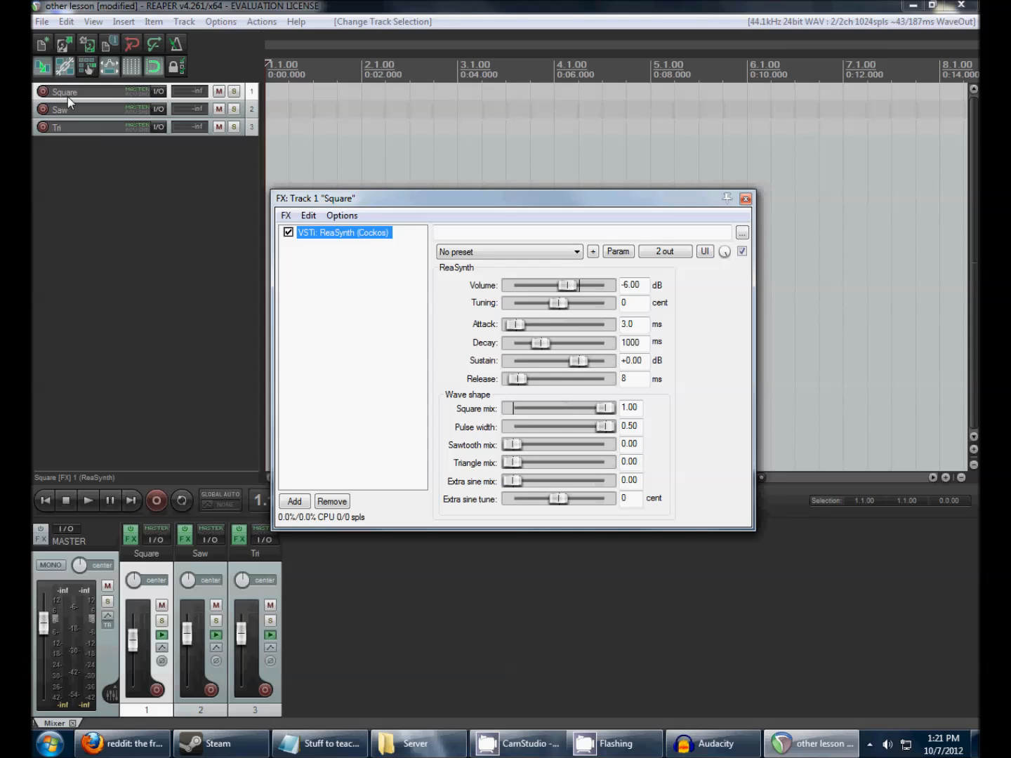
left_click(746, 198)
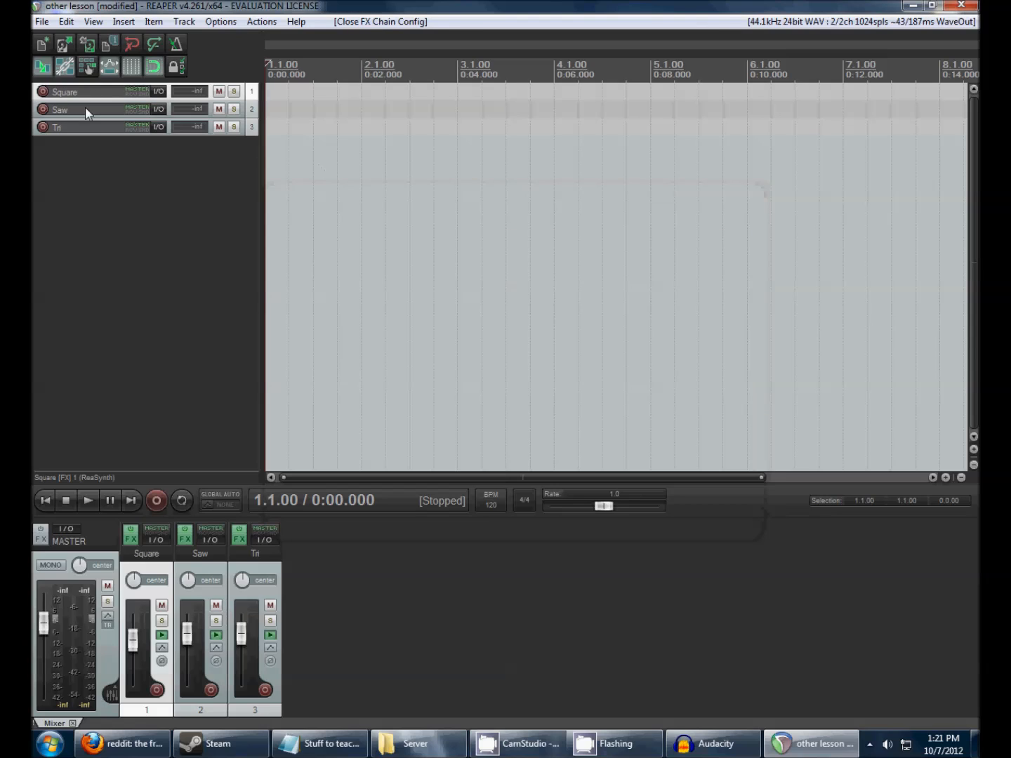
Name the first track Square
double_click(86, 93)
type("Square")
key("Return")
Draw a two-bar MIDI item at the start of the Square track and enable the scale in its MIDI editor
left_click_drag(271, 98, 450, 96)
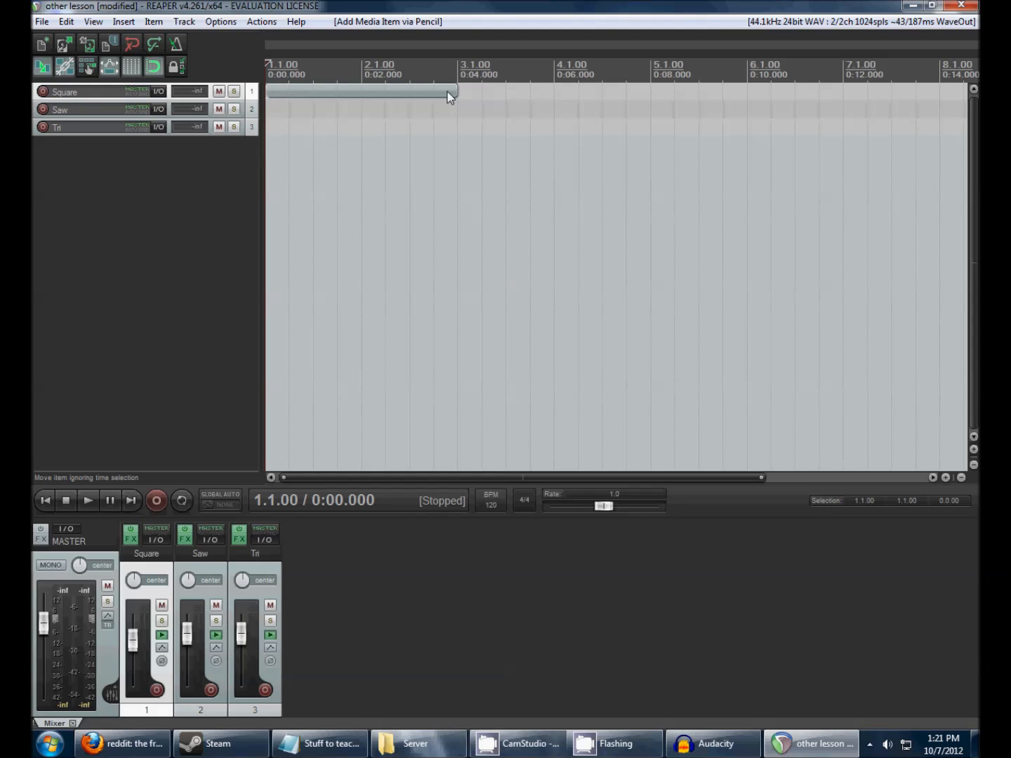
left_click(449, 96)
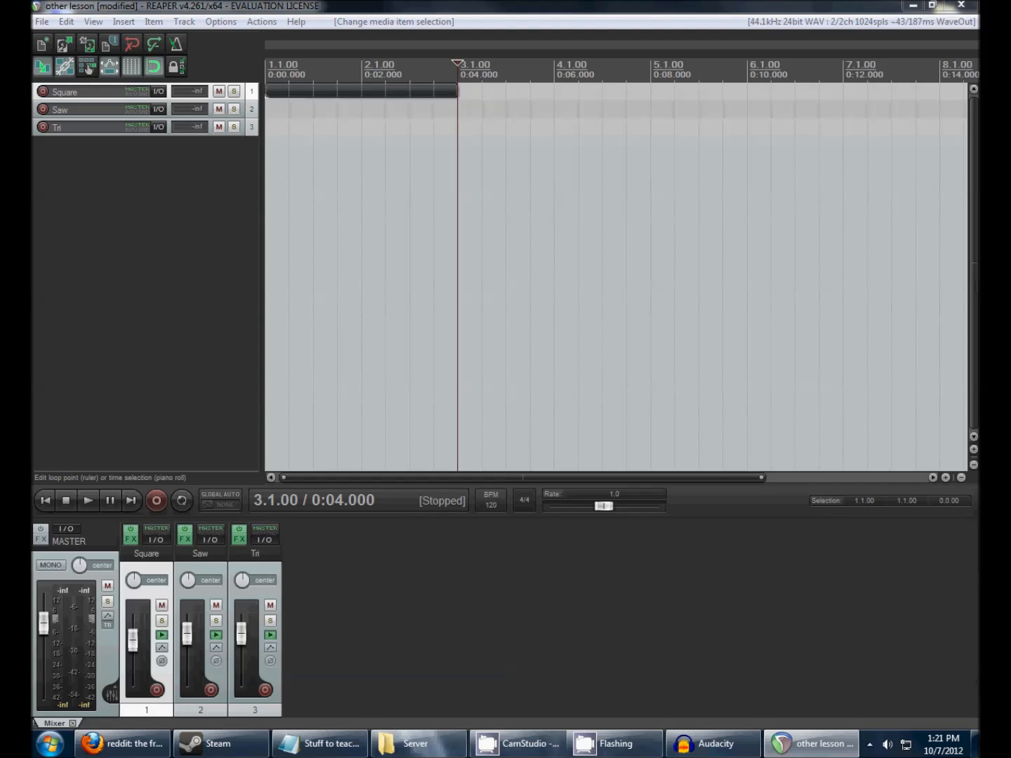
left_click_drag(1010, 302, 463, 272)
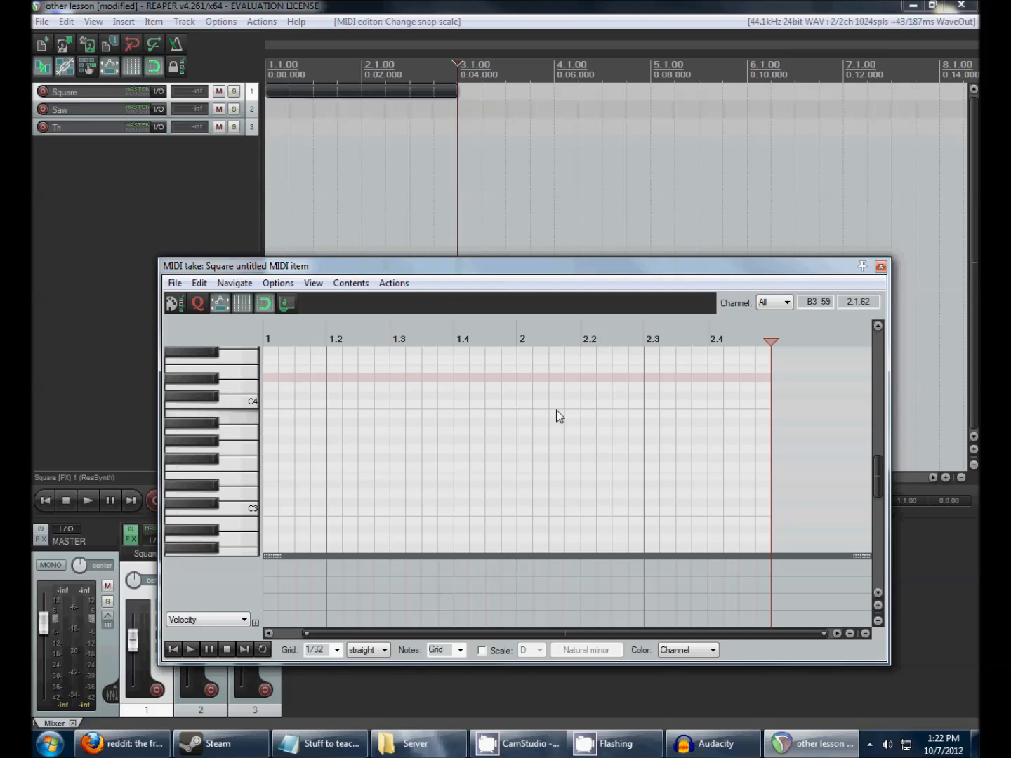
left_click(482, 651)
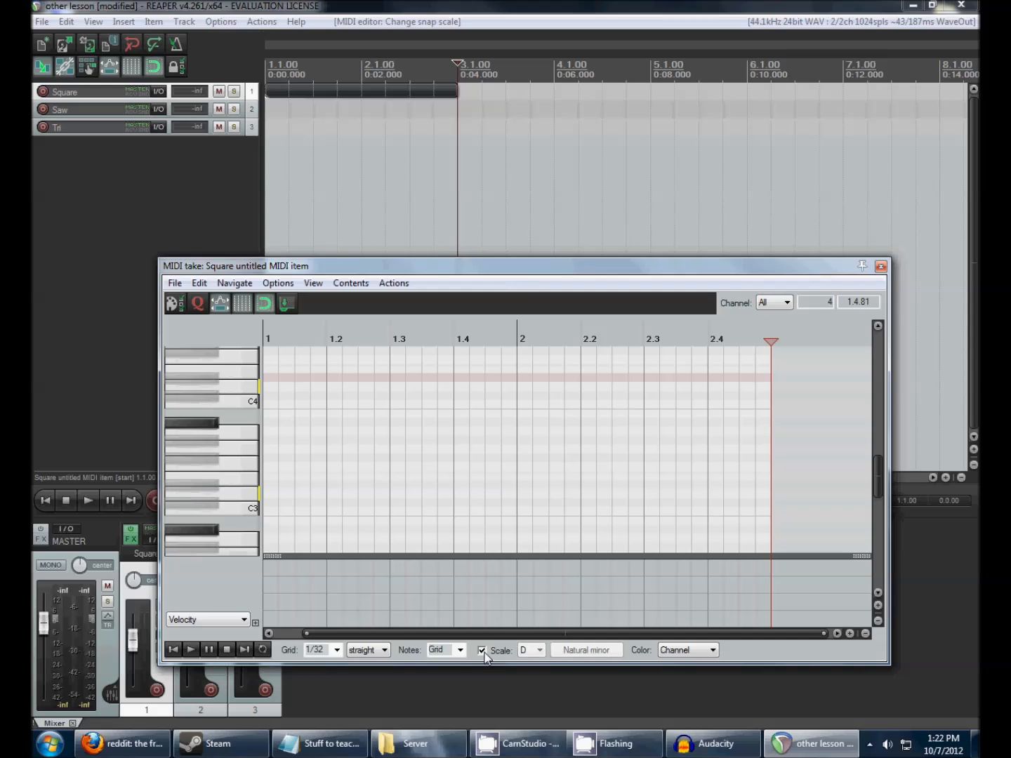
left_click(248, 417)
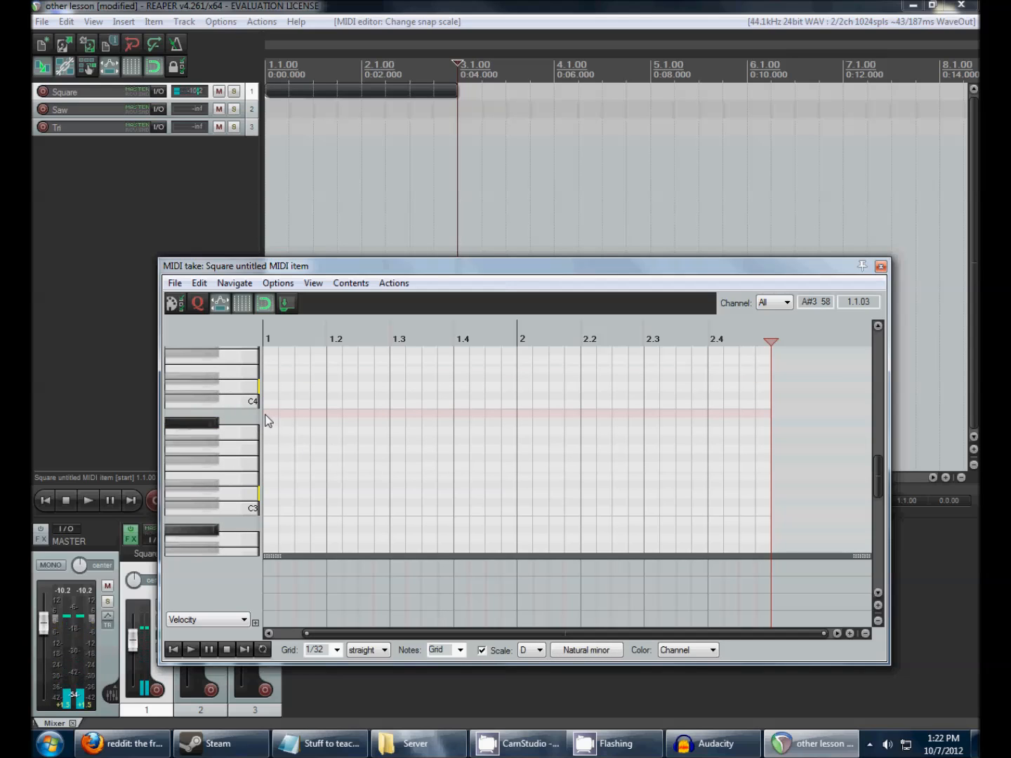
left_click_drag(268, 419, 324, 407)
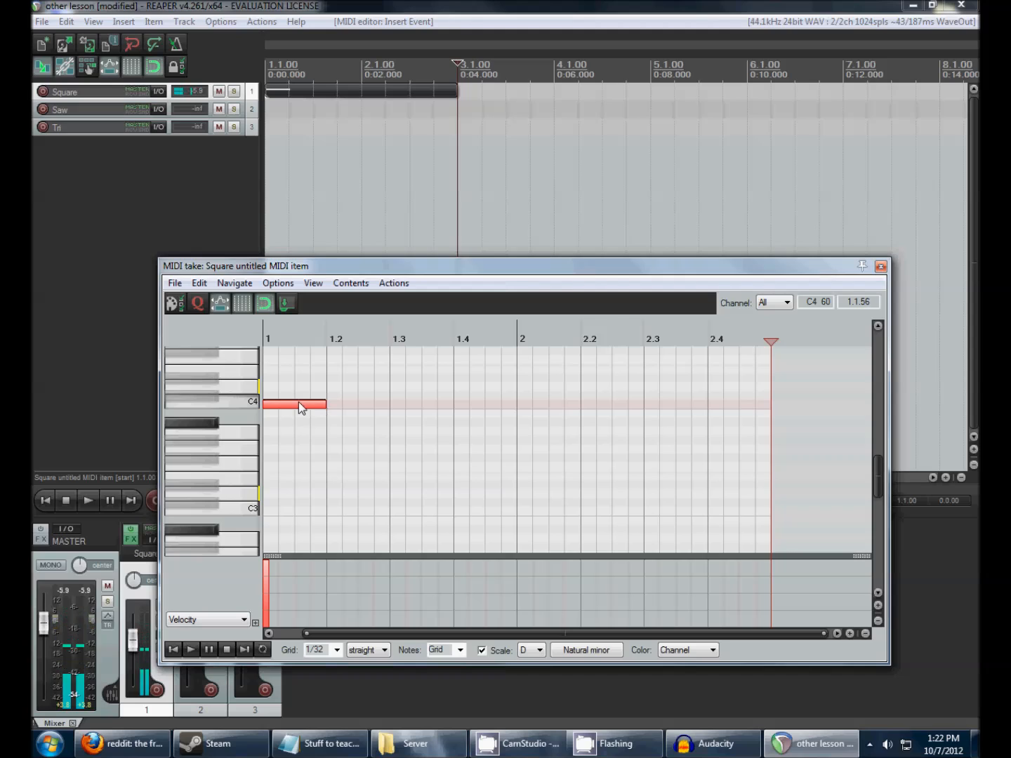
mouse_move(300, 401)
left_mouse_down()
mouse_move(313, 418)
mouse_move(298, 405)
mouse_move(299, 415)
left_mouse_up()
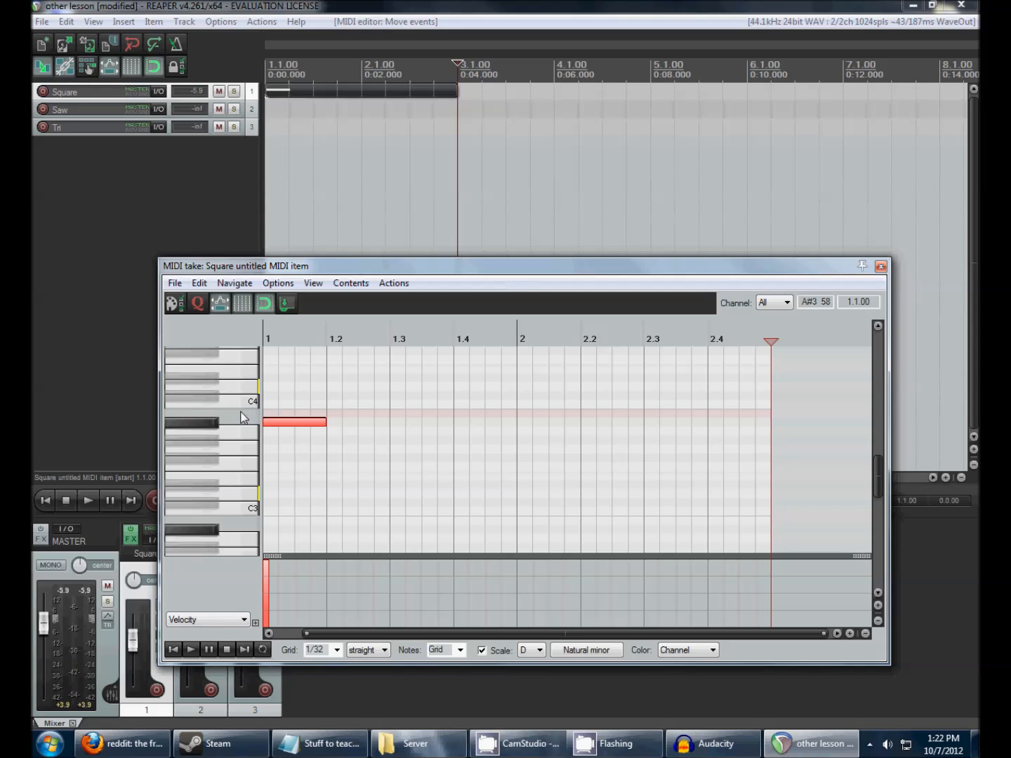
left_click(294, 419)
left_click_drag(294, 422, 346, 463)
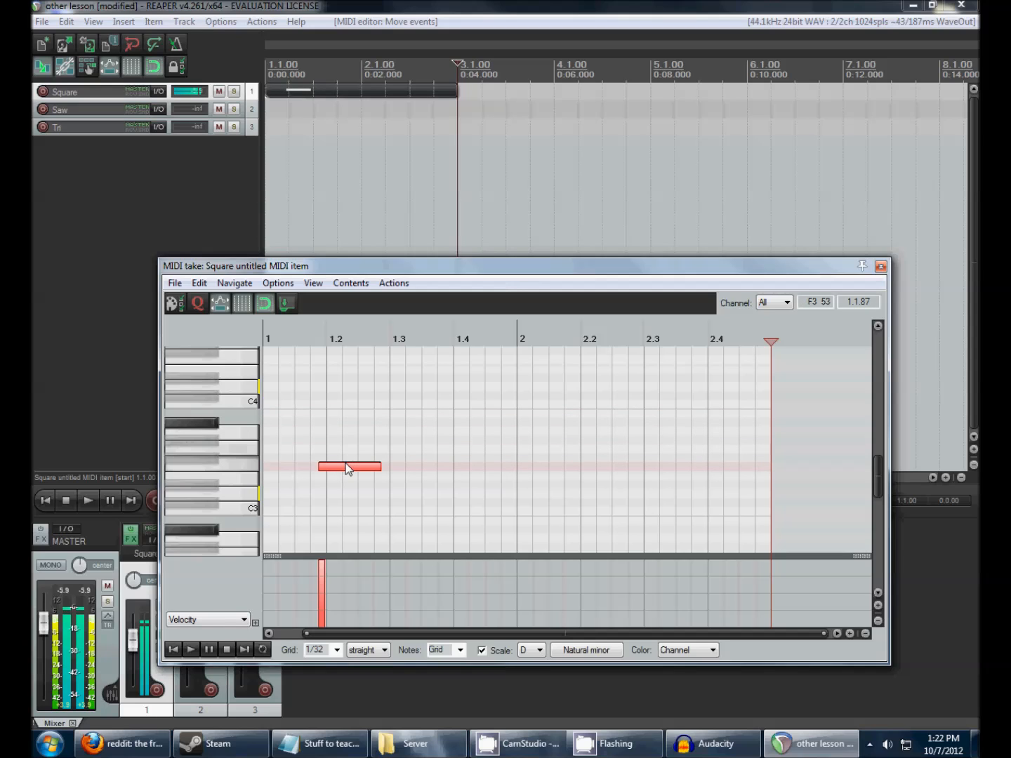
key("Delete")
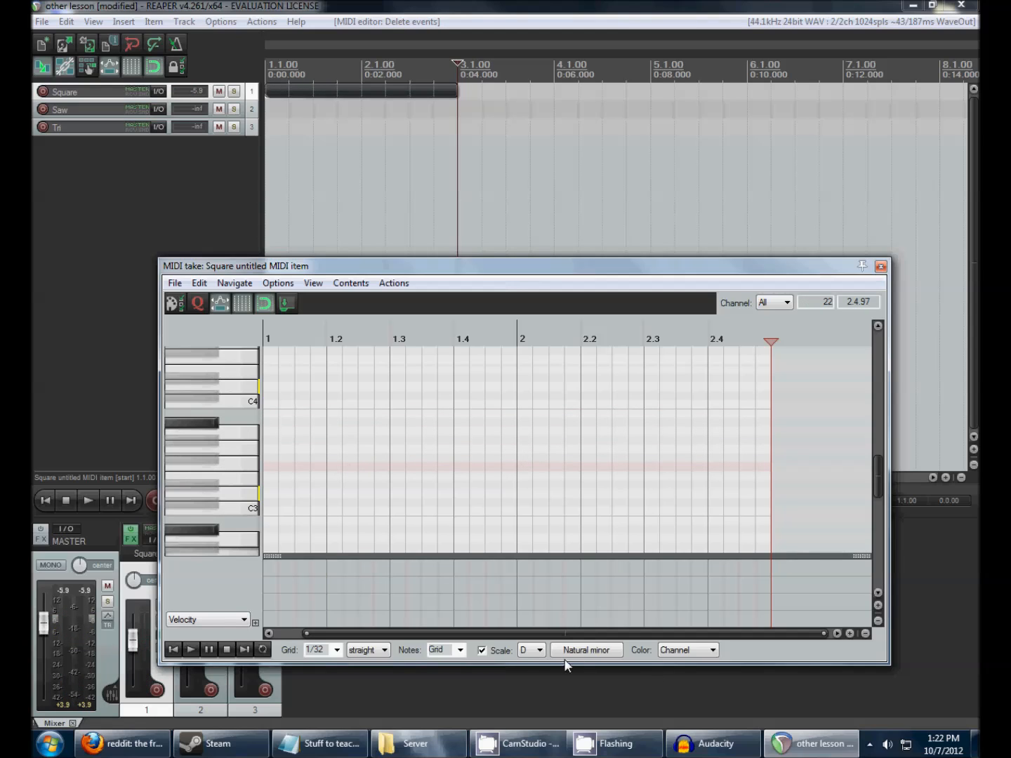
Set the MIDI editor's scale to D Natural minor
left_click(540, 650)
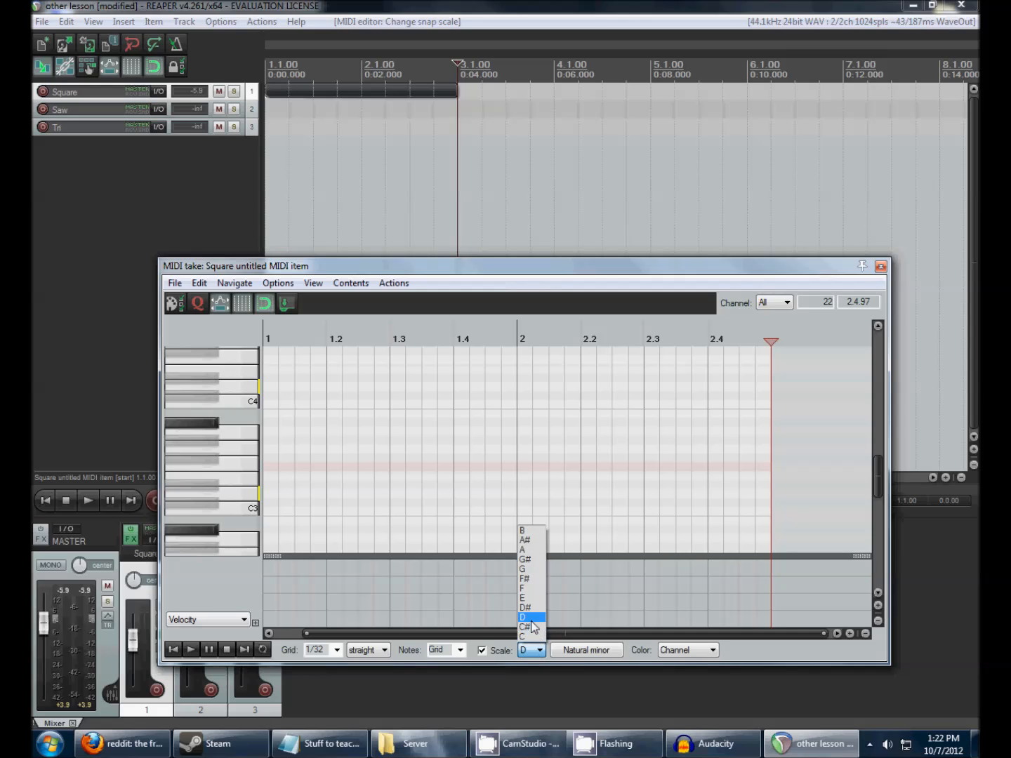
left_click(615, 651)
left_click(616, 650)
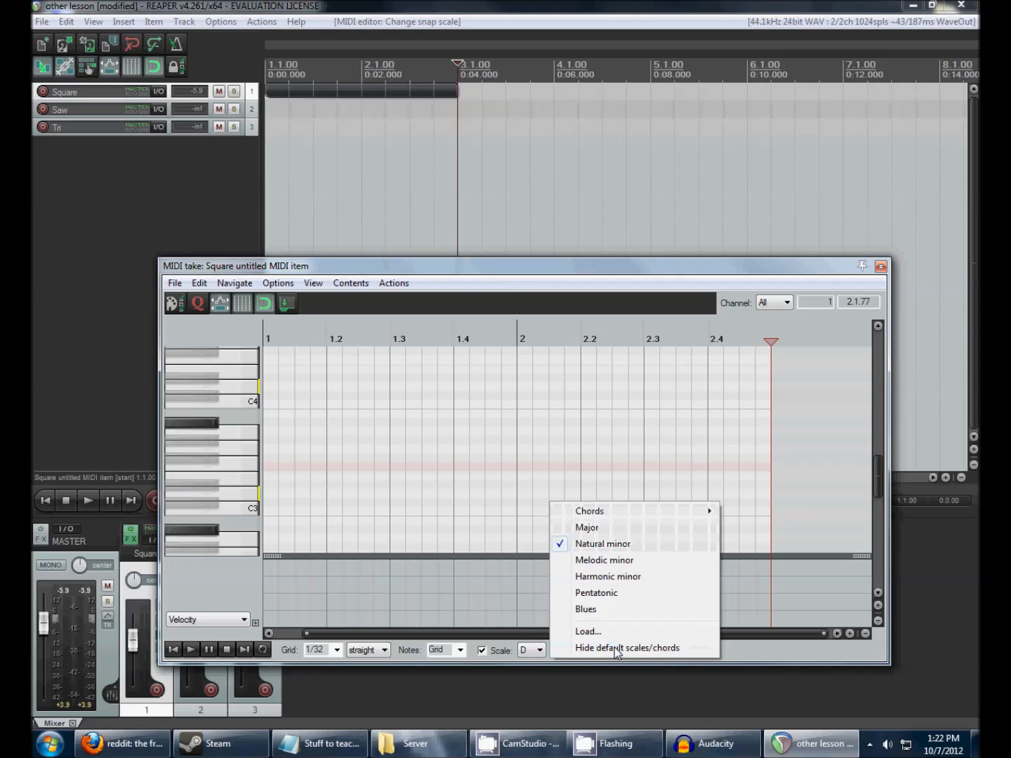
left_click(640, 544)
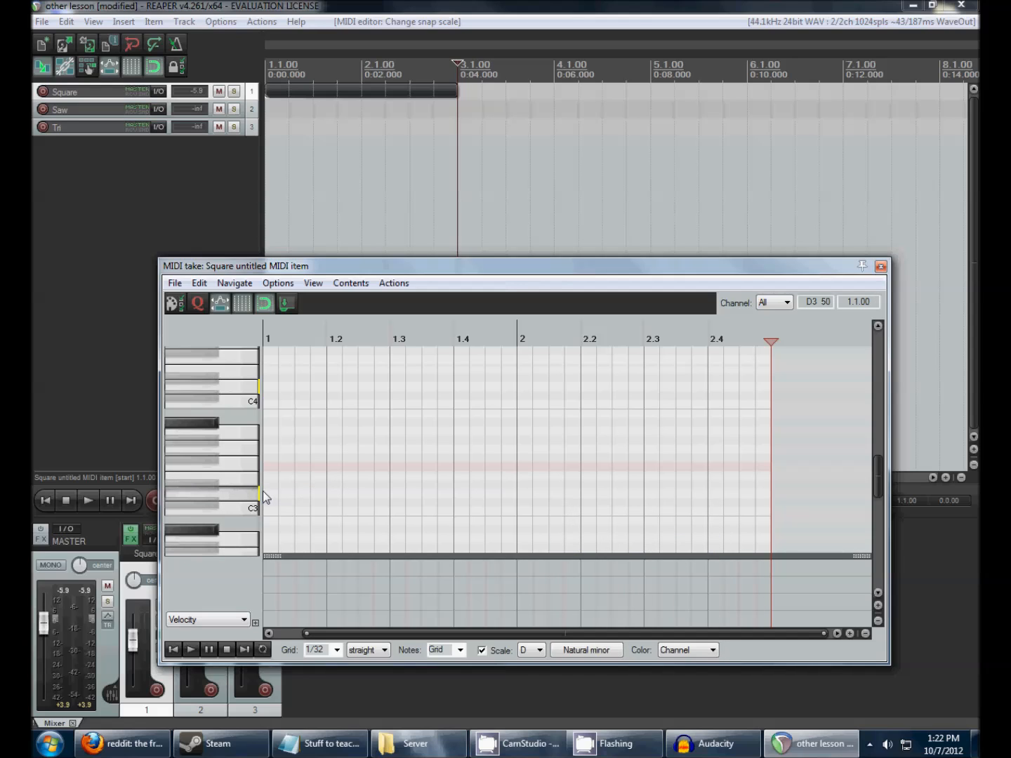
Draw four consecutive one-beat notes D3, A#2, C3 and A2 across bar 1 of the Square item
scroll(276, 493, "down", 1)
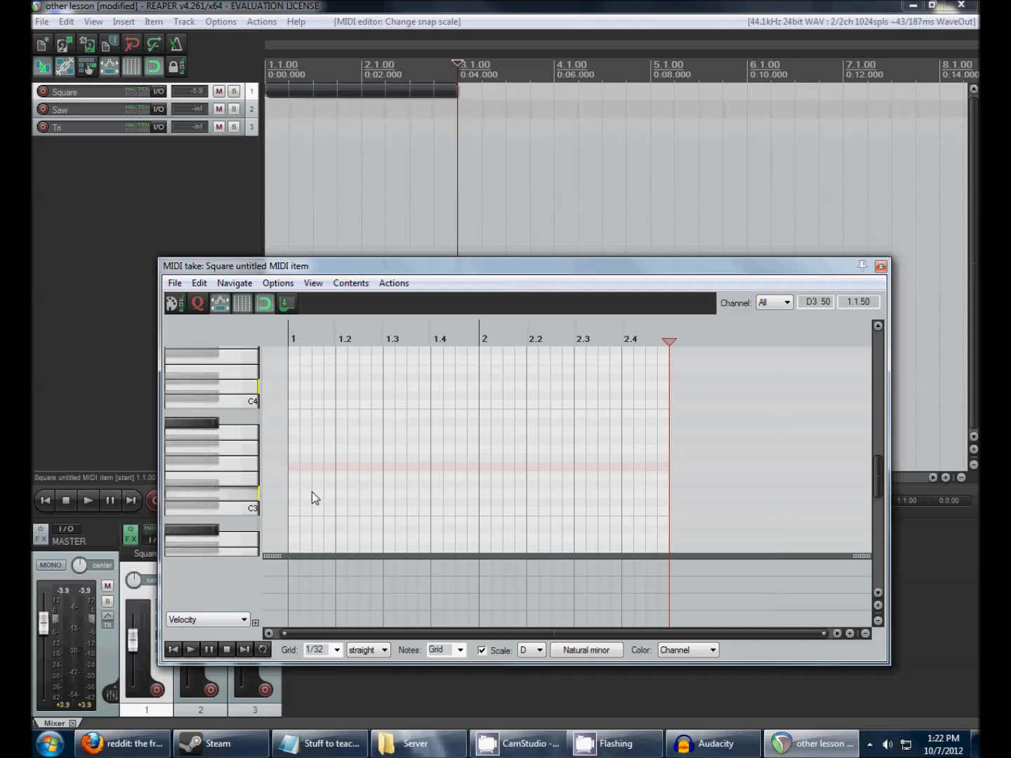
scroll(294, 493, "right", 3)
left_click(293, 493)
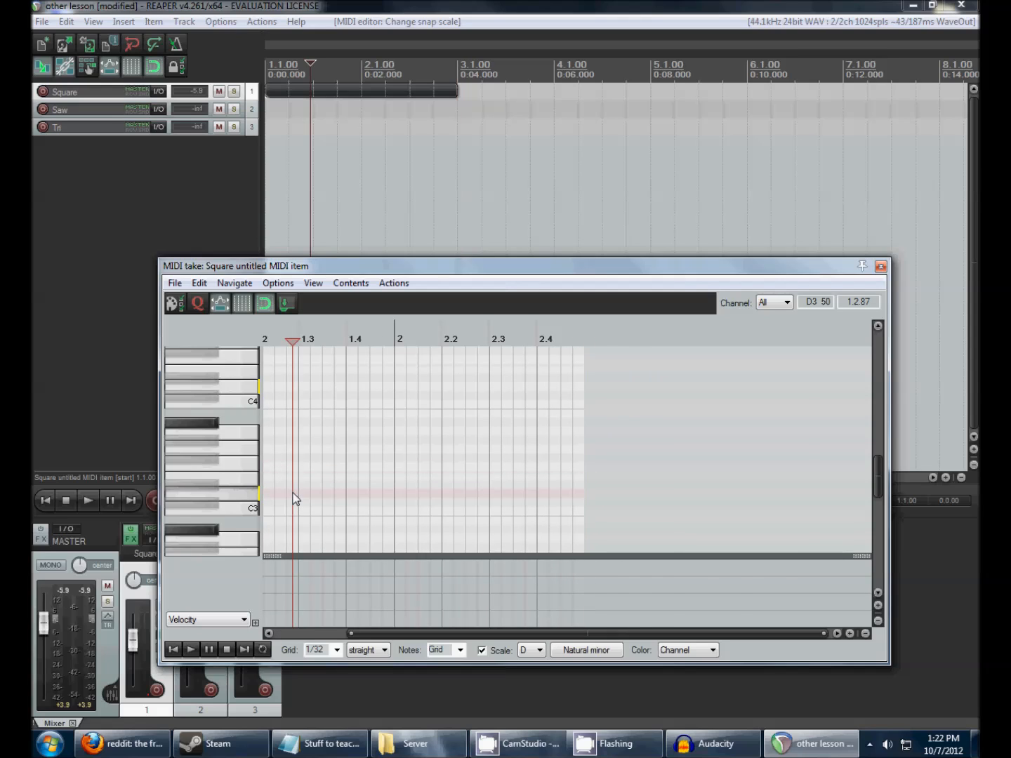
scroll(295, 498, "up", 1)
left_click_drag(294, 496, 355, 495)
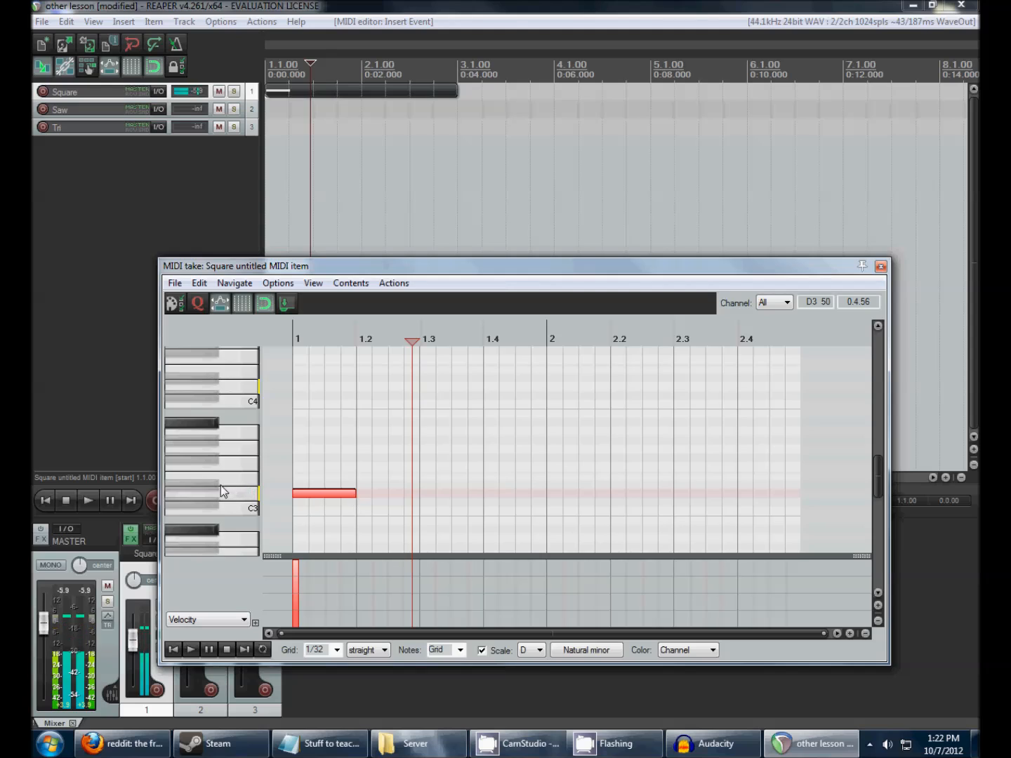
scroll(221, 486, "down", 2)
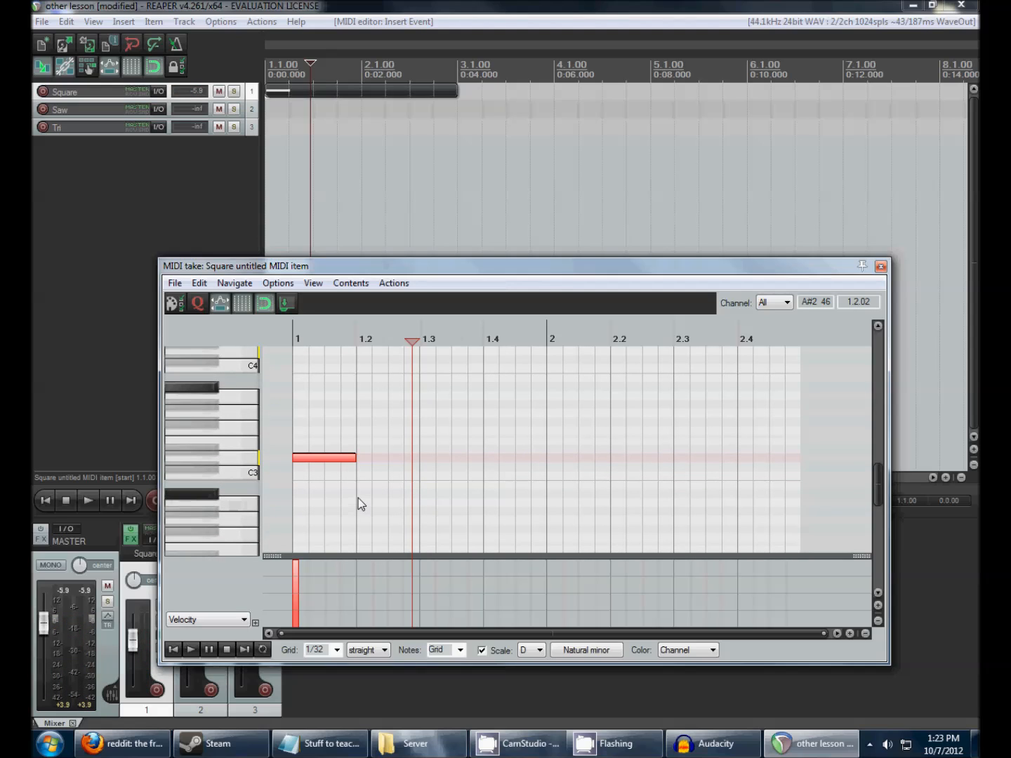
left_click_drag(358, 495, 420, 495)
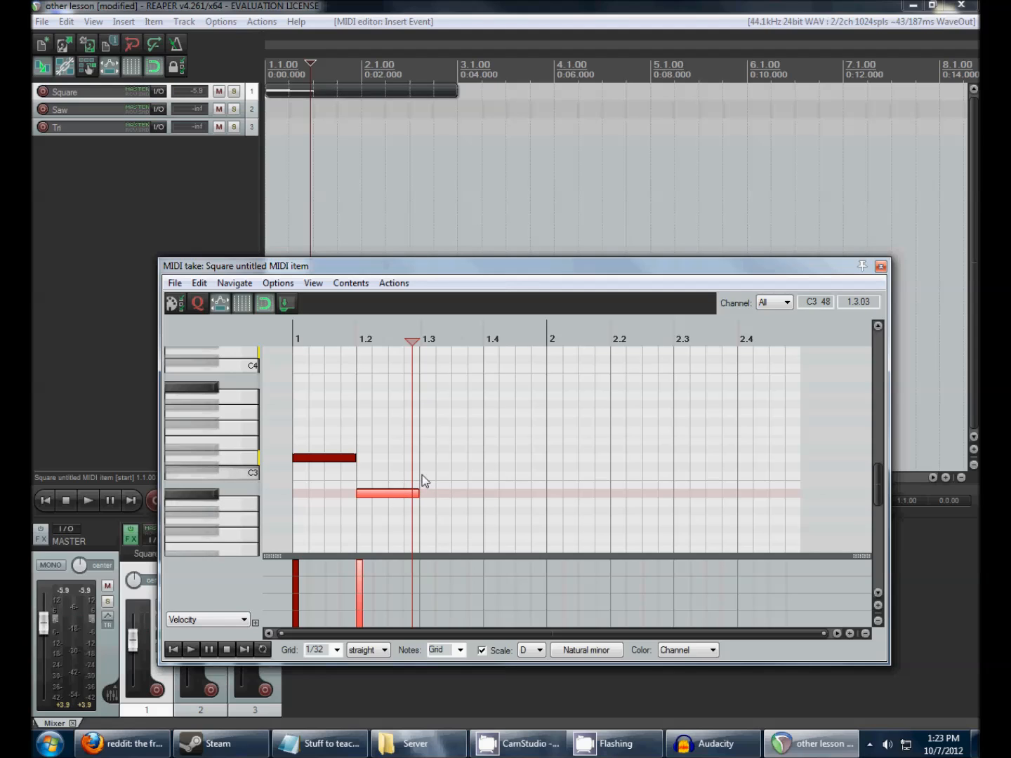
mouse_move(420, 478)
left_mouse_down()
mouse_move(480, 468)
mouse_move(530, 503)
mouse_move(550, 503)
left_mouse_up()
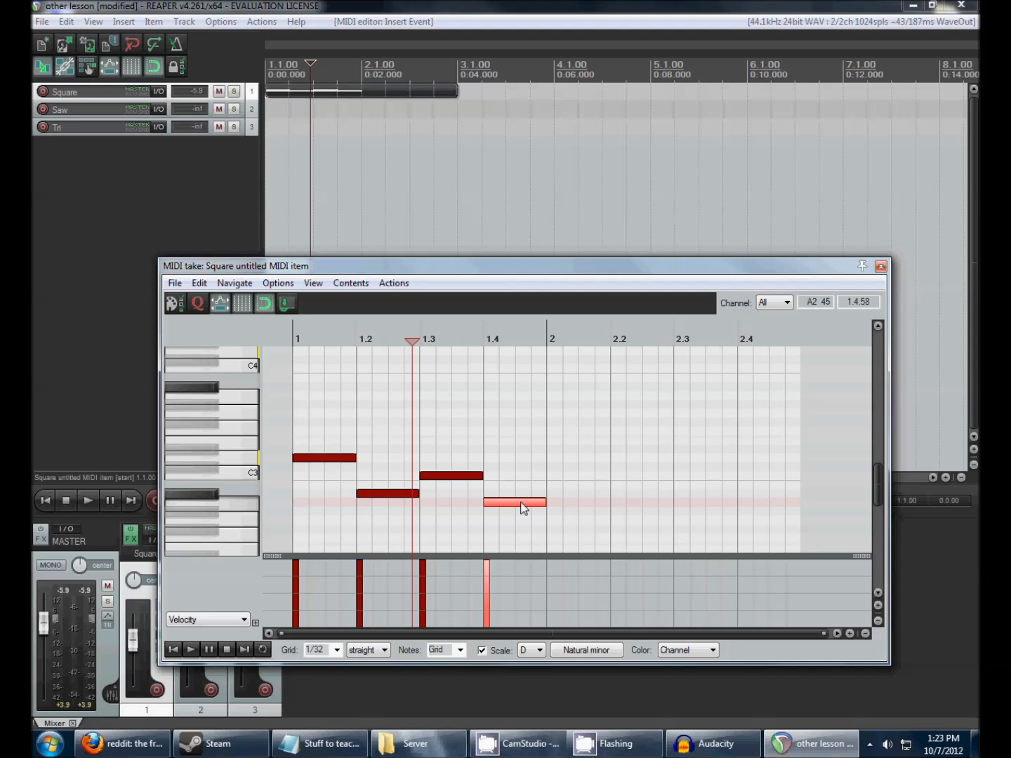
Play the four drawn notes from the project start and stop the playback
key("Home")
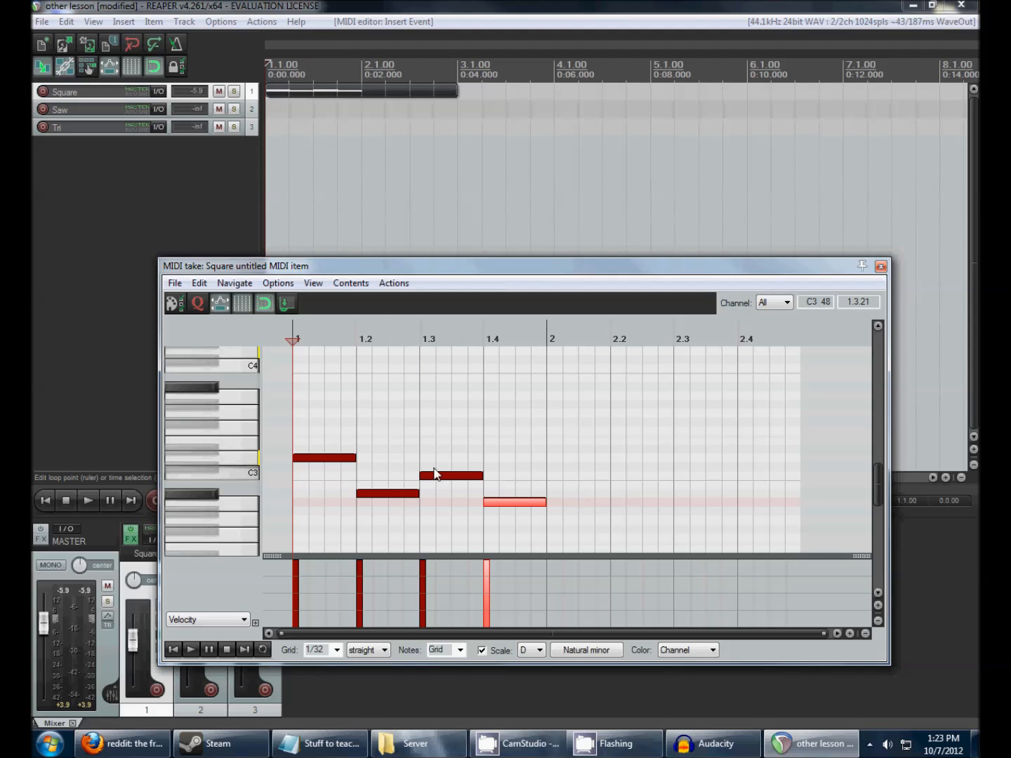
scroll(476, 450, "down", 4)
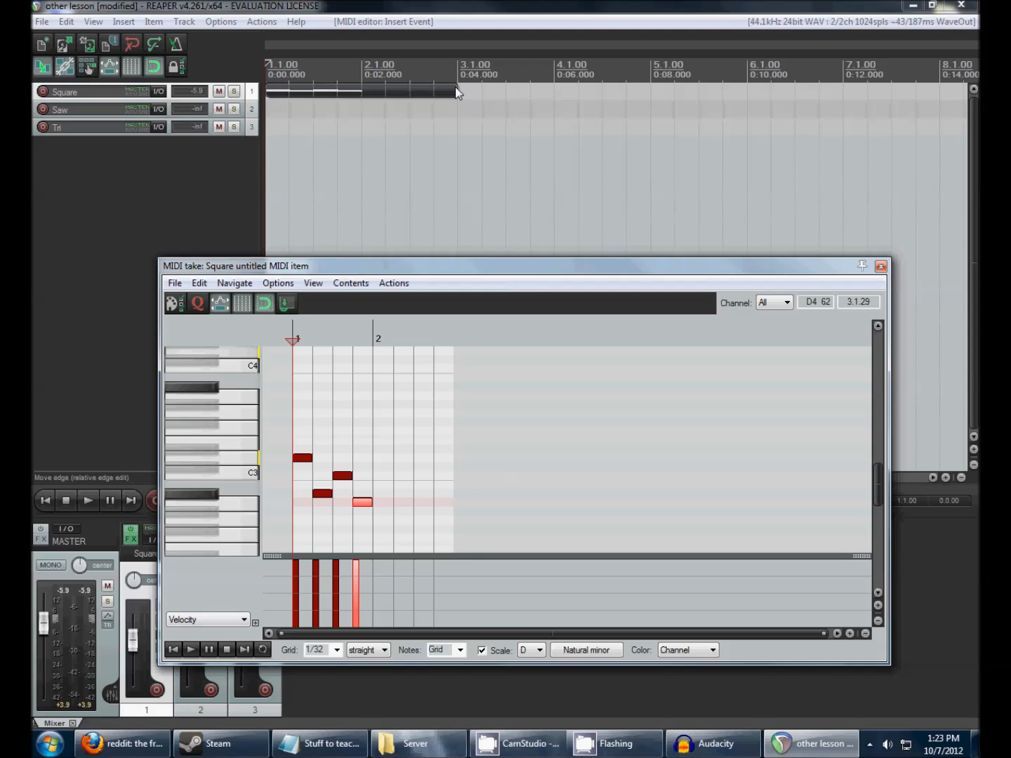
scroll(359, 418, "up", 2)
key("space")
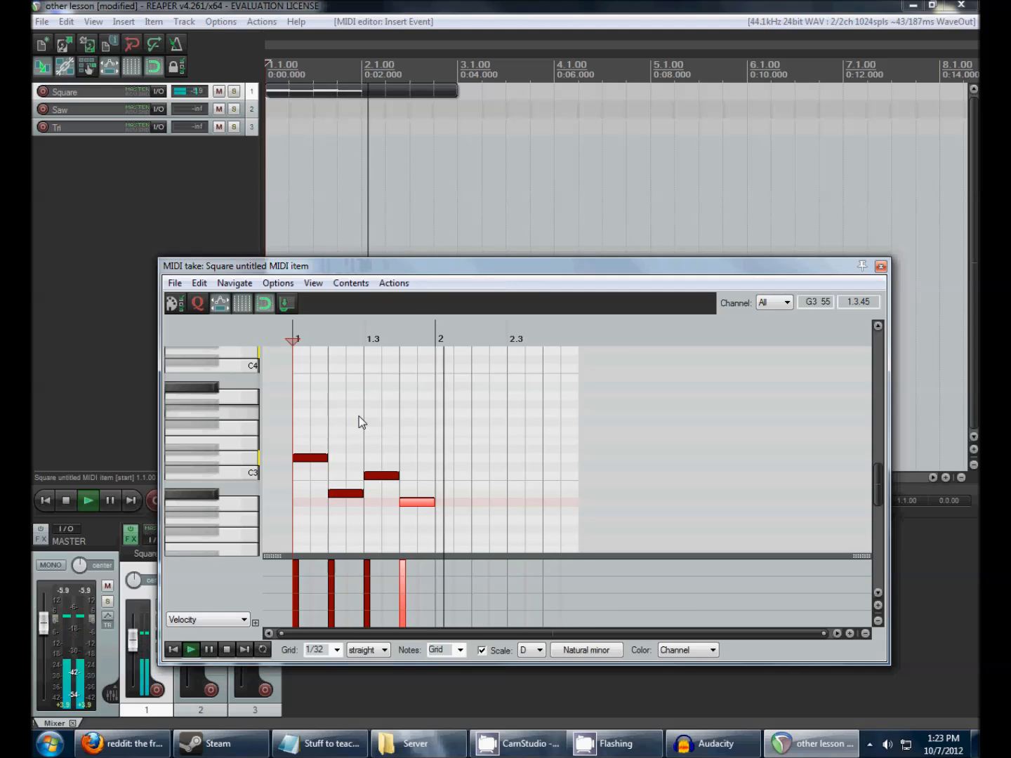
key("space")
Extend the Square item to four bars and move its loop end in the MIDI editor to the end of bar 4
scroll(370, 400, "down", 2)
left_click_drag(457, 91, 651, 91)
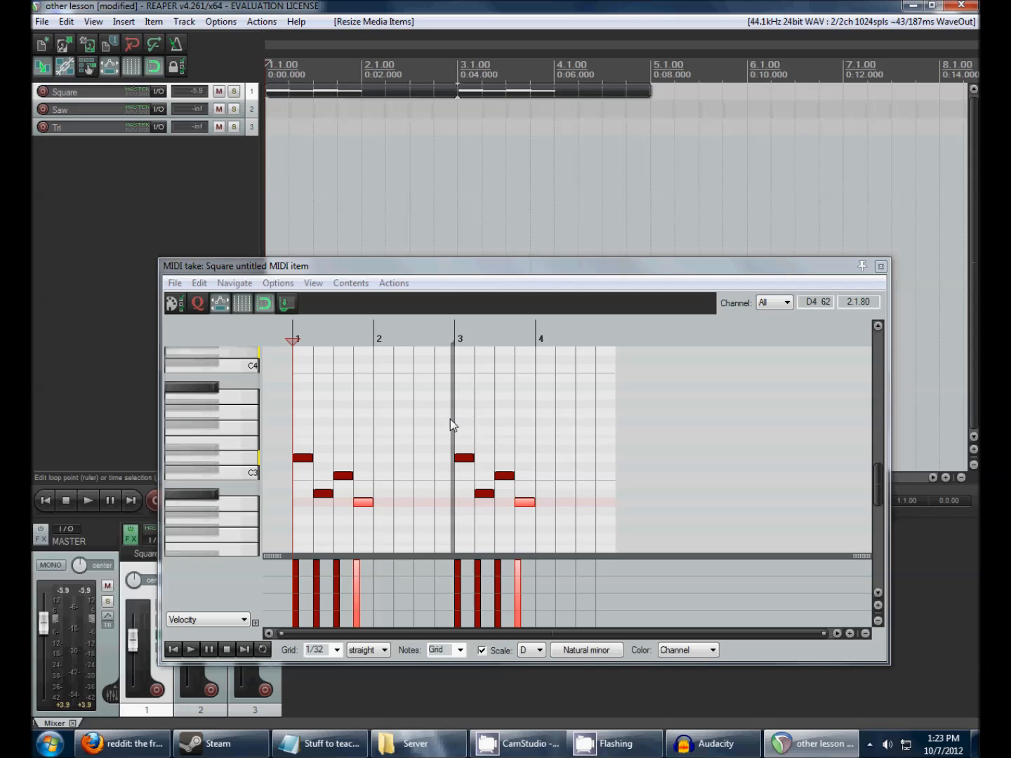
left_click_drag(455, 422, 615, 423)
Select all four notes and stretch them proportionally so each lasts one full bar
left_click_drag(427, 407, 305, 515)
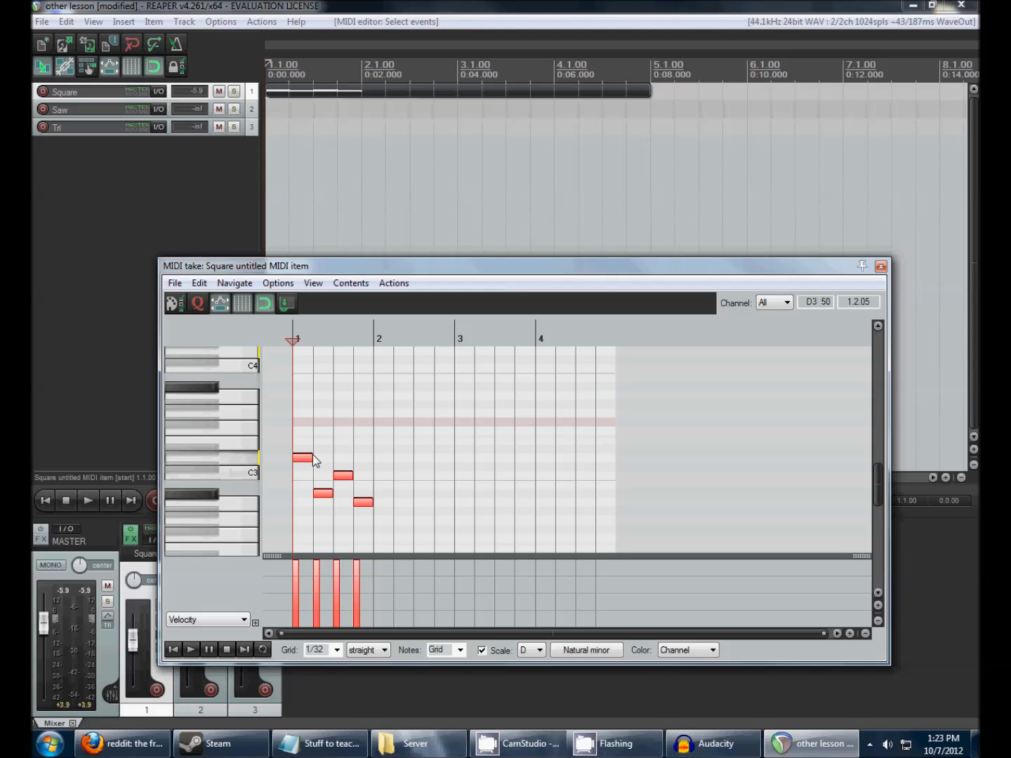
left_click_drag(313, 458, 375, 457)
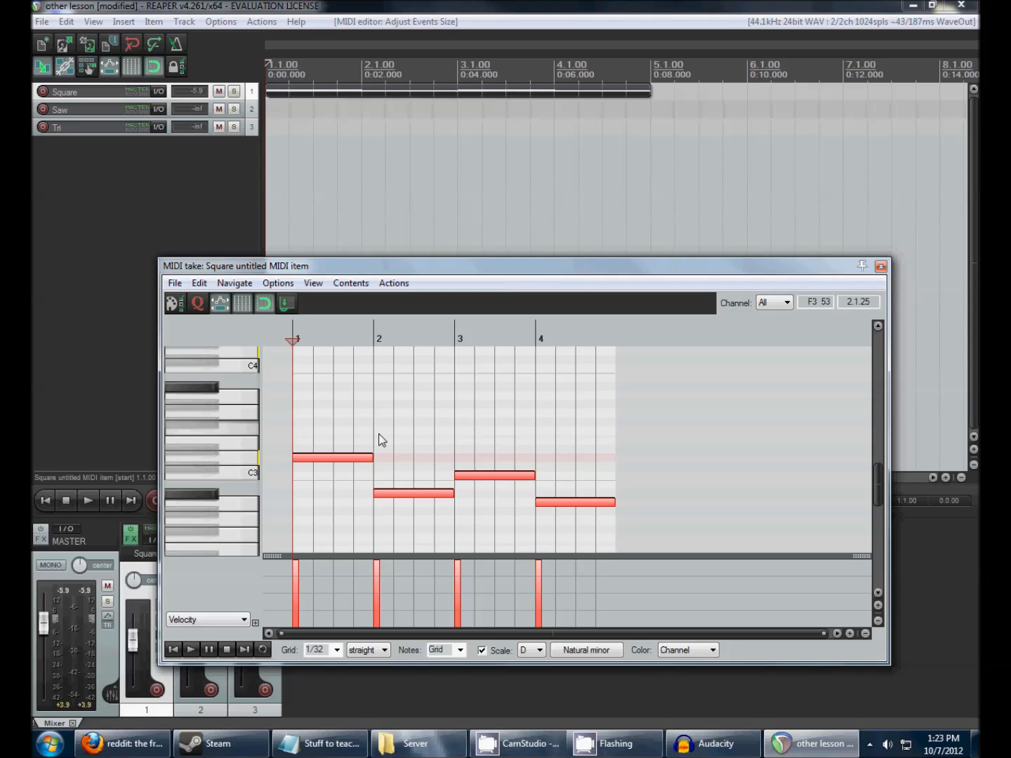
key("ctrl+z")
left_click_drag(312, 458, 380, 461)
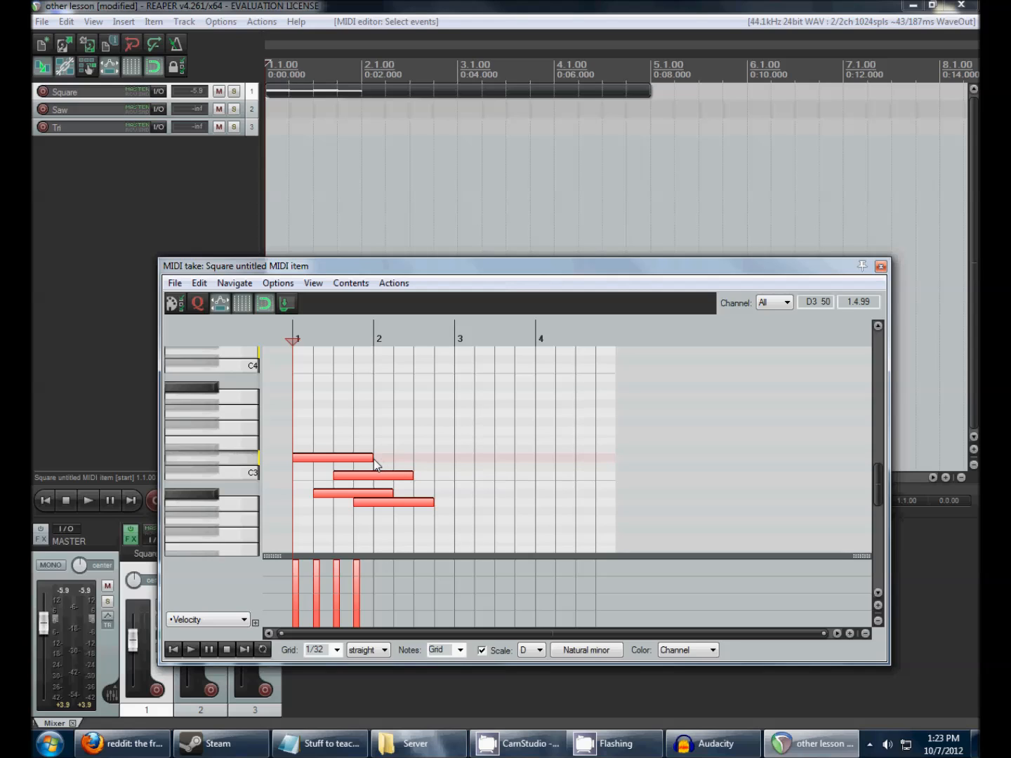
key("ctrl+z")
left_click_drag(309, 457, 371, 458)
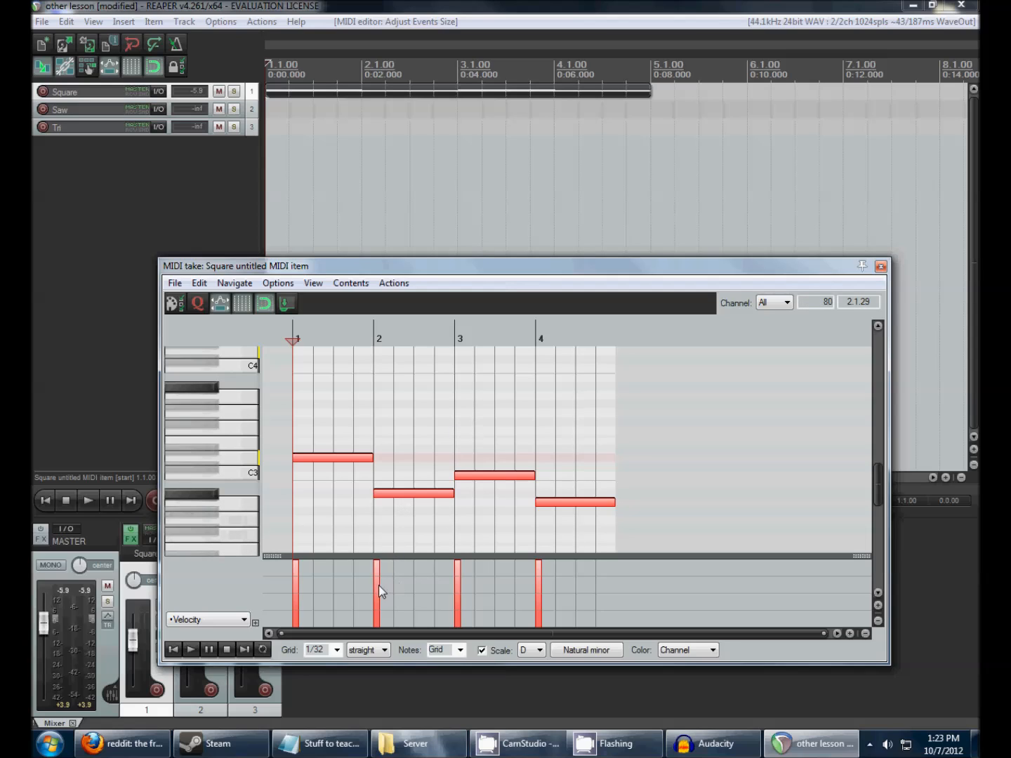
Lower the velocity of all four selected notes together to roughly 100
left_click_drag(375, 584, 382, 599)
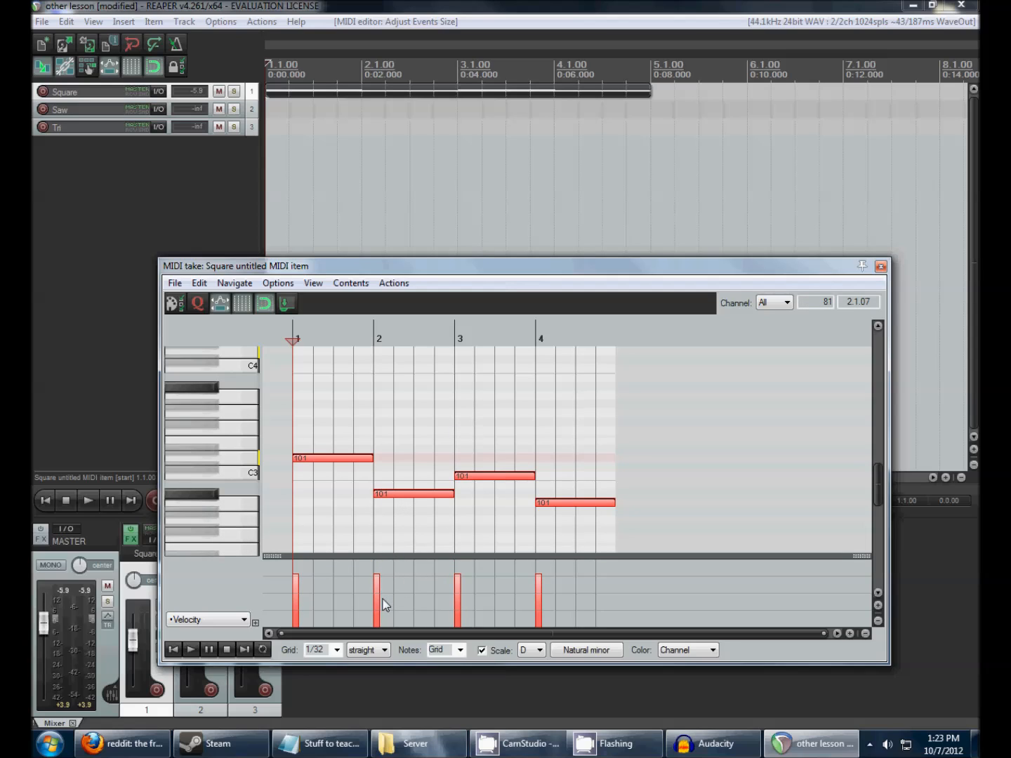
left_click_drag(392, 600, 391, 600)
left_click_drag(391, 599, 392, 601)
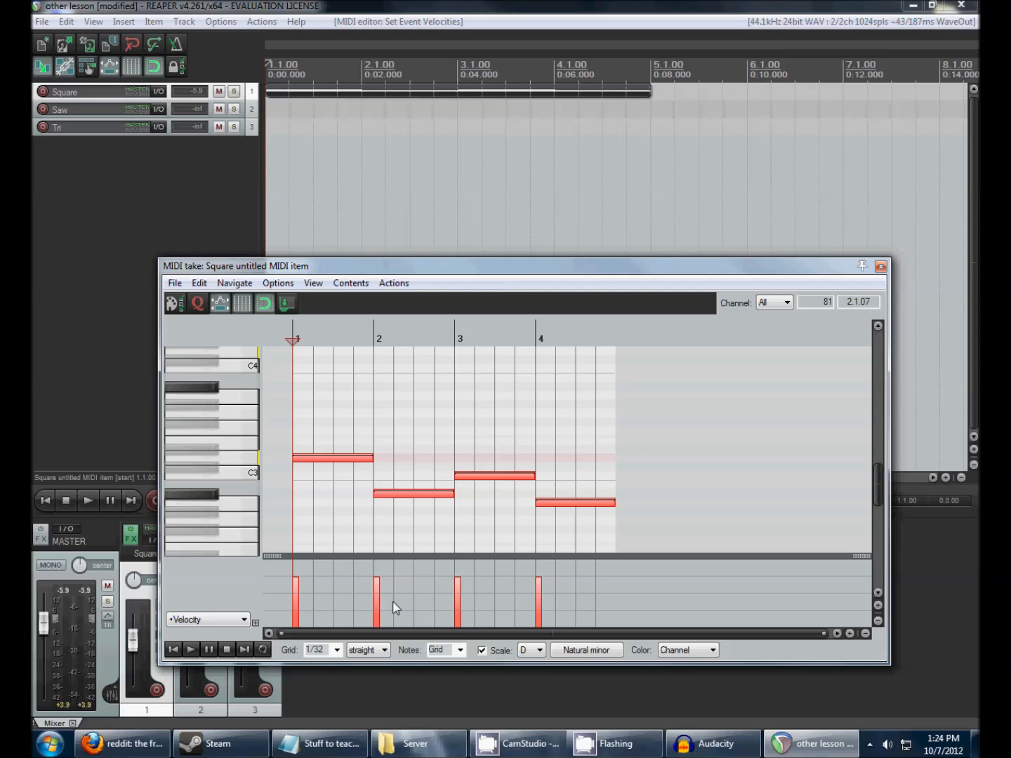
Play the stretched note pattern from the start, stop it and close the MIDI editor
key("space")
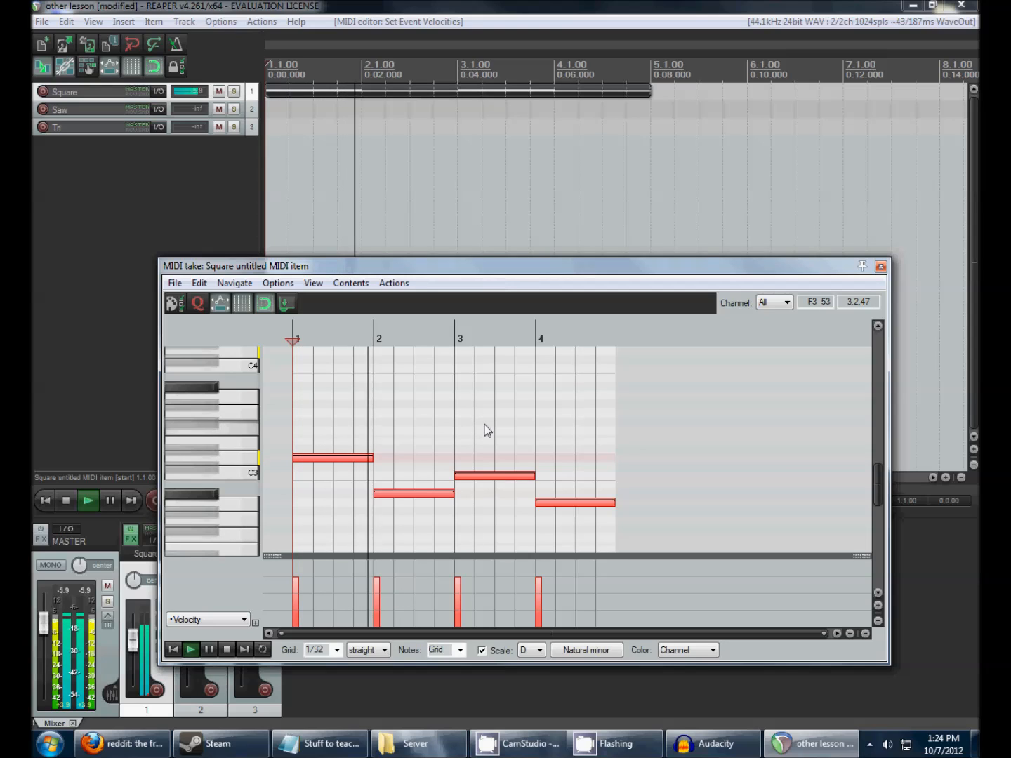
key("space")
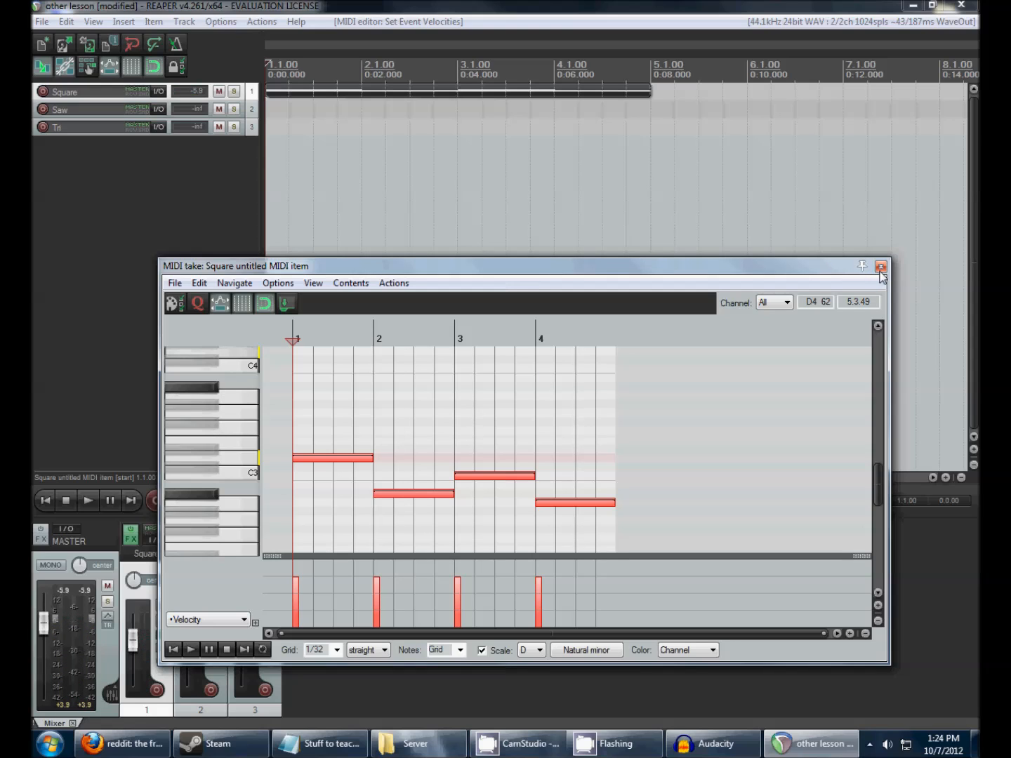
left_click(881, 268)
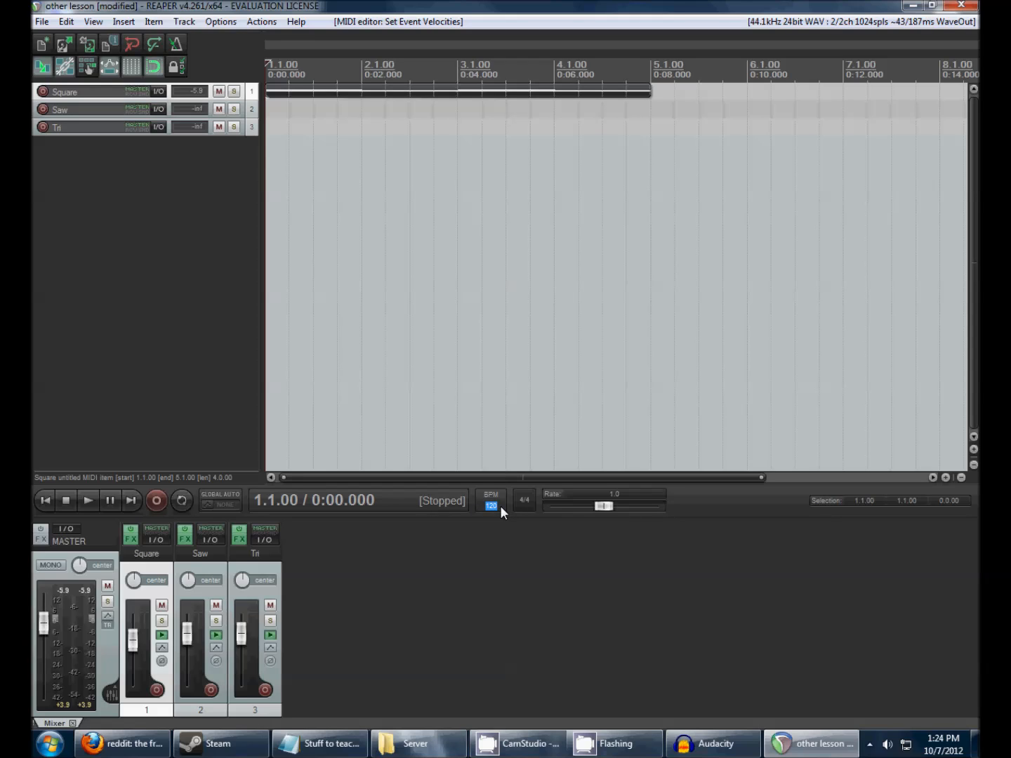
Set the project tempo to 160 BPM, play the Square line from the start and stop playback
key("Return")
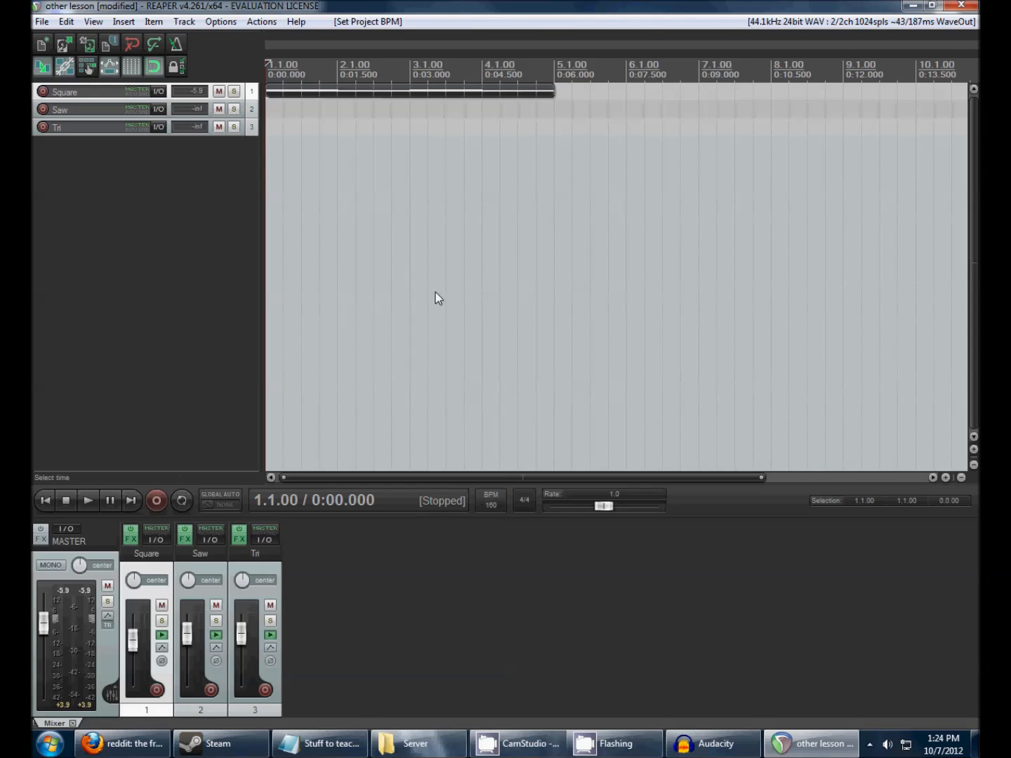
key("space")
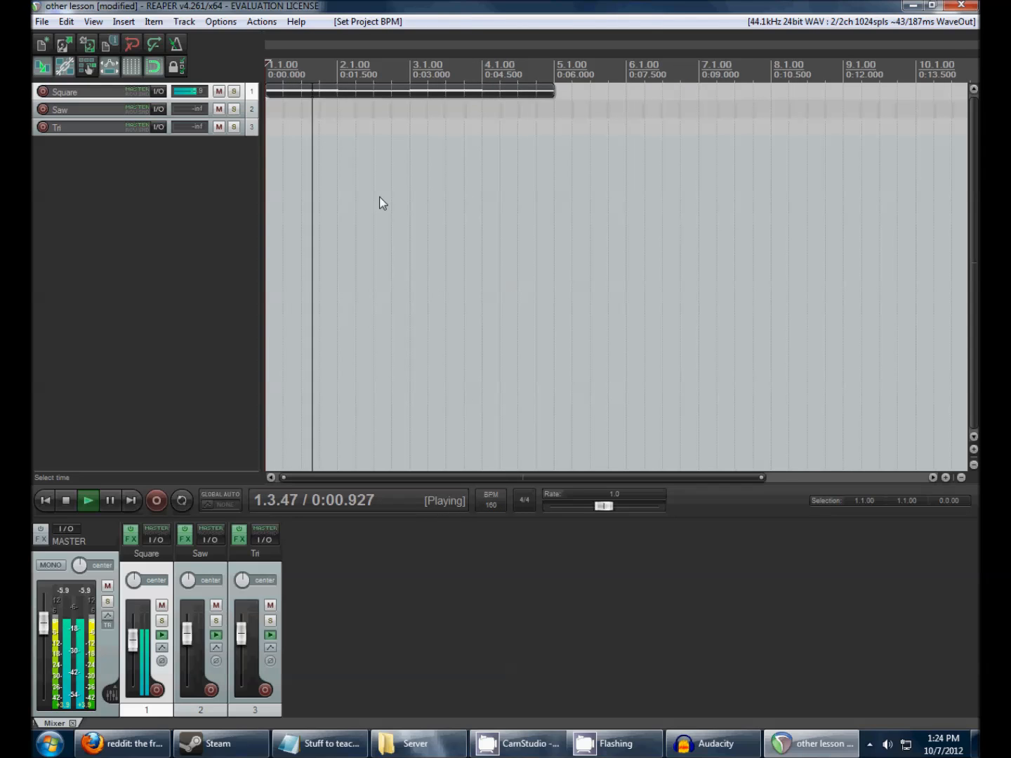
key("space")
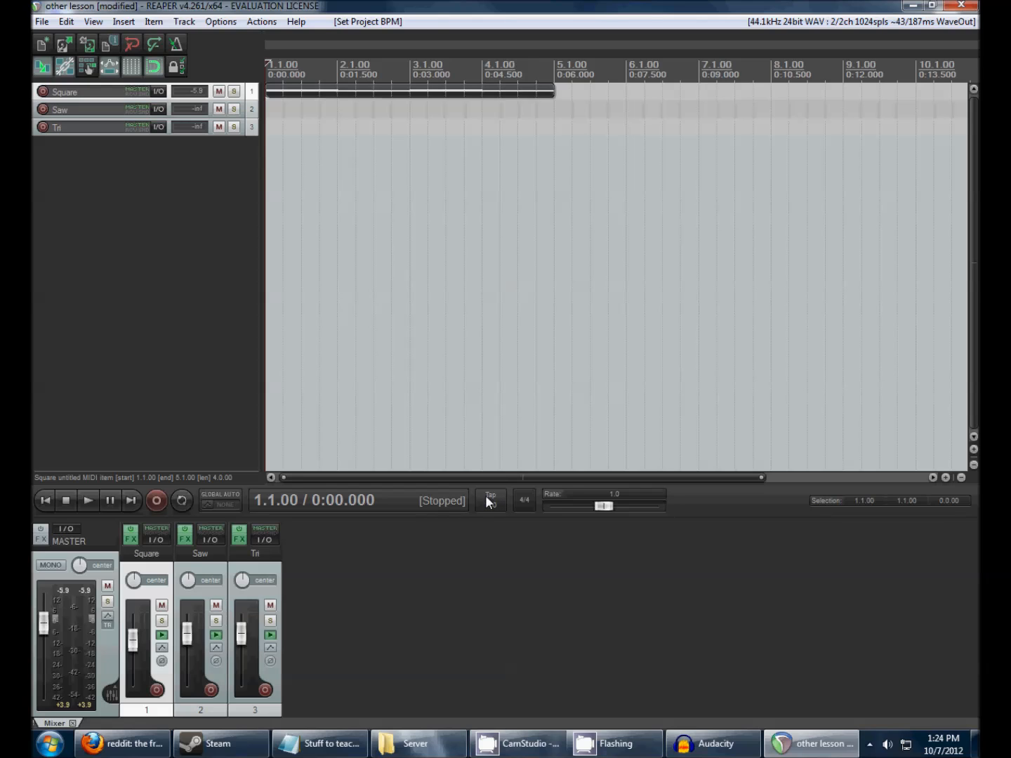
Try setting the project tempo by tapping five beats
left_click(486, 496)
left_click(485, 495)
left_click(486, 497)
left_click(486, 496)
left_click(485, 495)
Draw a four-bar MIDI item from bar 1 on the Saw track and open it in the MIDI editor
left_click(284, 92)
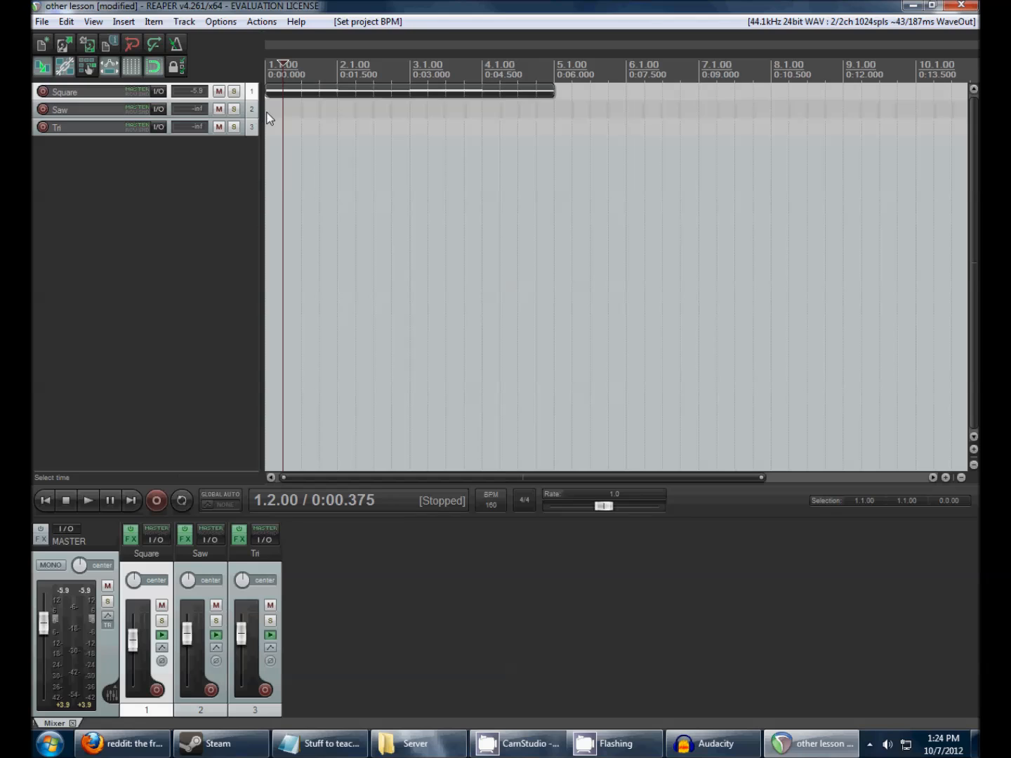
left_click(268, 113)
mouse_move(283, 112)
left_mouse_down()
mouse_move(513, 100)
mouse_move(550, 102)
mouse_move(552, 112)
left_mouse_up()
double_click(538, 108)
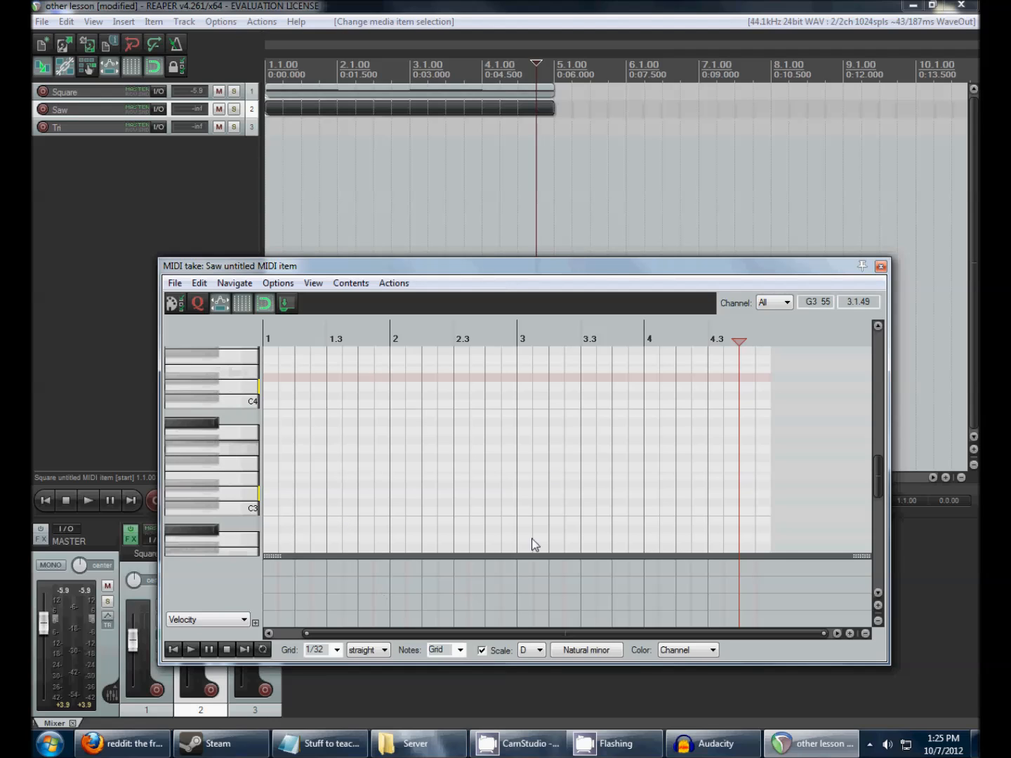
left_click_drag(514, 270, 565, 215)
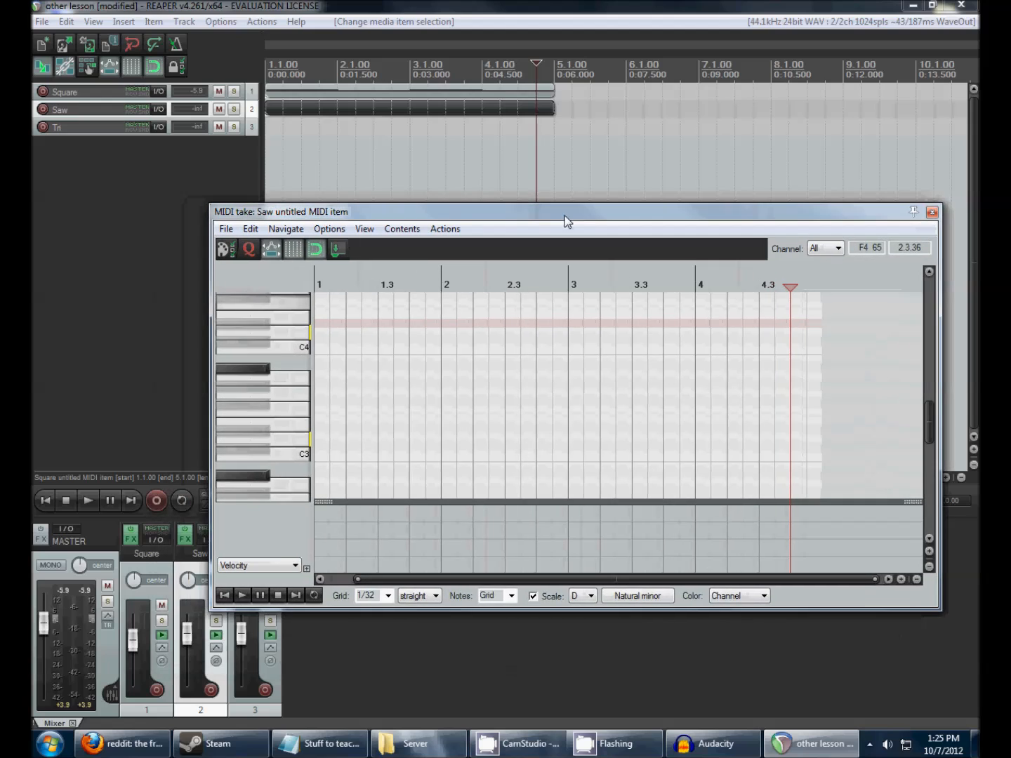
Enter three consecutive rising eighth notes, D3, F3 and A3, at the start of the Saw item
left_click(323, 440)
left_click_drag(325, 443, 316, 441)
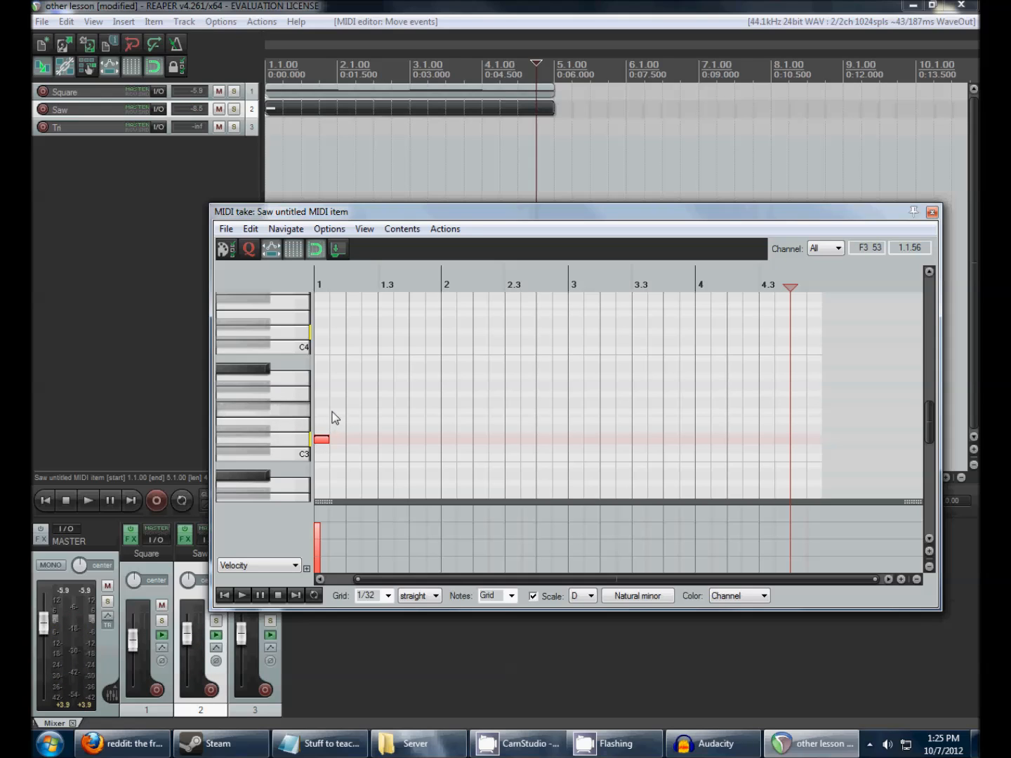
left_click(332, 413)
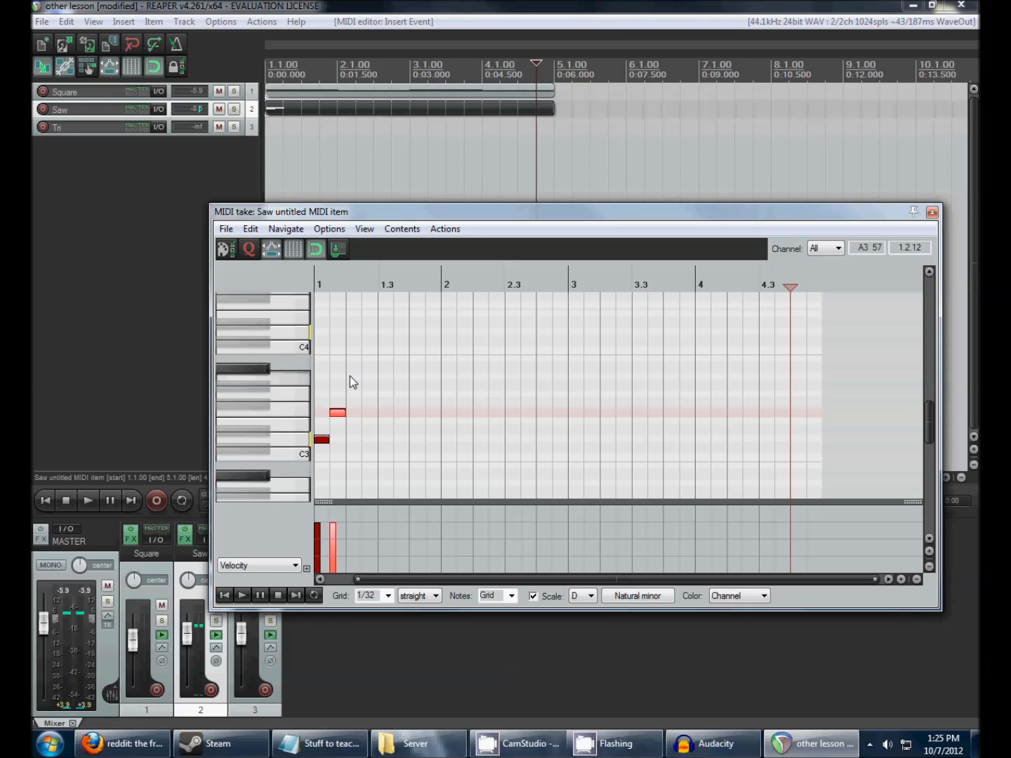
left_click(351, 377)
Copy the three Saw notes, paste them directly after the originals and play the project from the start
left_click_drag(361, 359, 324, 454)
key("ctrl+c")
key("ctrl+v")
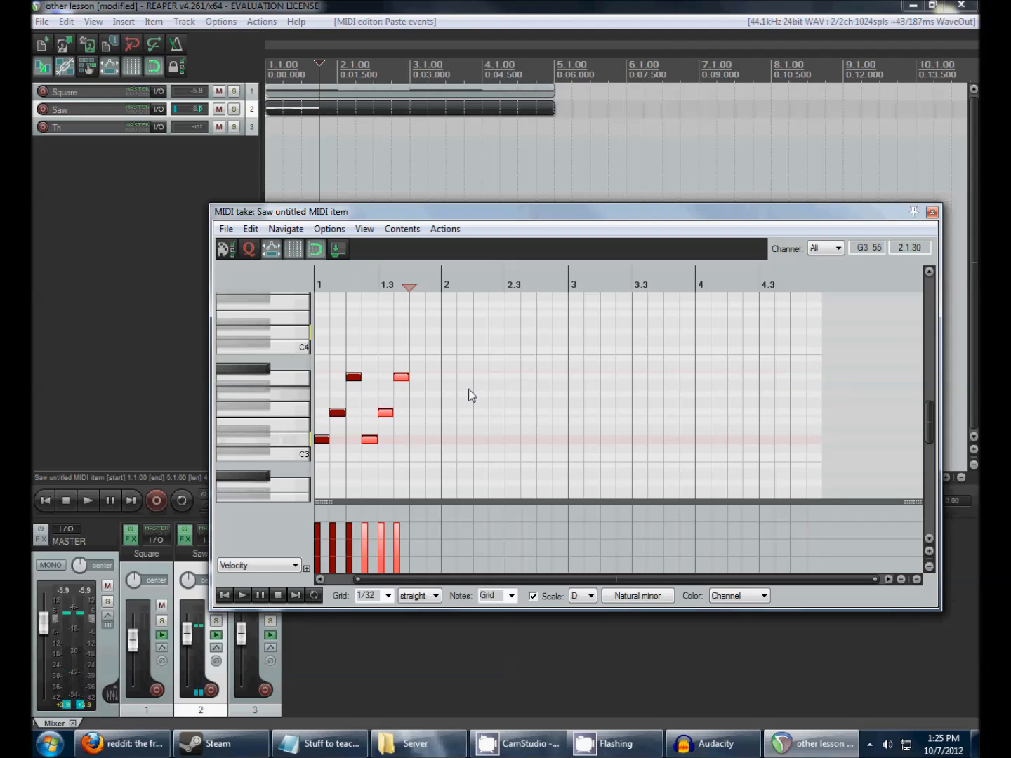
key("ctrl+s")
key("Home")
key("space")
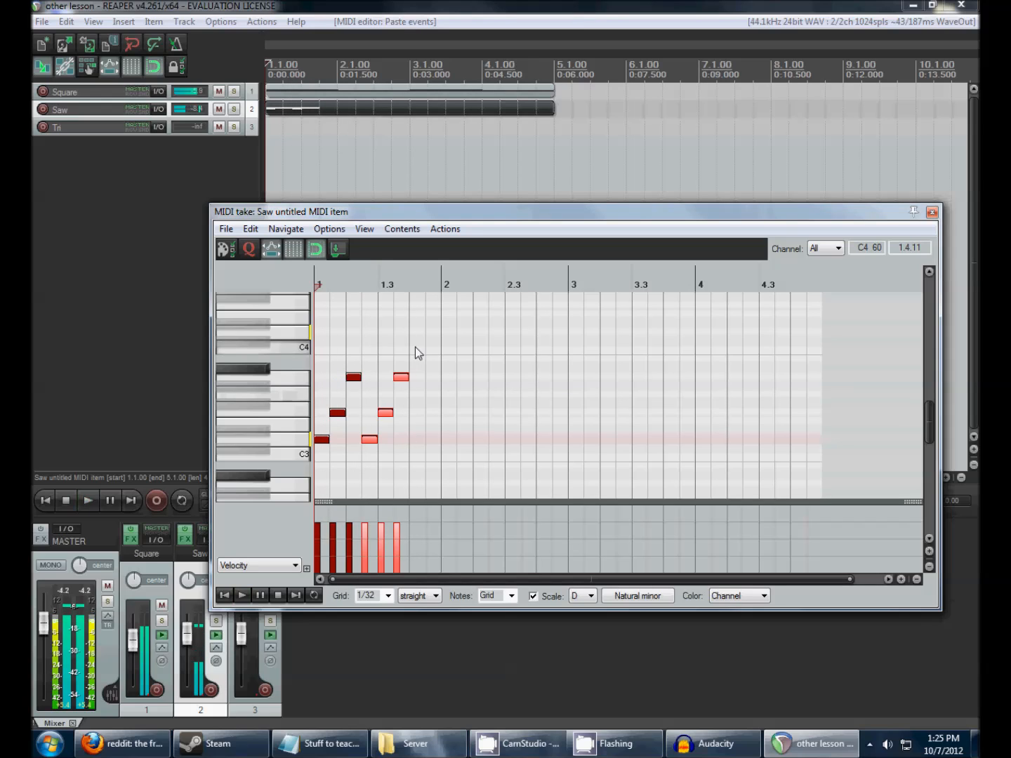
Move all six Saw notes up two octaves so the pattern starts on D5, and play the result
left_click_drag(439, 332, 316, 476)
scroll(284, 449, "up", 1)
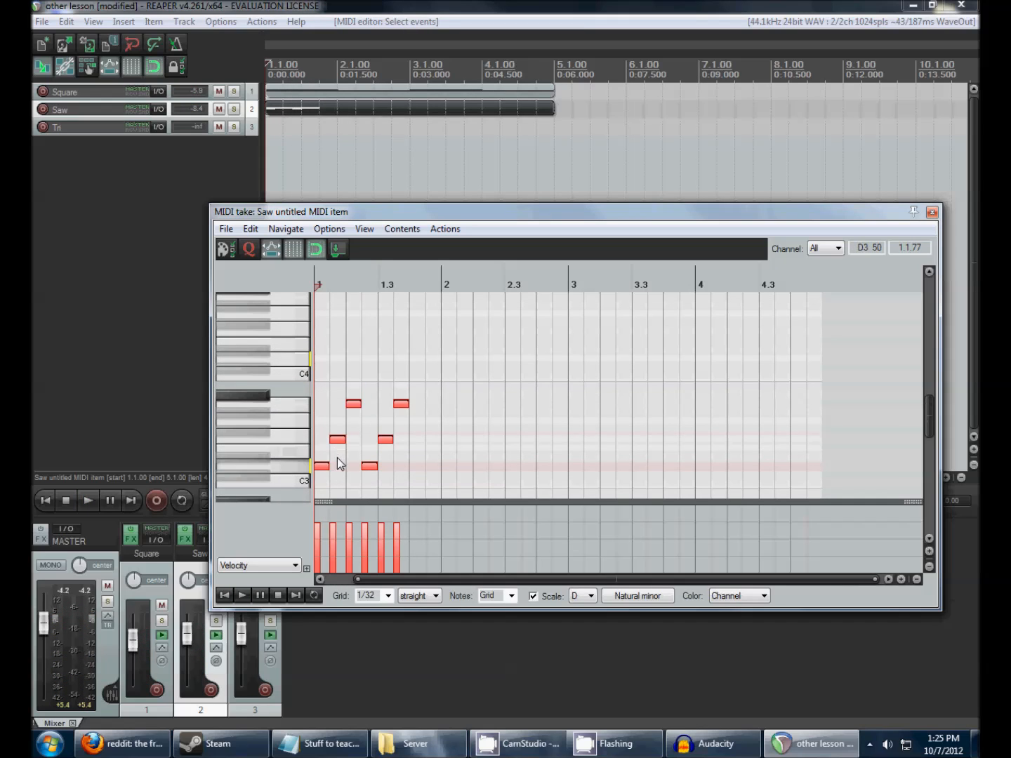
left_click_drag(319, 467, 321, 363)
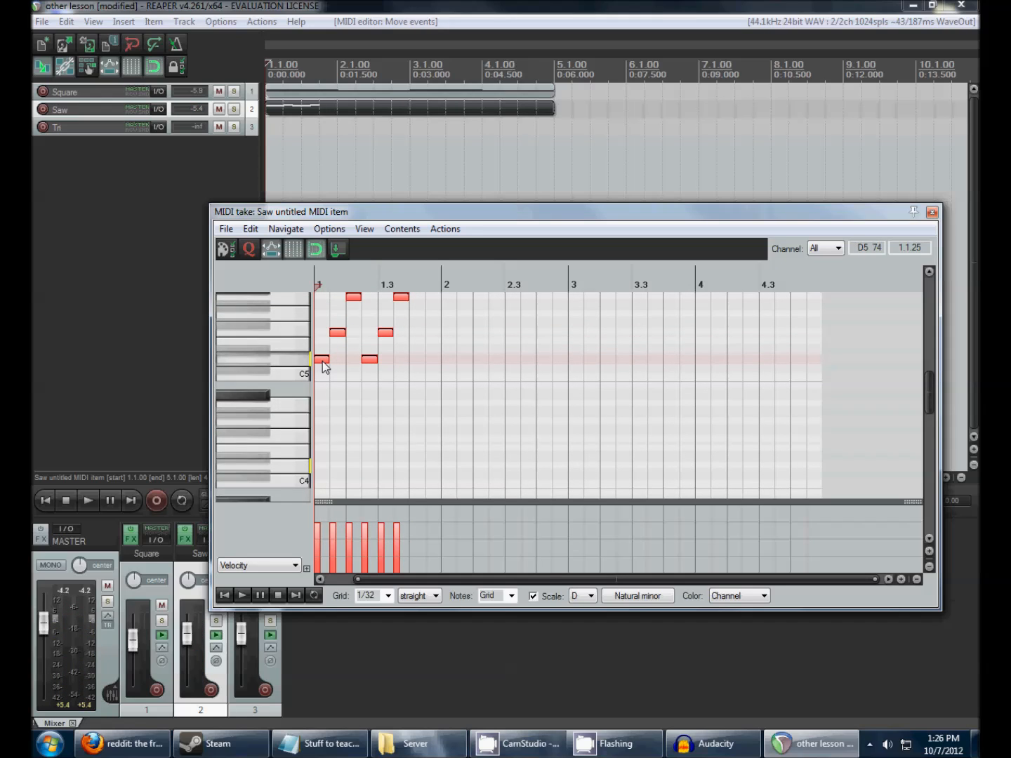
key("space")
scroll(274, 365, "up", 2)
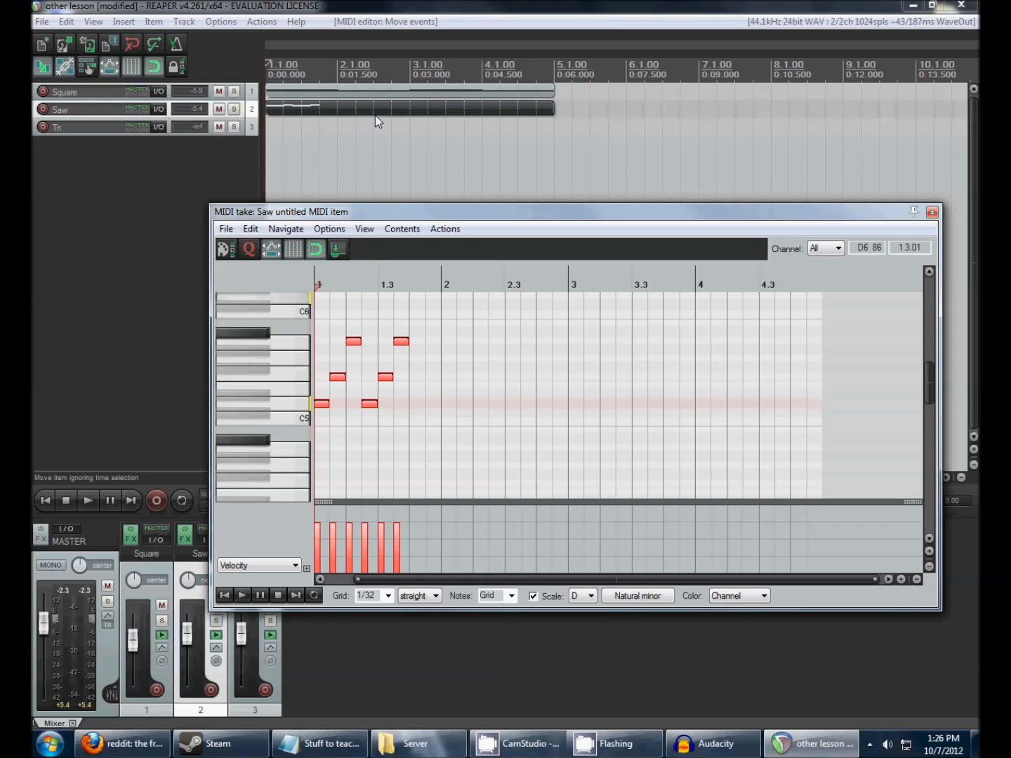
Draw a four-bar MIDI item on the Tri track, open it and arrange its editor below the Saw editor
mouse_move(269, 122)
left_mouse_down()
mouse_move(551, 128)
mouse_move(526, 129)
left_mouse_up()
double_click(520, 127)
left_click_drag(552, 217, 522, 45)
left_click(515, 319)
key("space")
left_click_drag(524, 266, 549, 362)
Audition keys in successively higher octaves on the Tri editor's piano keyboard, starting from D3
left_click(270, 588)
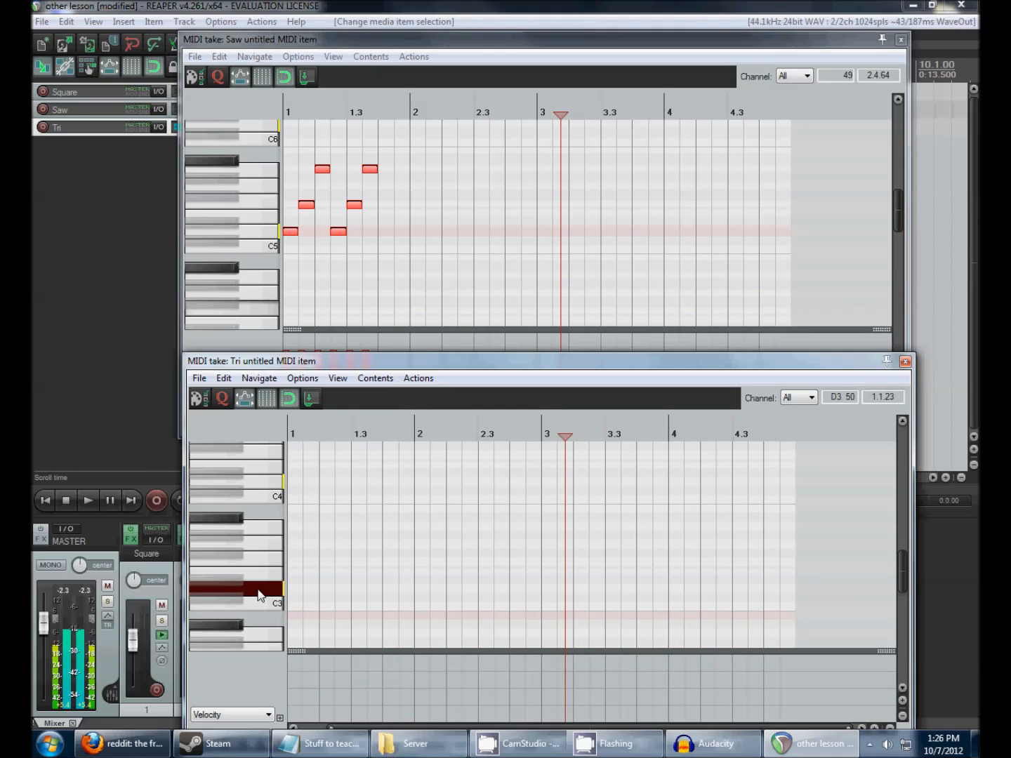
scroll(259, 568, "up", 1)
left_click(261, 528)
scroll(261, 526, "up", 1)
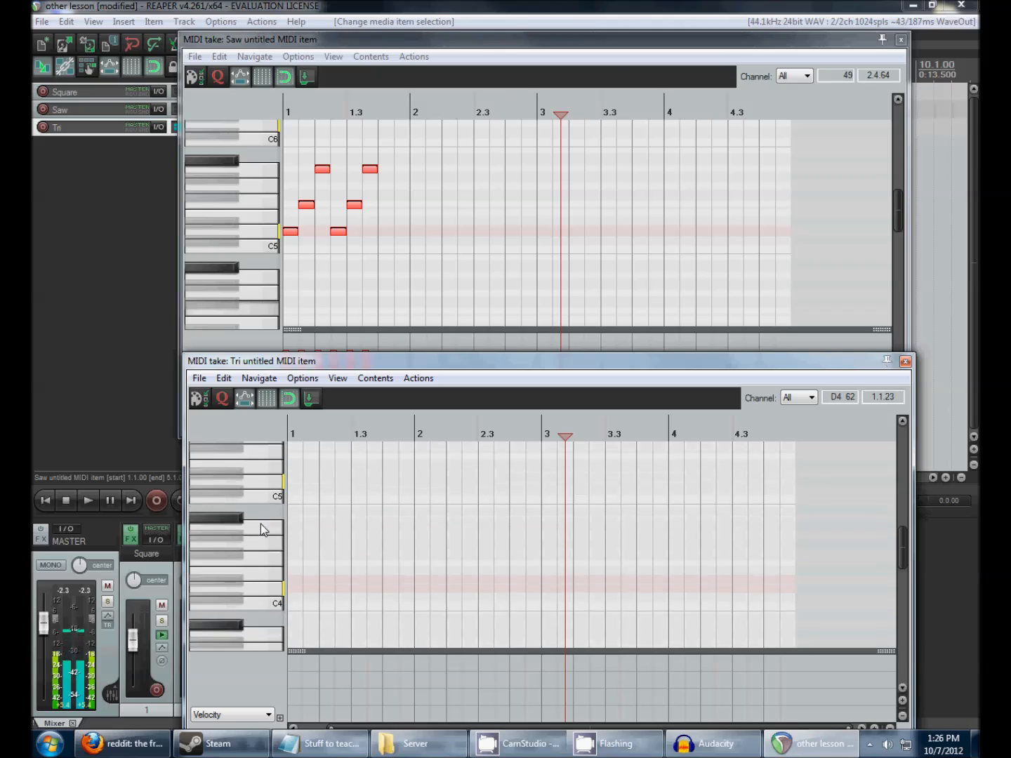
left_click(261, 523)
scroll(260, 523, "up", 1)
scroll(260, 525, "up", 1)
left_click(260, 524)
scroll(261, 524, "up", 1)
left_click(254, 581)
left_click(249, 599)
left_click(249, 596)
scroll(296, 589, "up", 2)
scroll(360, 526, "down", 3)
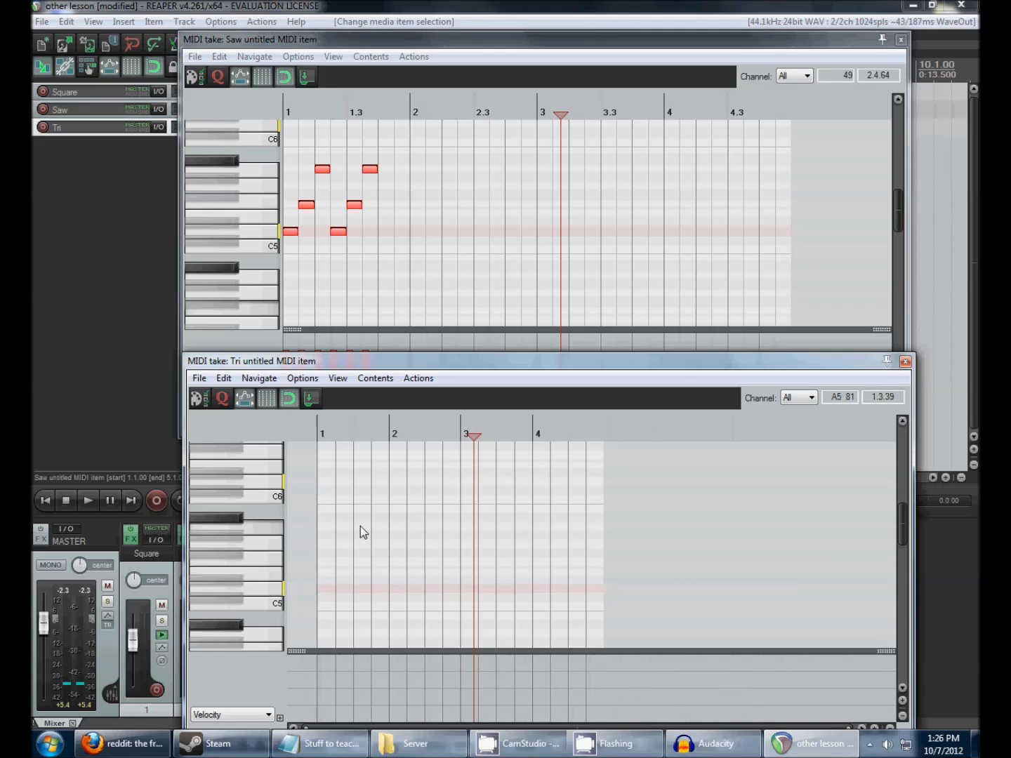
Copy the six-note Saw pattern and paste it into the Tri item at the start of bar 2
left_click(361, 526)
scroll(391, 541, "up", 2)
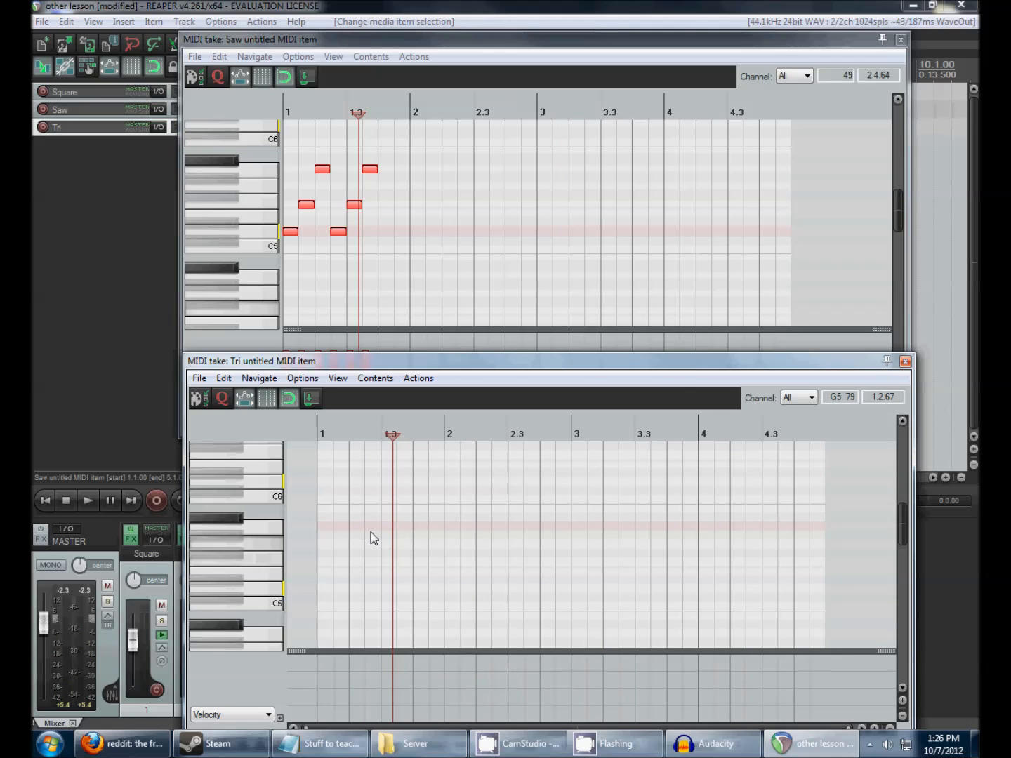
left_click(410, 532)
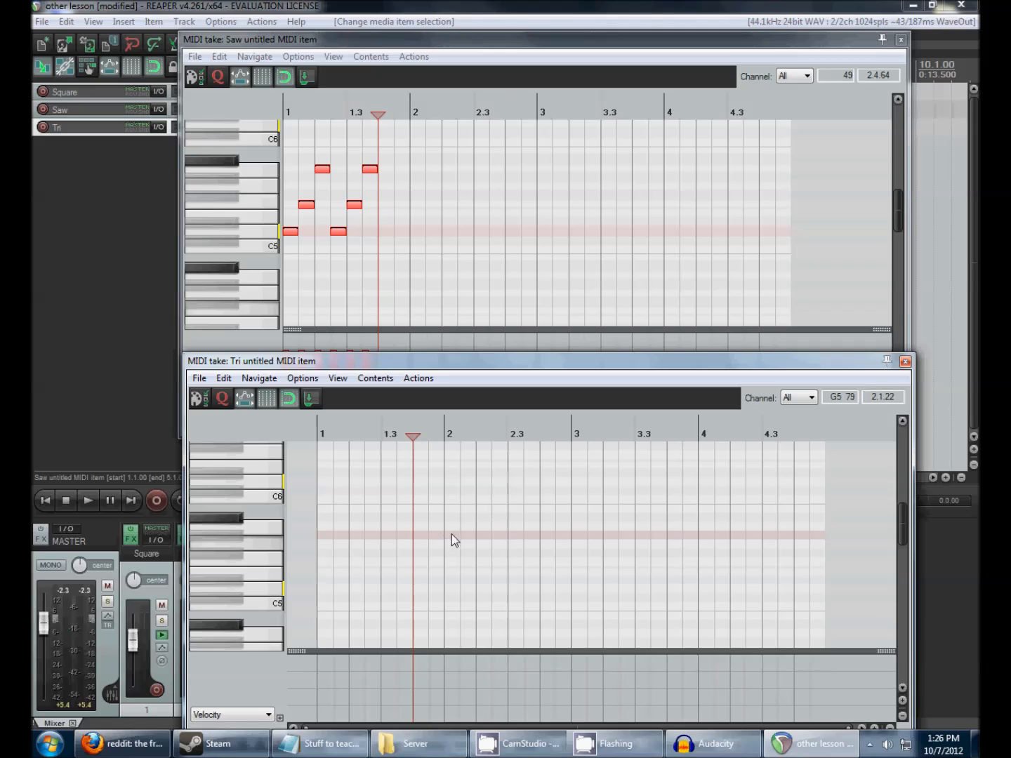
left_click(444, 540)
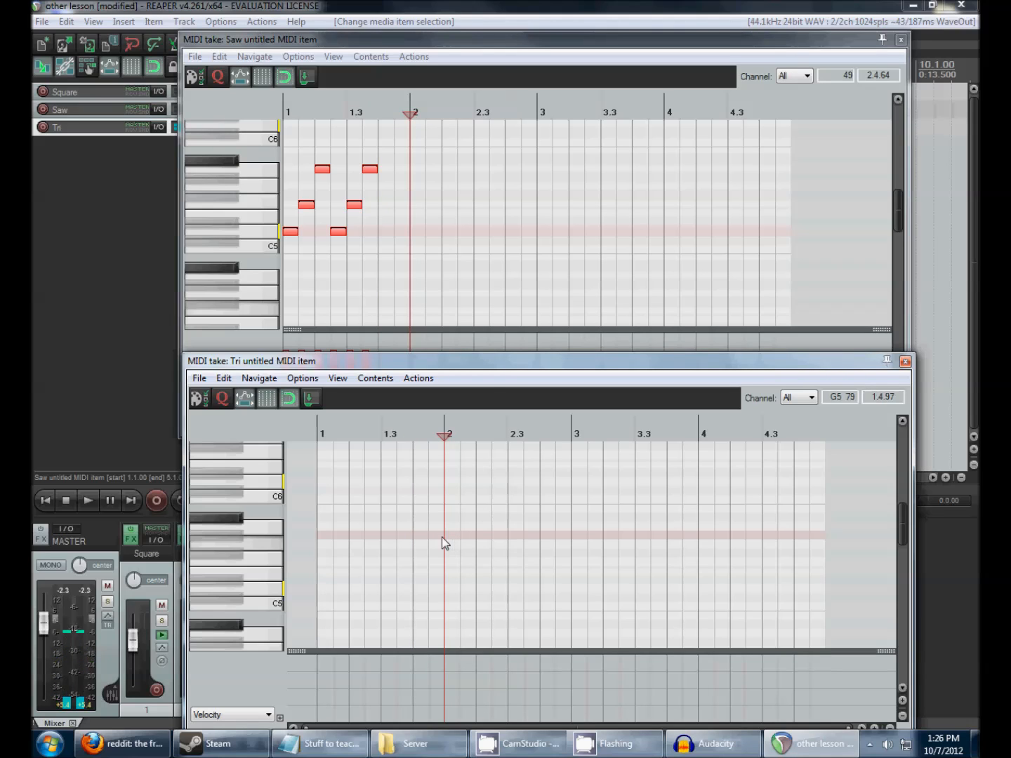
left_click_drag(410, 248, 295, 162)
left_click(445, 567)
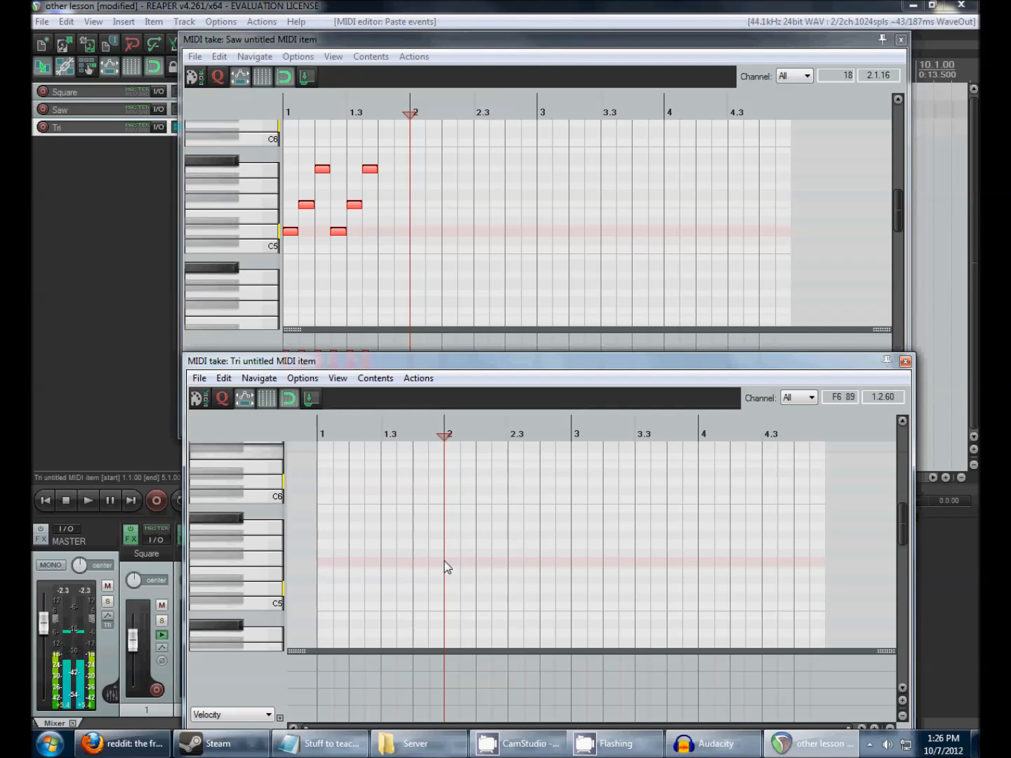
key("ctrl+v")
Raise the two A5 notes of the Tri pattern by one semitone to A#5
left_click_drag(437, 37, 398, 129)
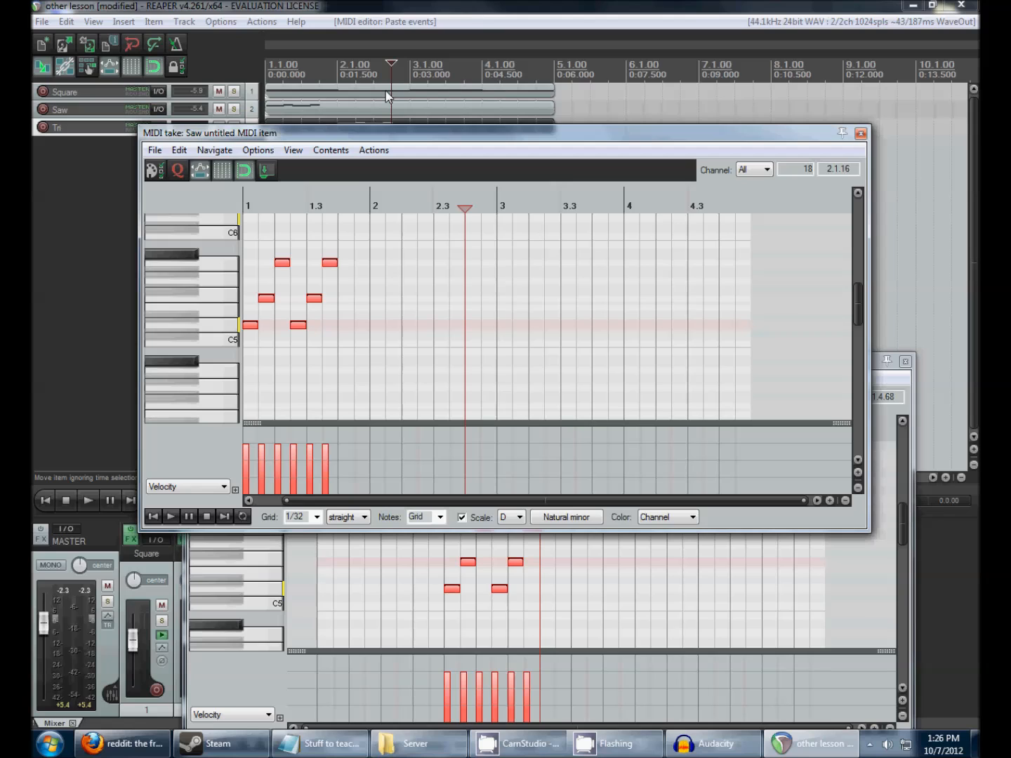
left_click(472, 582)
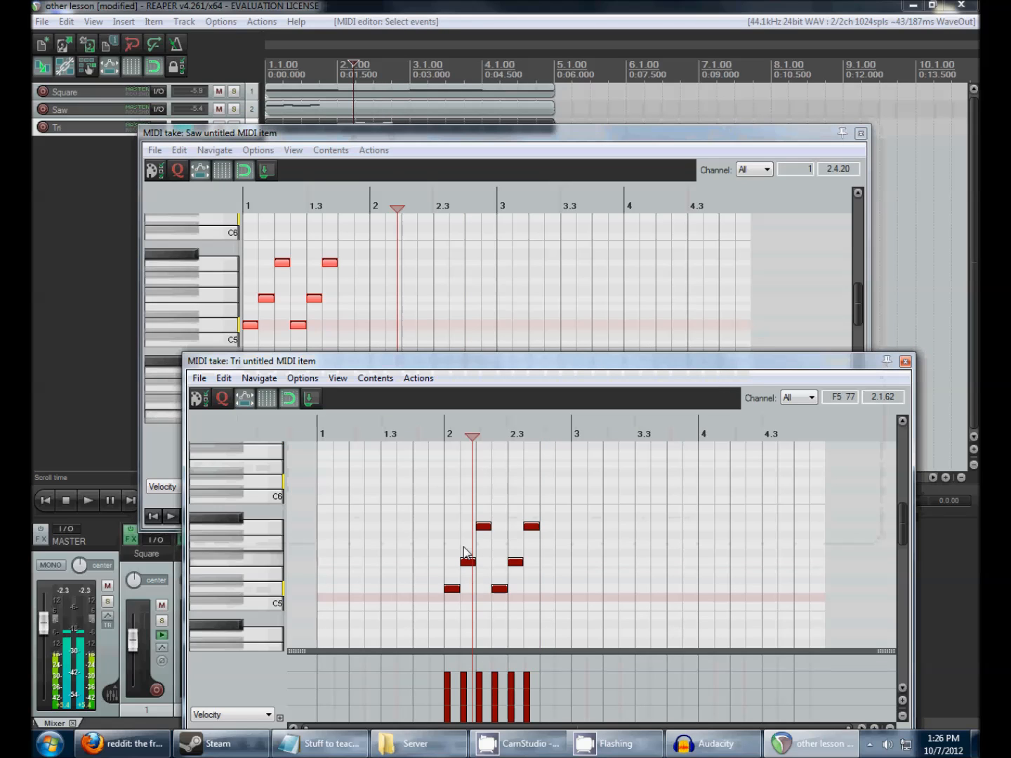
left_click_drag(459, 496, 587, 539)
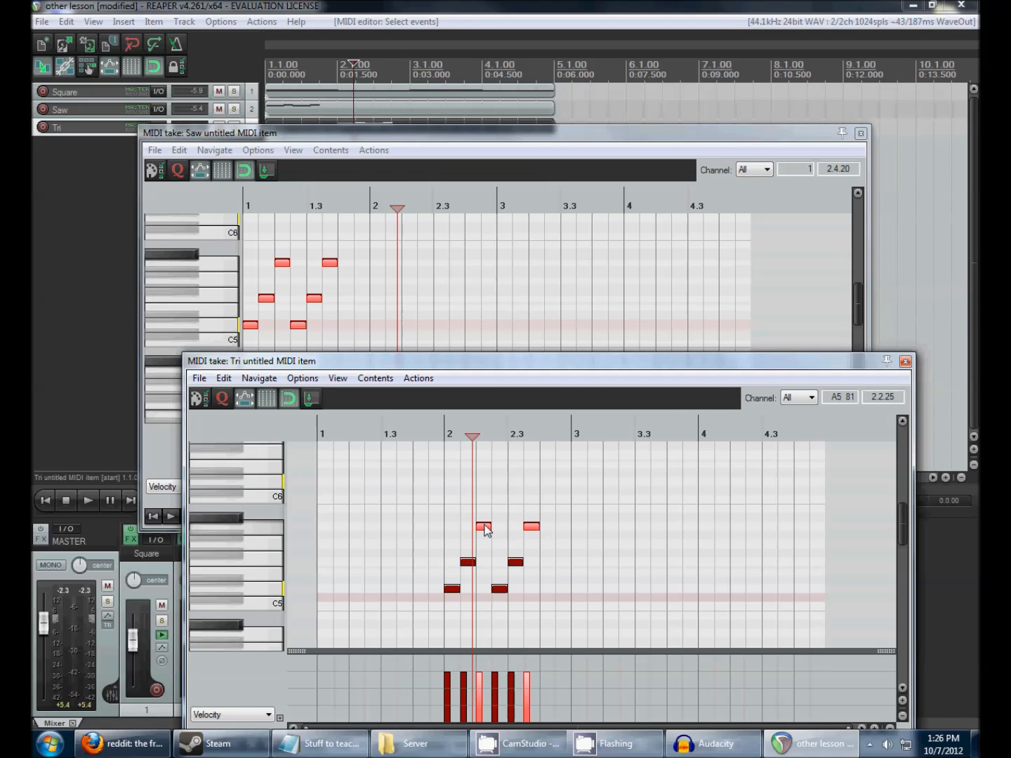
key("Up")
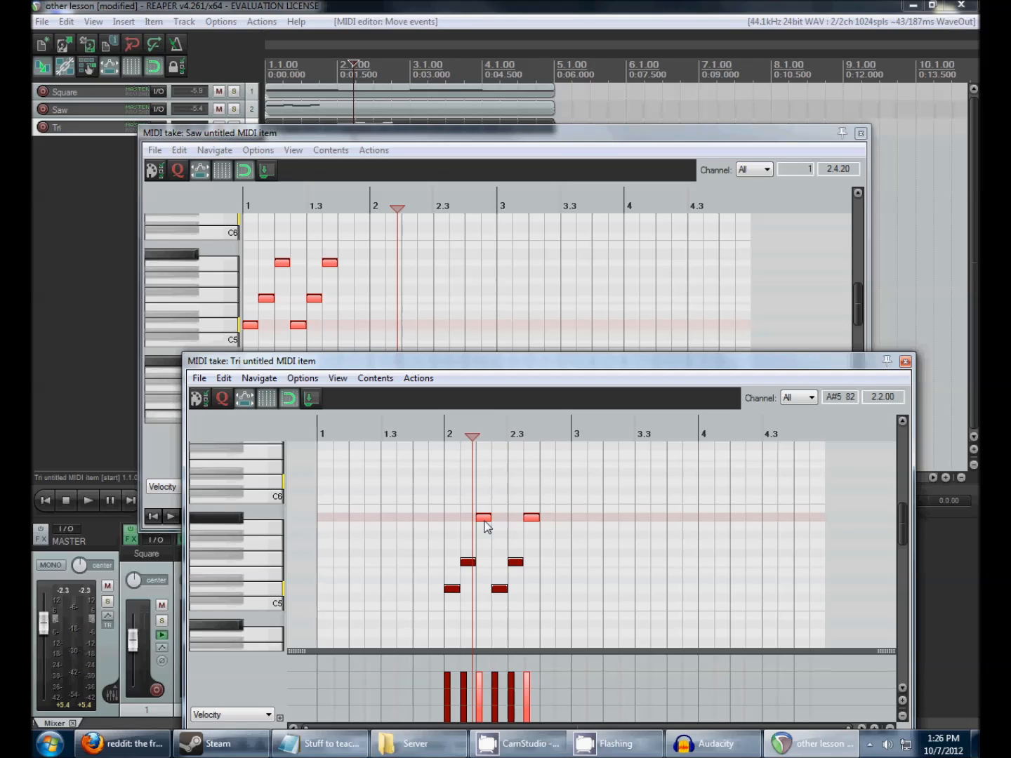
scroll(245, 555, "down", 2)
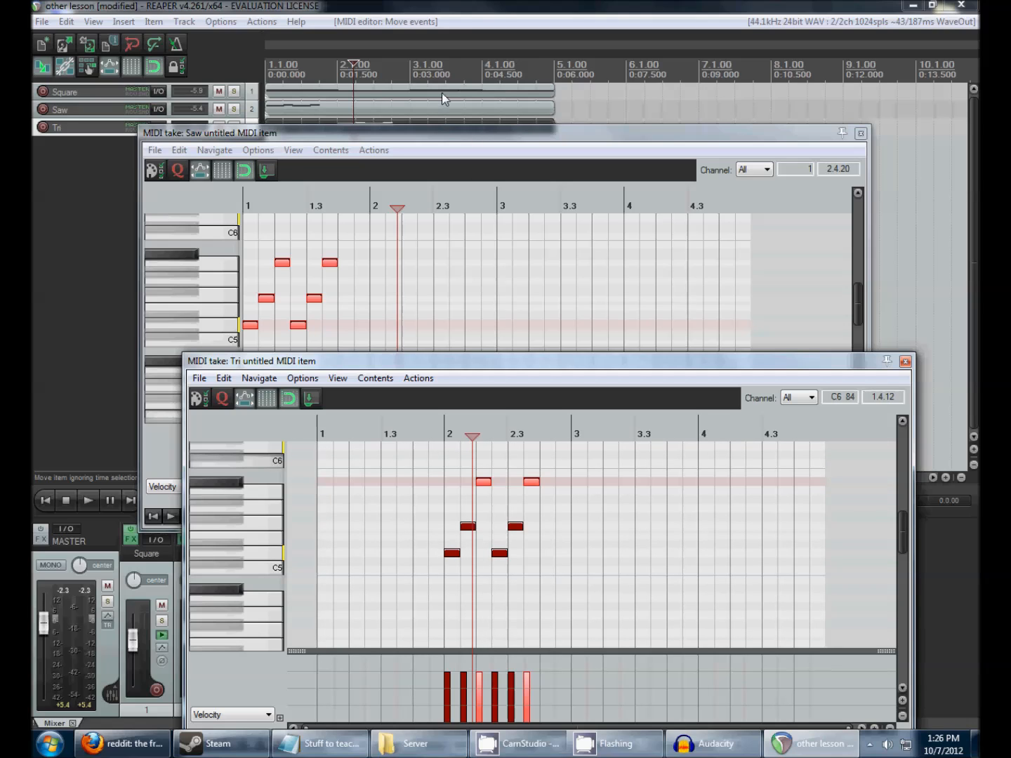
Open the Square item, check its bar 2 note and close its editor
double_click(442, 93)
left_click(411, 496)
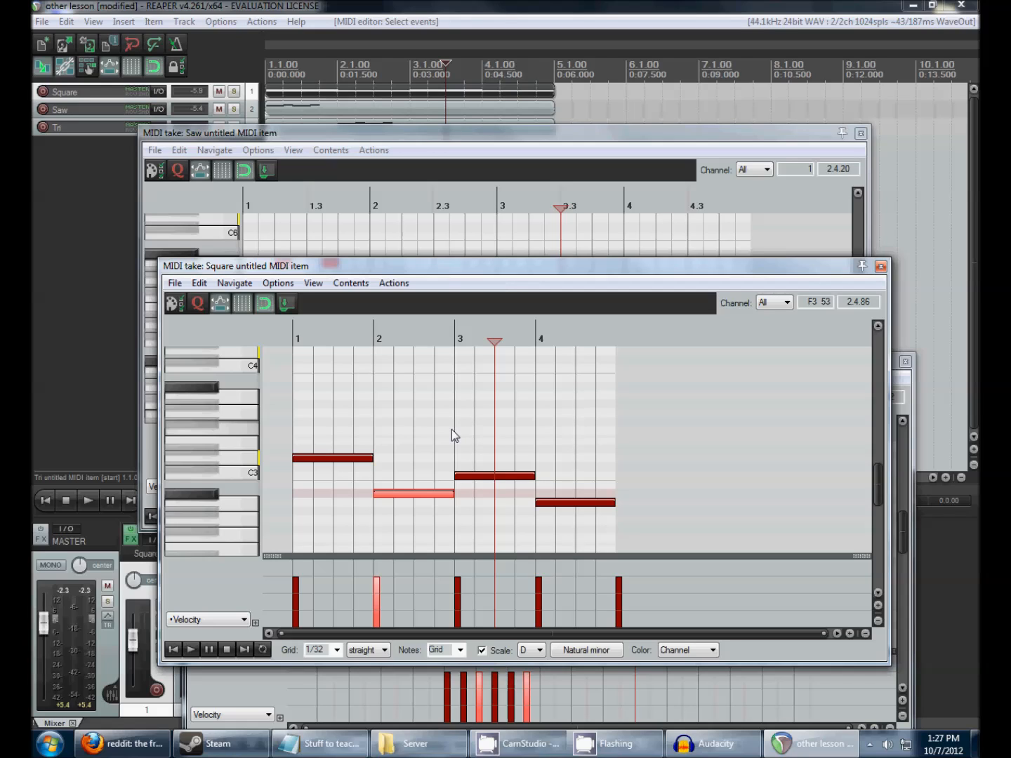
scroll(232, 449, "down", 1)
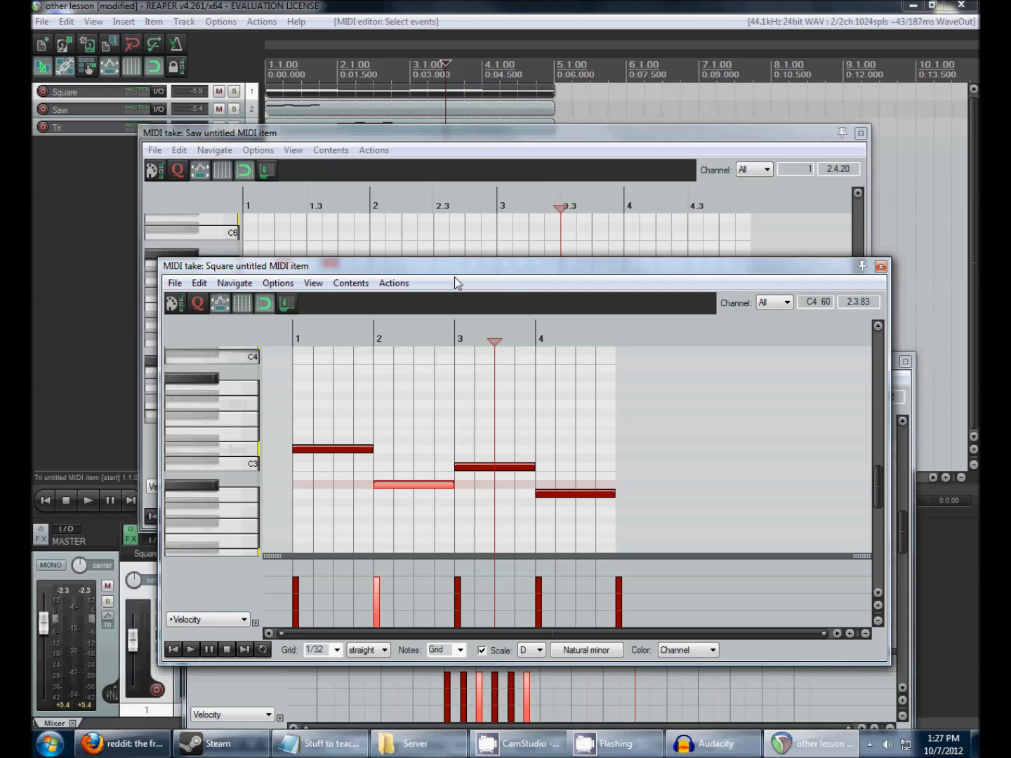
key("Escape")
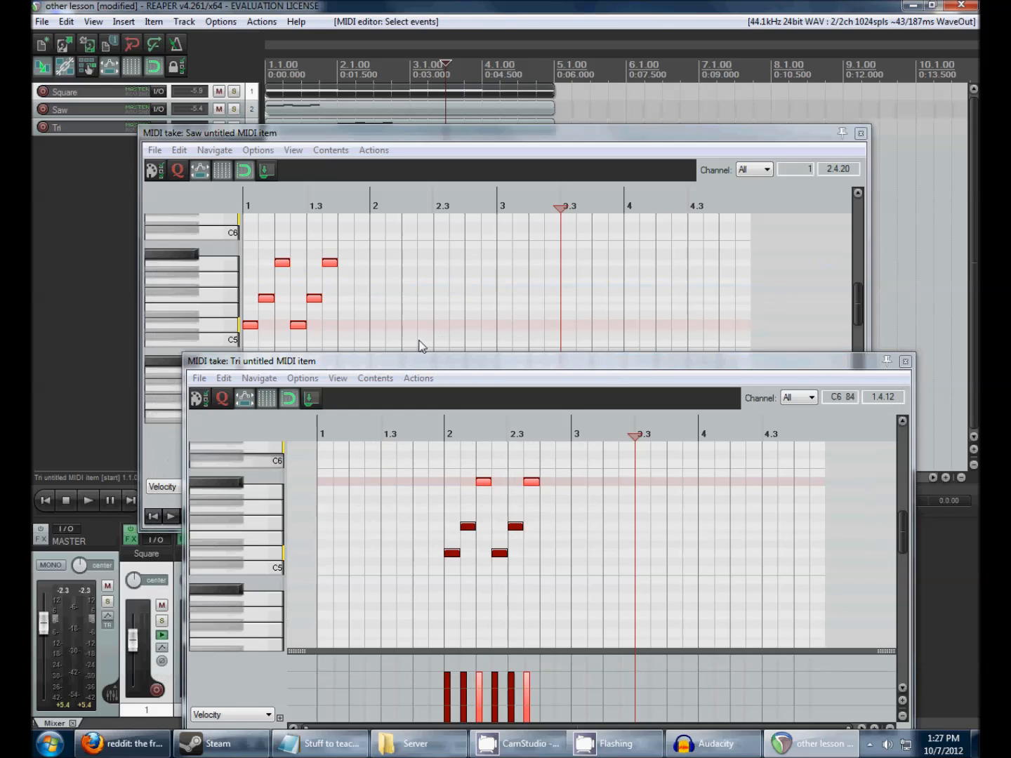
Select the D5 and F5 notes of the Tri pattern, then play the project from the start and stop
left_click(457, 544)
left_click_drag(451, 527, 477, 561)
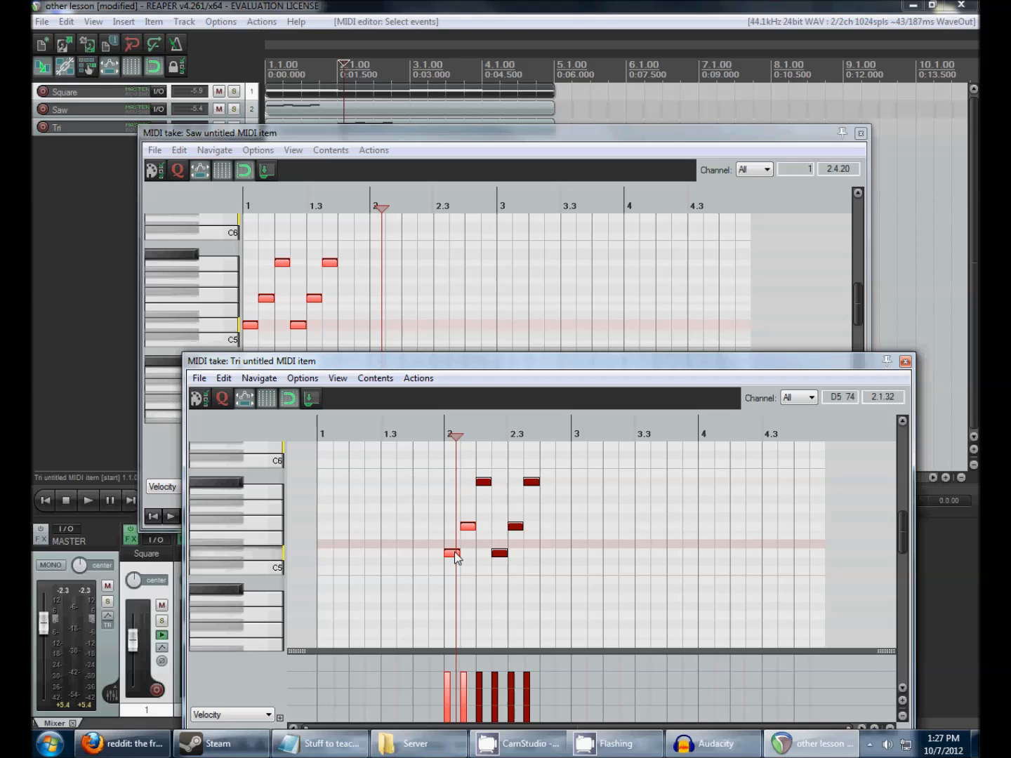
left_click_drag(422, 506, 632, 582)
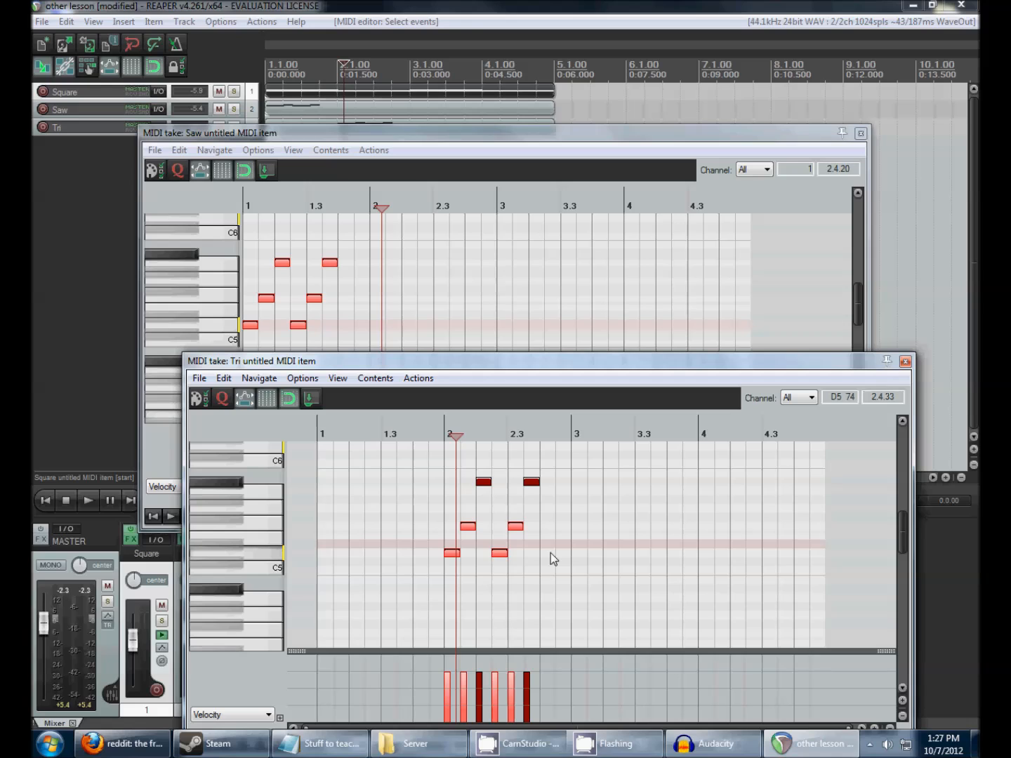
key("Home")
key("space")
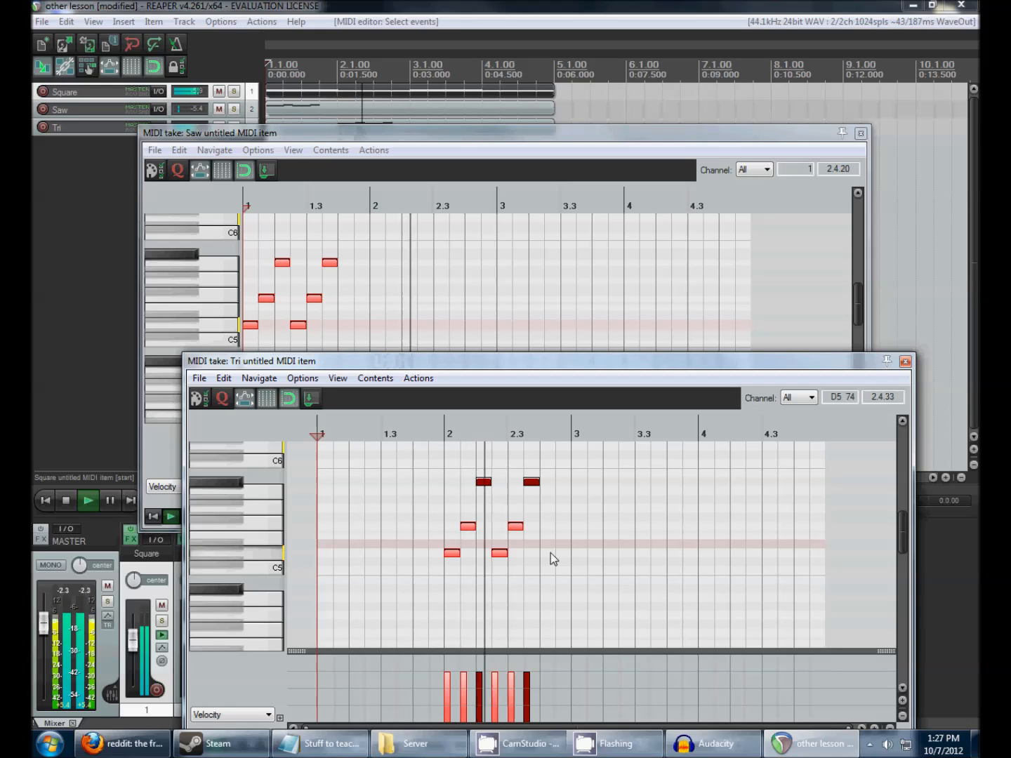
key("space")
Close the Tri item's MIDI editor and open the ReaSynth settings of the Tri track
left_click_drag(389, 362, 537, 336)
left_click(64, 124)
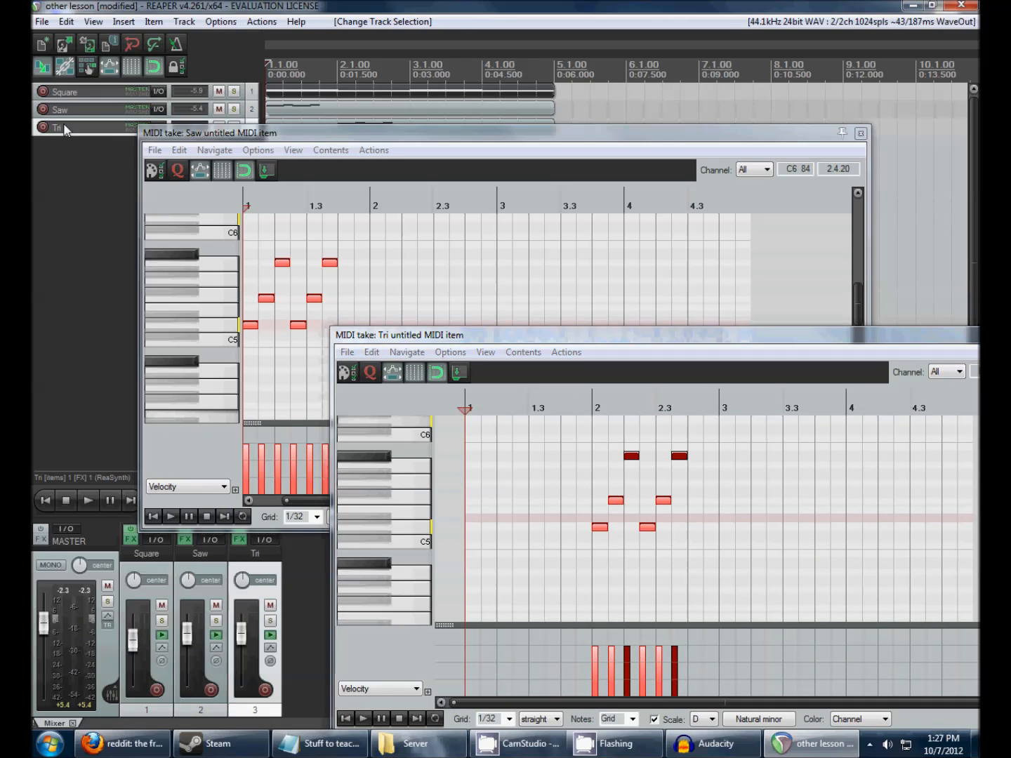
key("Escape")
left_click(239, 540)
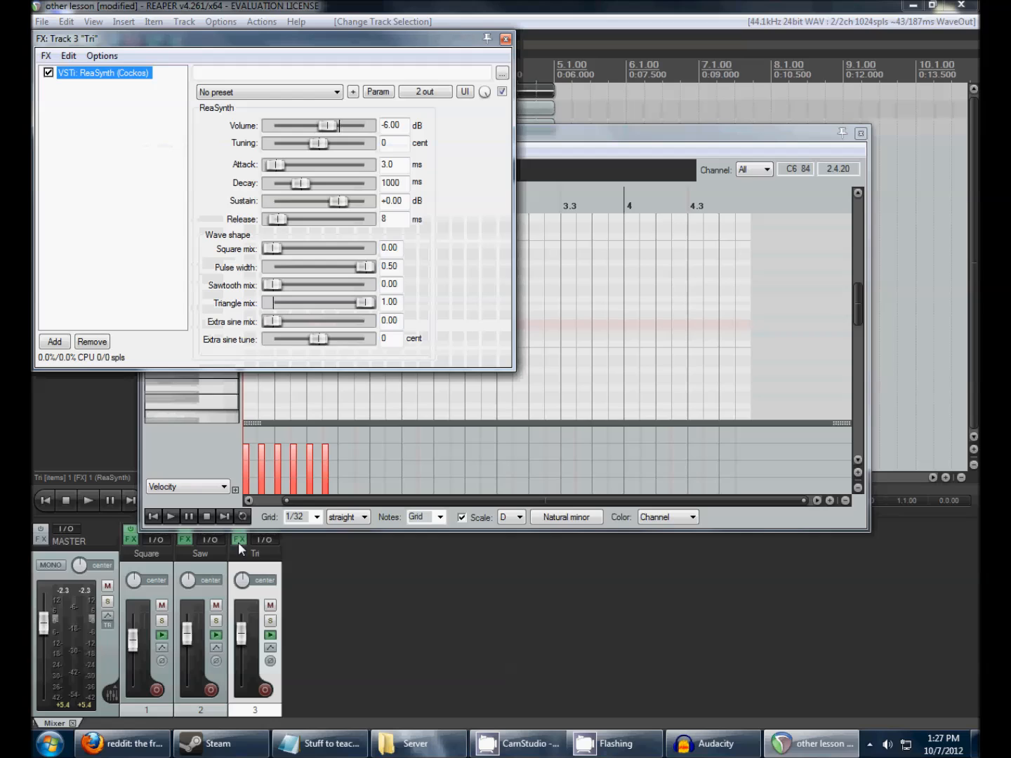
Set the Tri track's ReaSynth sawtooth mix to 0.75 and triangle mix to 0.25
left_click_drag(273, 285, 245, 300)
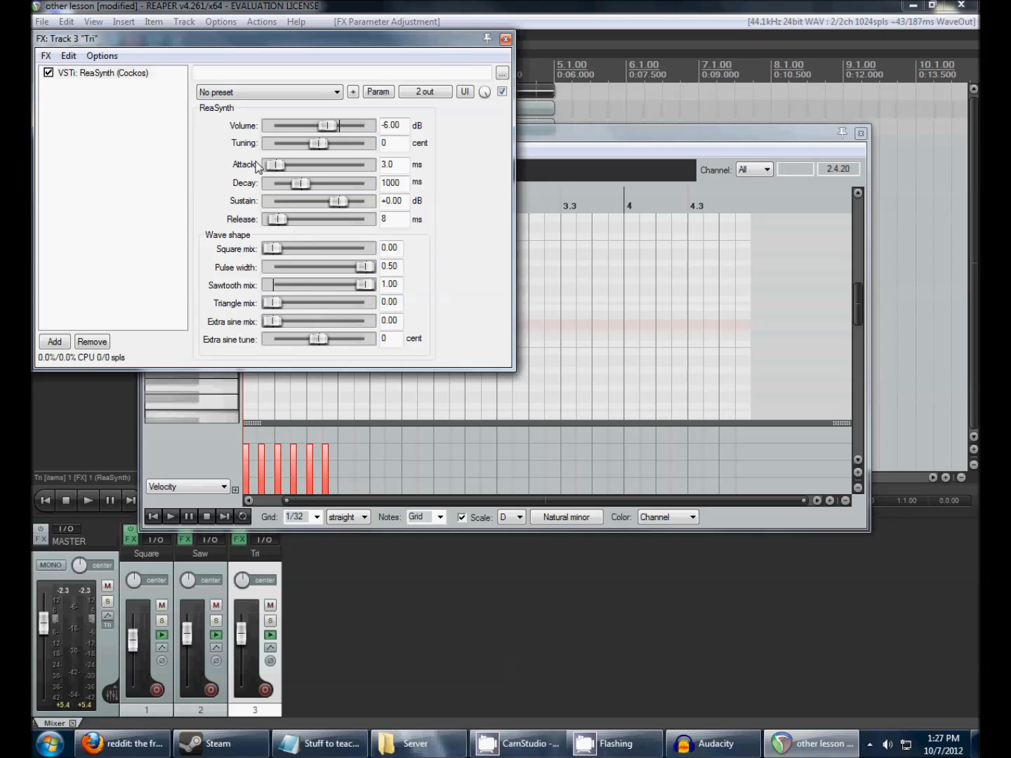
left_click_drag(364, 287, 353, 291)
left_click_drag(347, 285, 398, 309)
type("25")
key("Return")
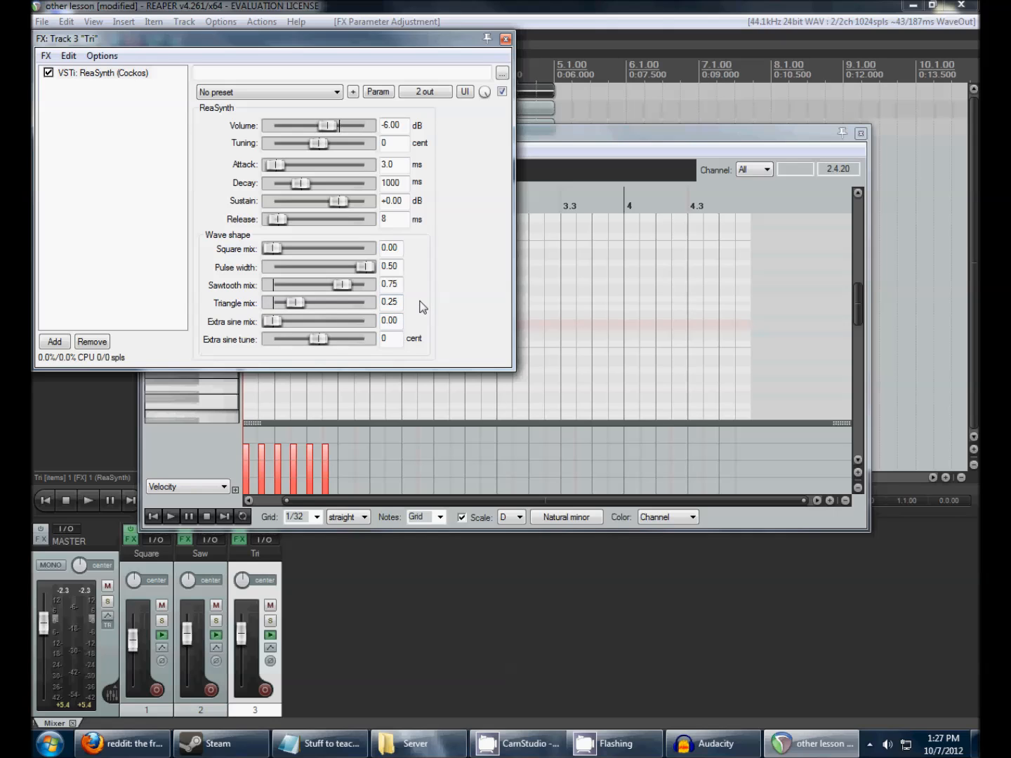
Close the Tri track's synth settings and MIDI editor, then play the project to hear the new sound and stop
key("Escape")
key("Escape")
key("space")
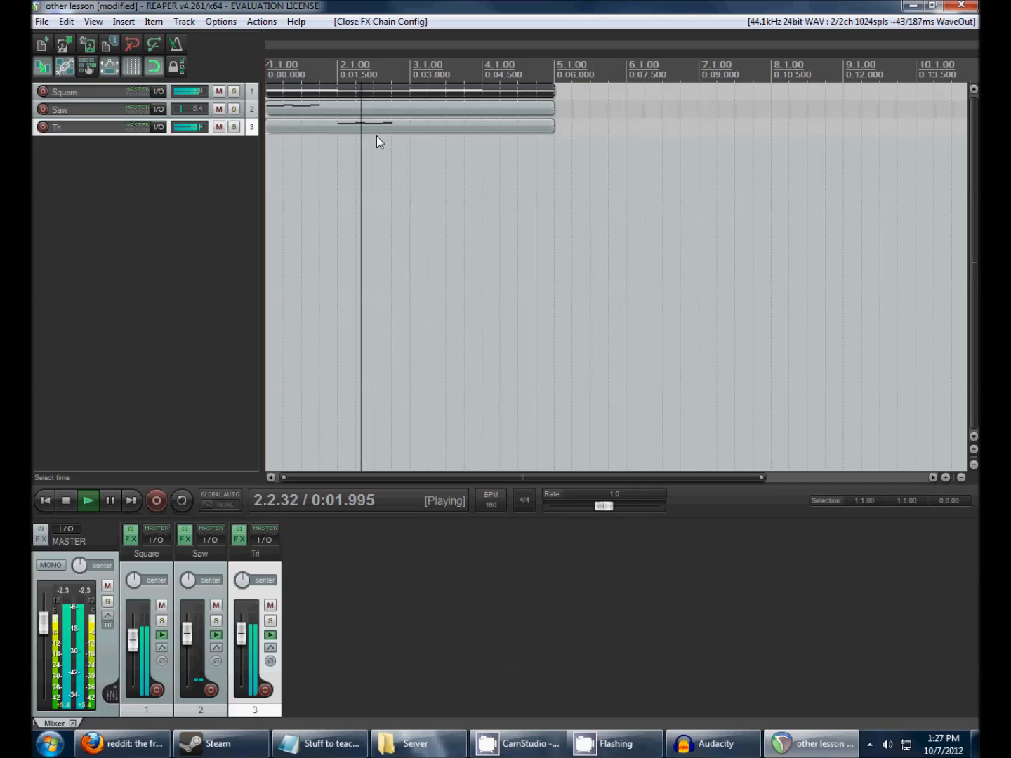
key("space")
Open the Saw item and copy its six-note bar 1 arpeggio, moving the editor clear of the tracks
left_click(401, 110)
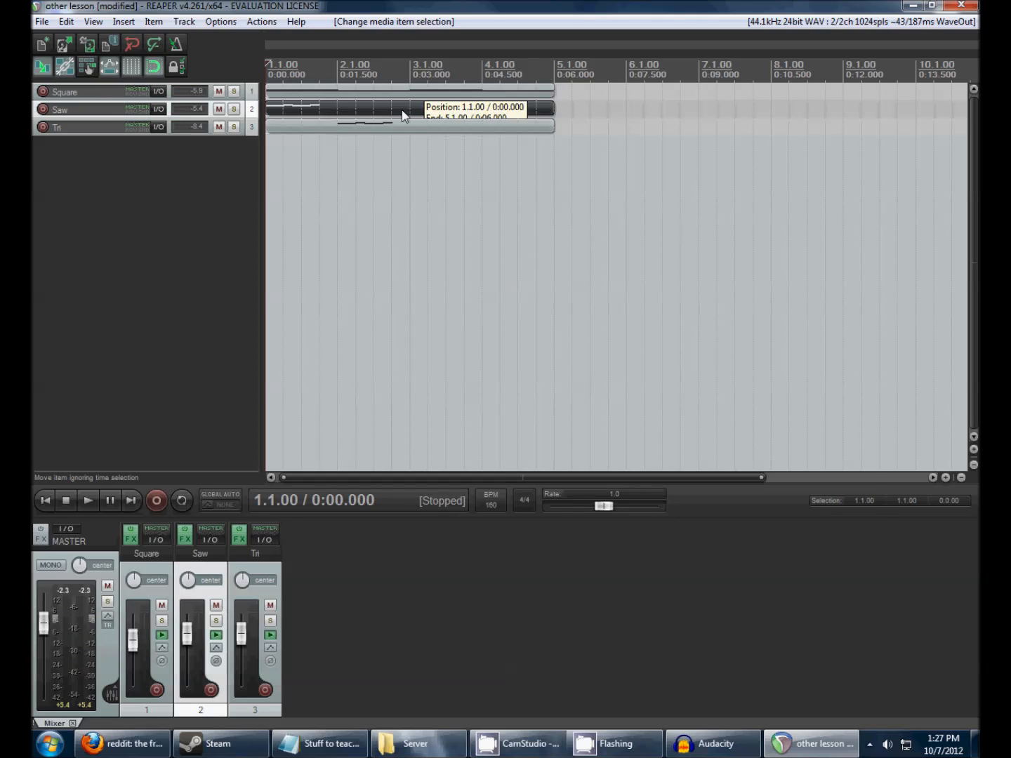
double_click(401, 110)
left_click_drag(360, 378, 251, 241)
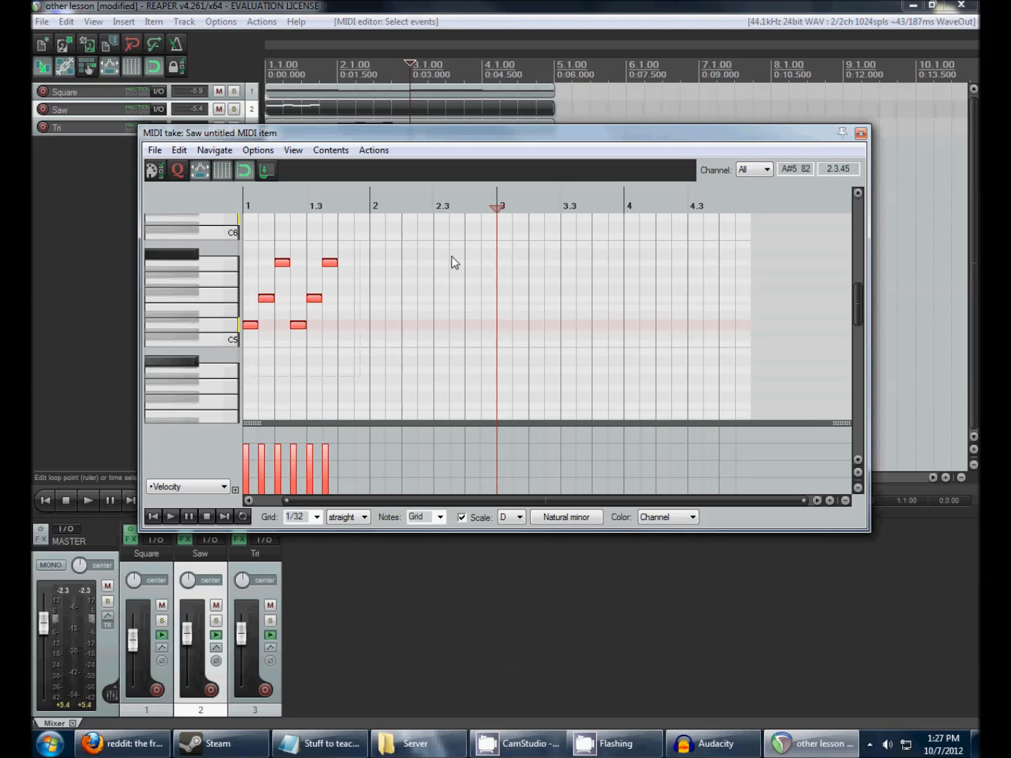
left_click_drag(477, 134, 470, 182)
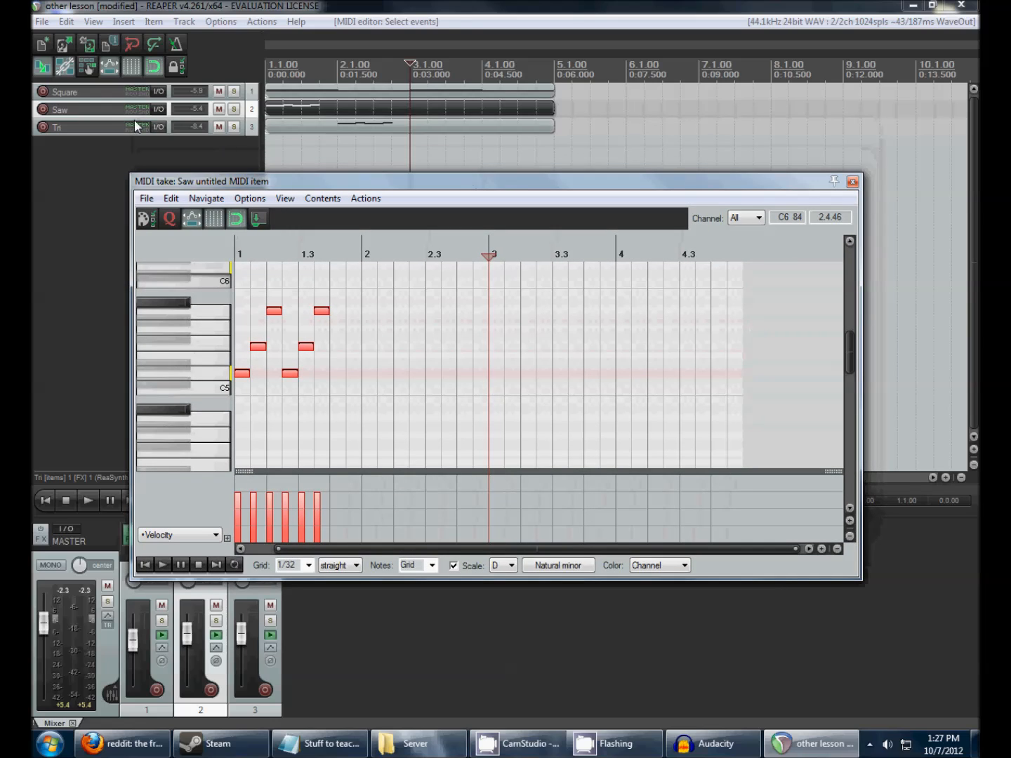
Paste the arpeggio at bar 3 of the Saw item and retune it to C5, E5 and G5
left_click(490, 328)
key("ctrl+v")
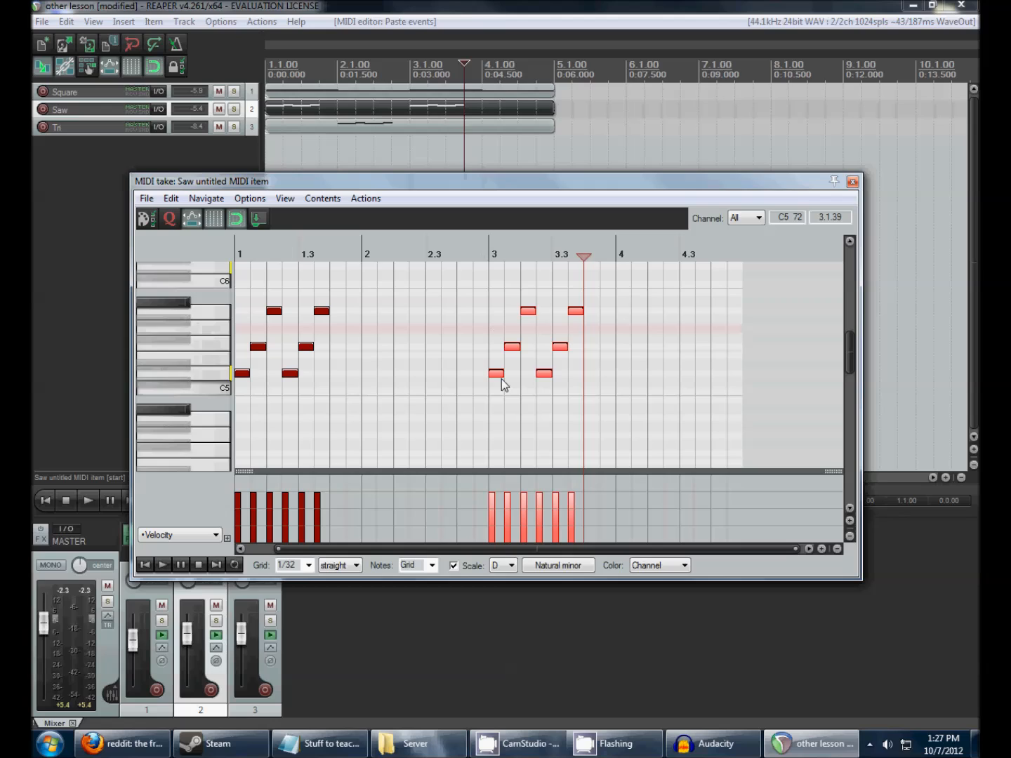
left_click_drag(497, 373, 598, 384)
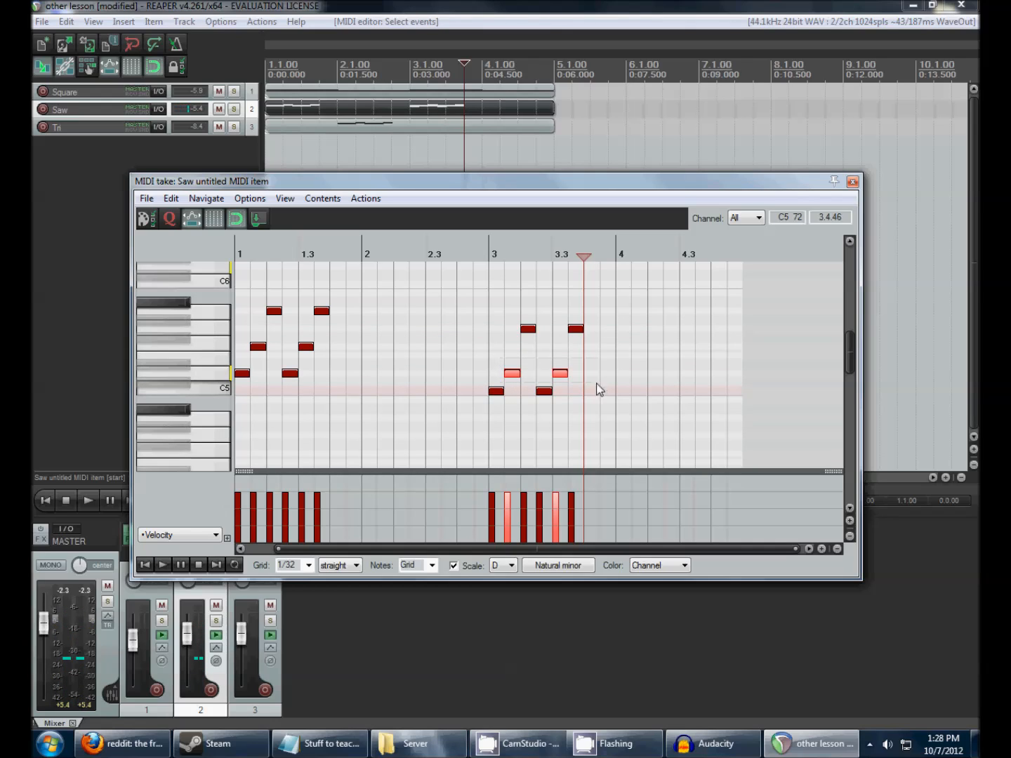
left_click_drag(512, 381, 514, 357)
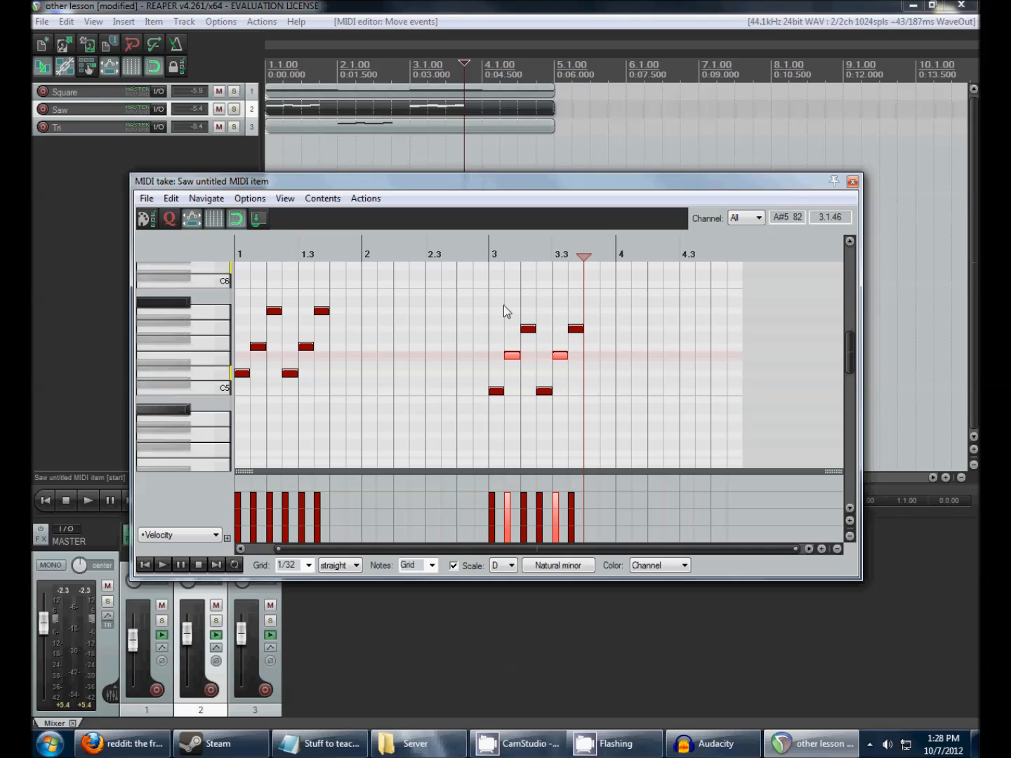
Open the Tri item and copy the six-note bar 3 arpeggio from the Saw item
double_click(469, 128)
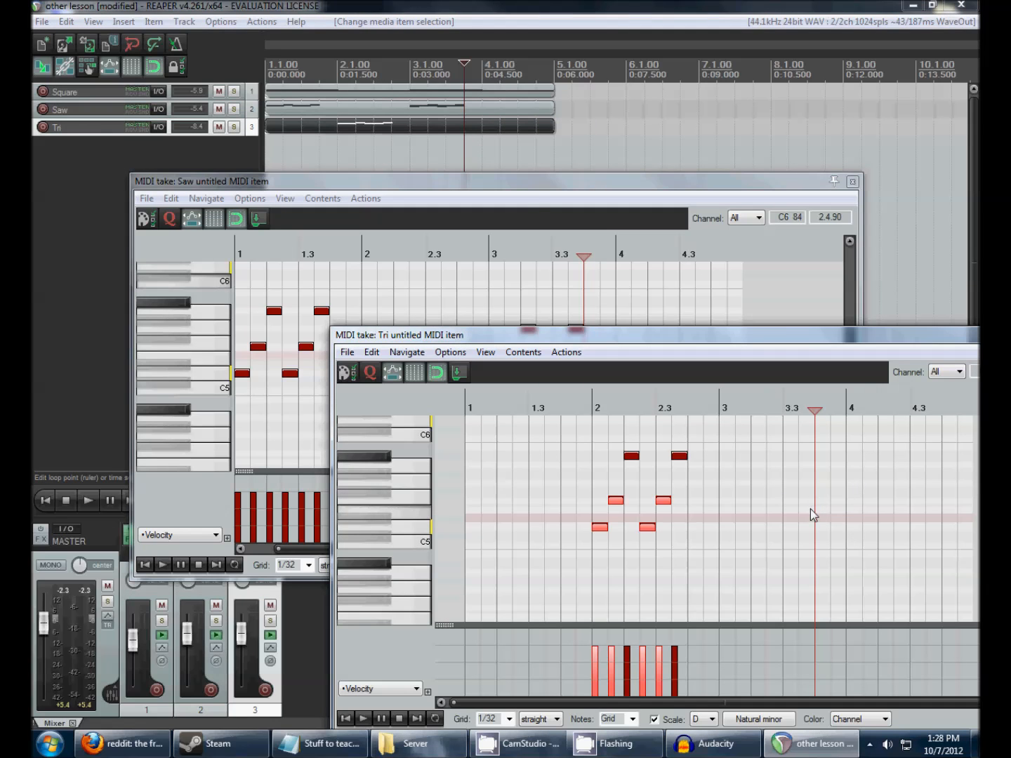
left_click(496, 289)
key("ctrl+v")
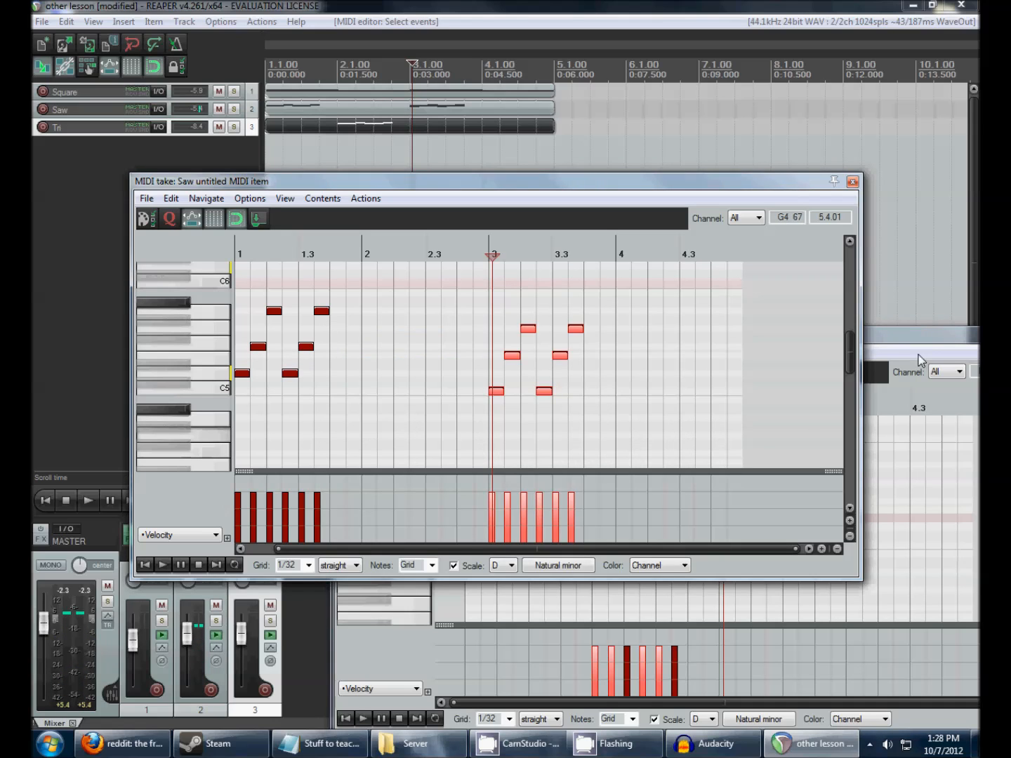
Paste the arpeggio at bar 4 of the Tri item and raise its two highest notes to A5
left_click(870, 395)
left_click(848, 478)
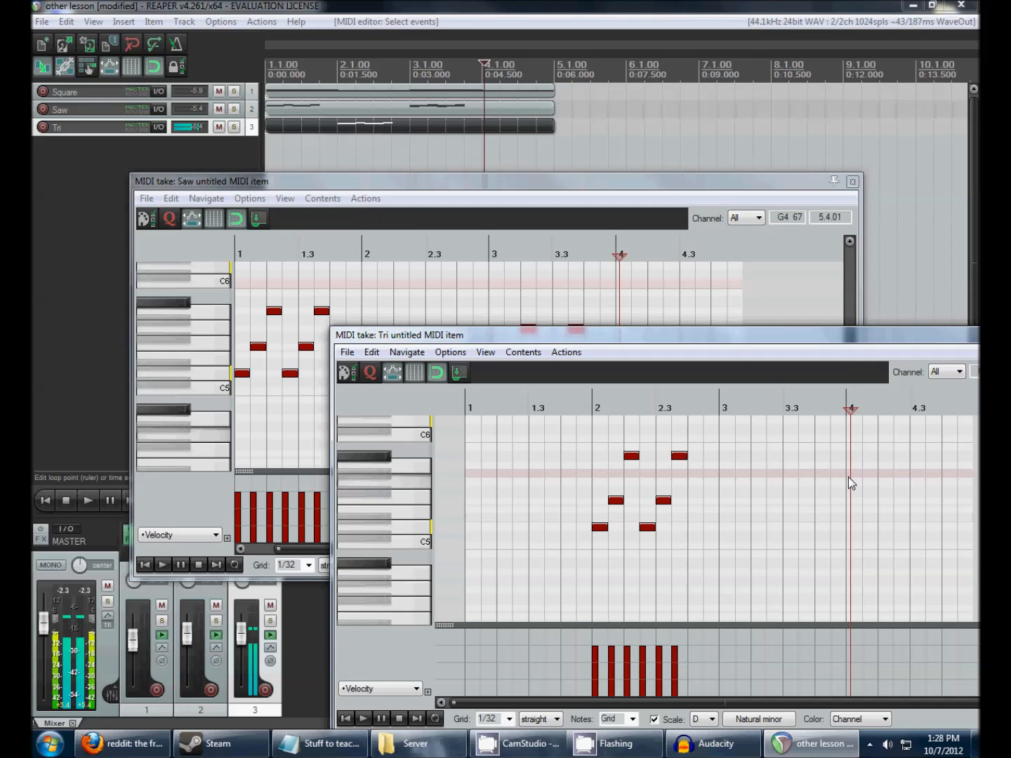
key("ctrl+v")
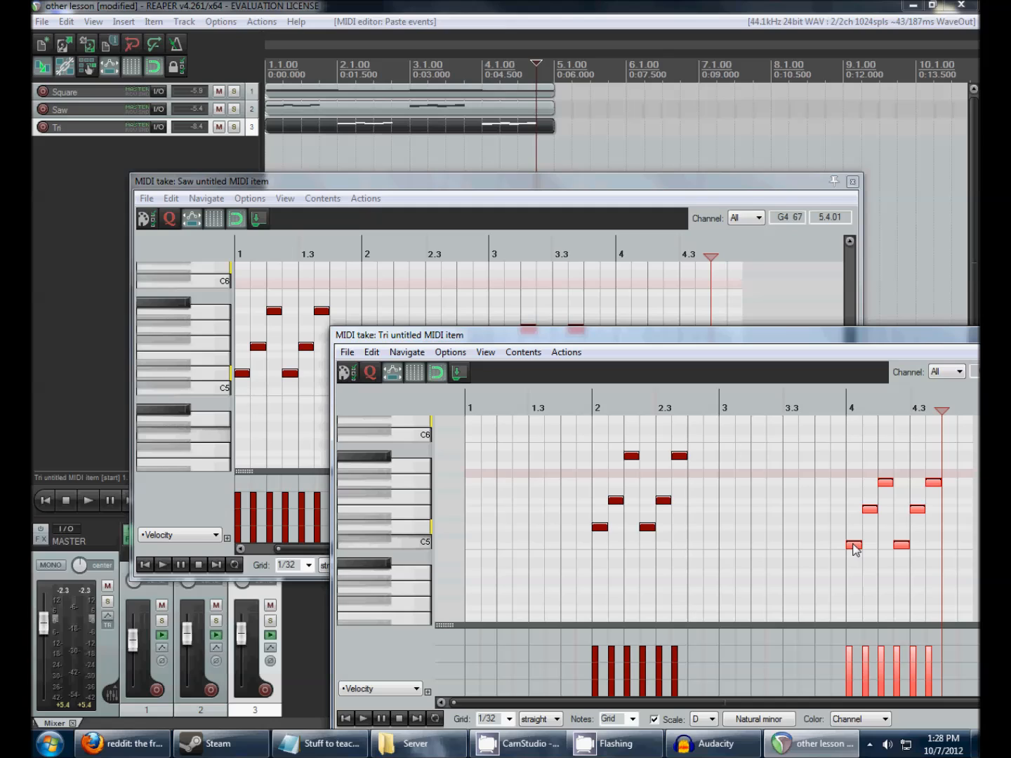
left_click_drag(857, 476, 952, 500)
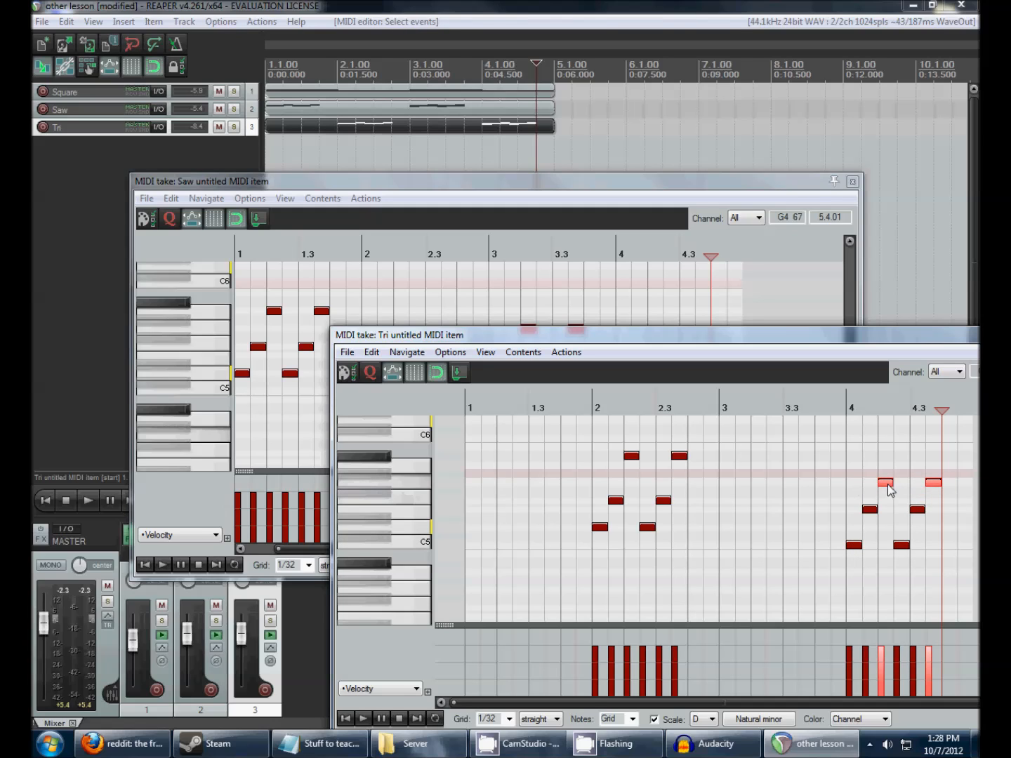
left_click_drag(886, 483, 889, 469)
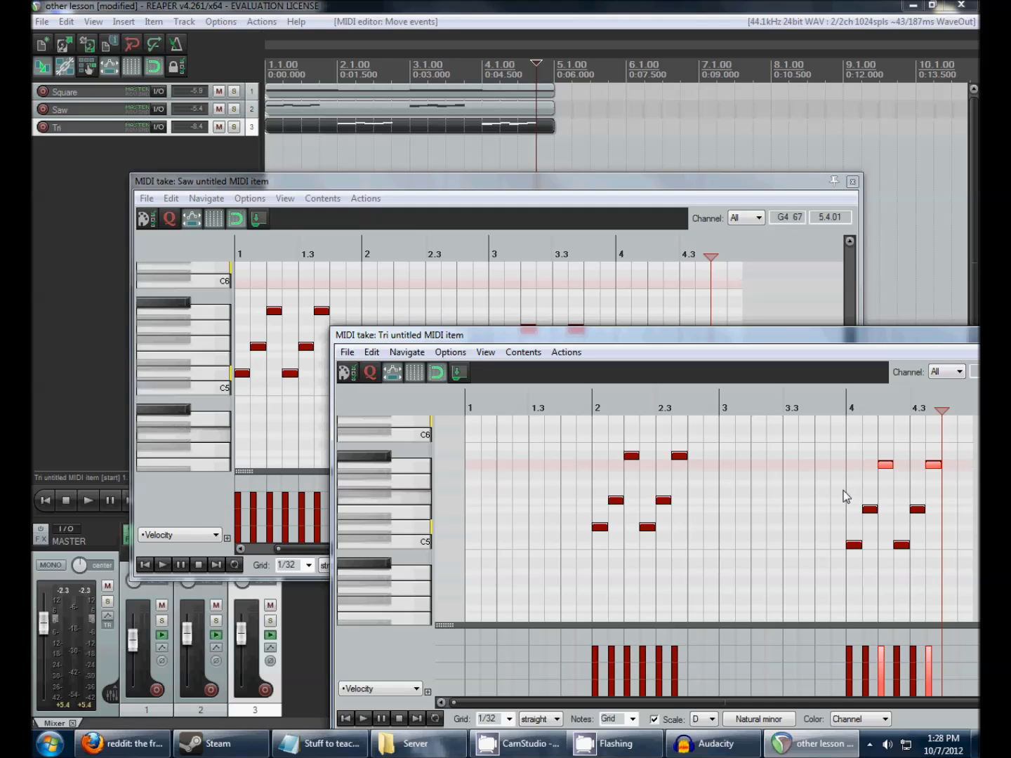
Examine the low, middle and high notes of the Tri item's bar 4 arpeggio, moving the editor fully into view
left_click_drag(820, 491, 882, 595)
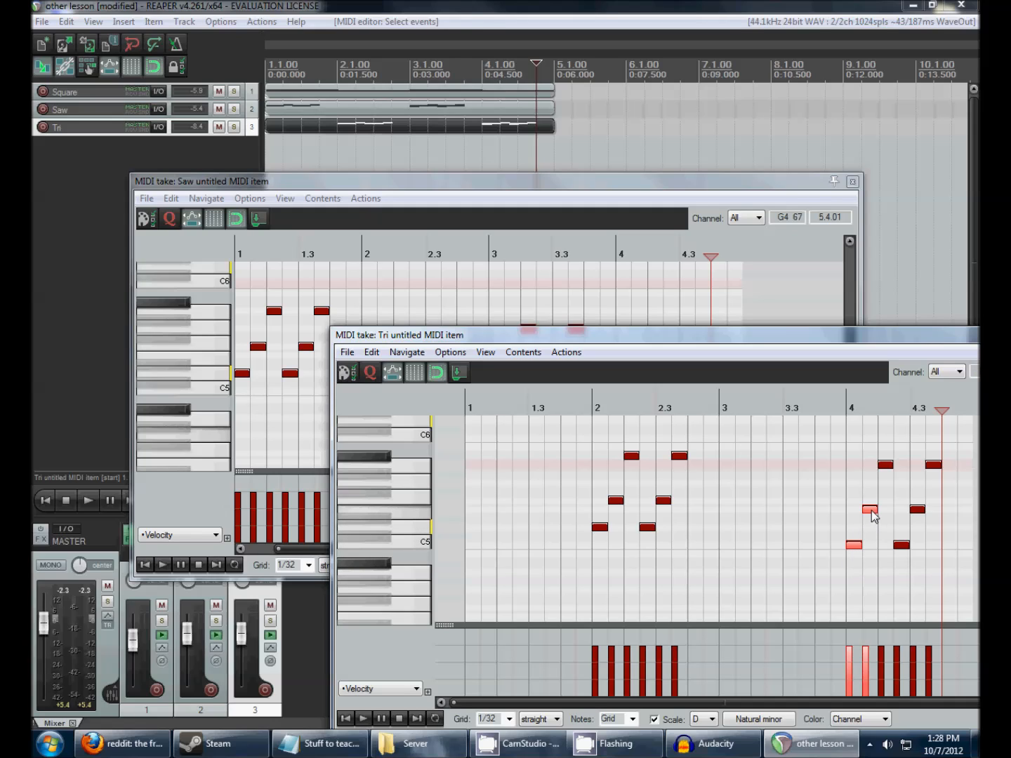
left_click(887, 466)
left_click_drag(860, 341, 667, 332)
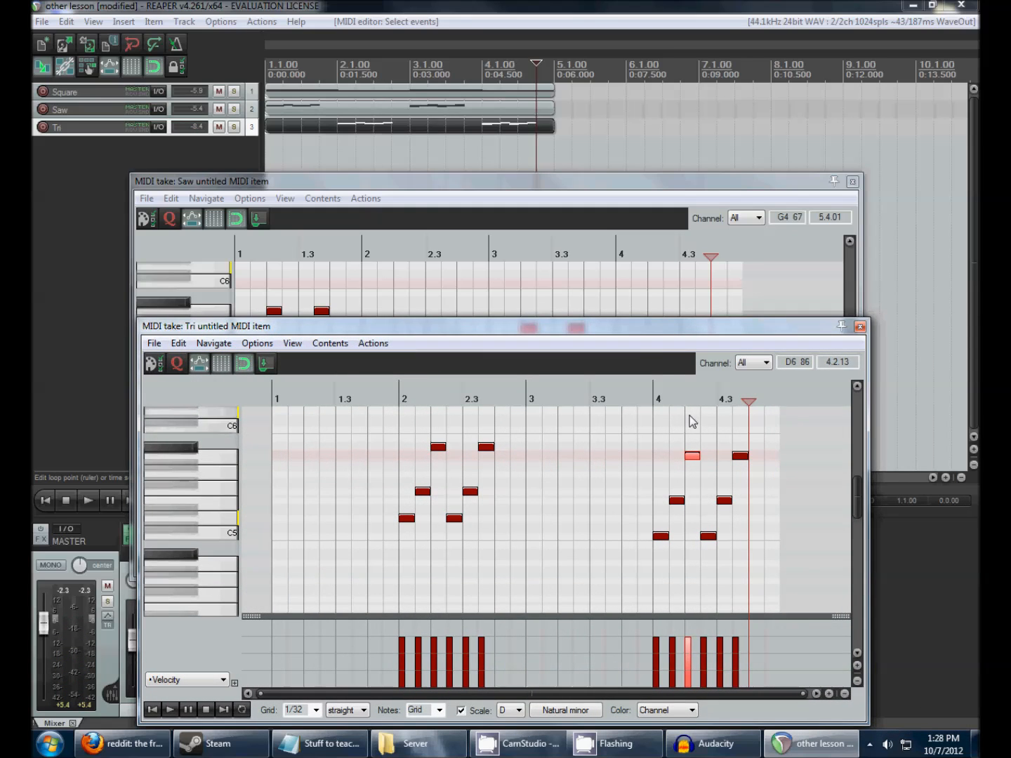
scroll(211, 506, "up", 2)
scroll(212, 506, "down", 1)
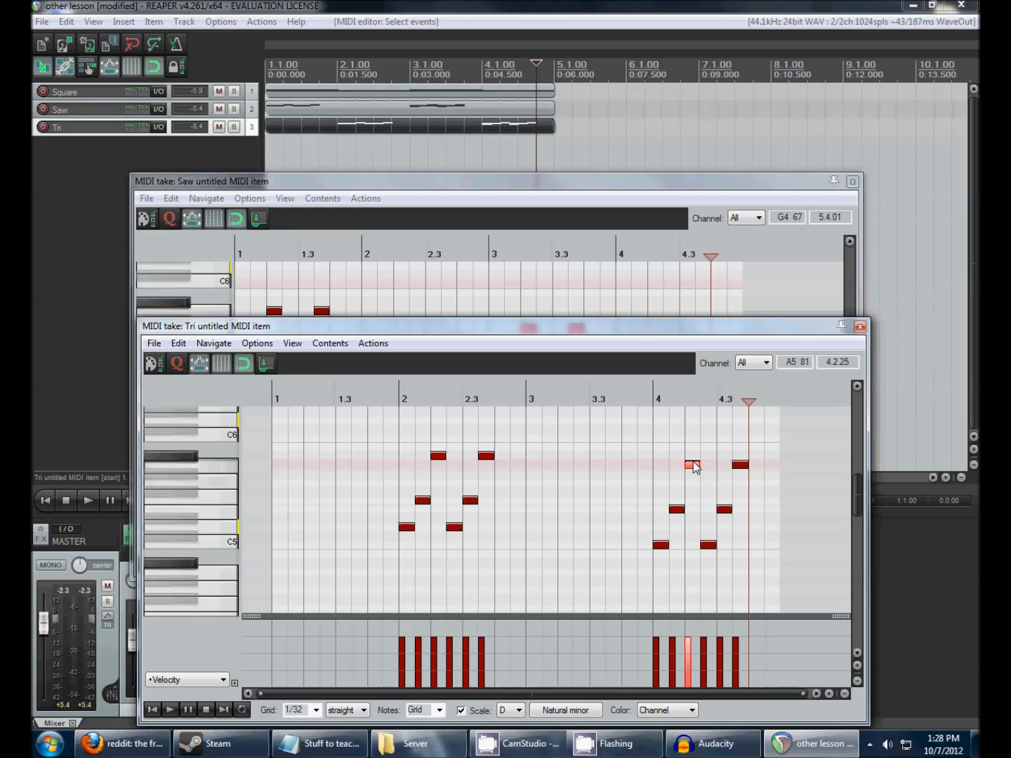
left_click_drag(695, 462, 694, 466)
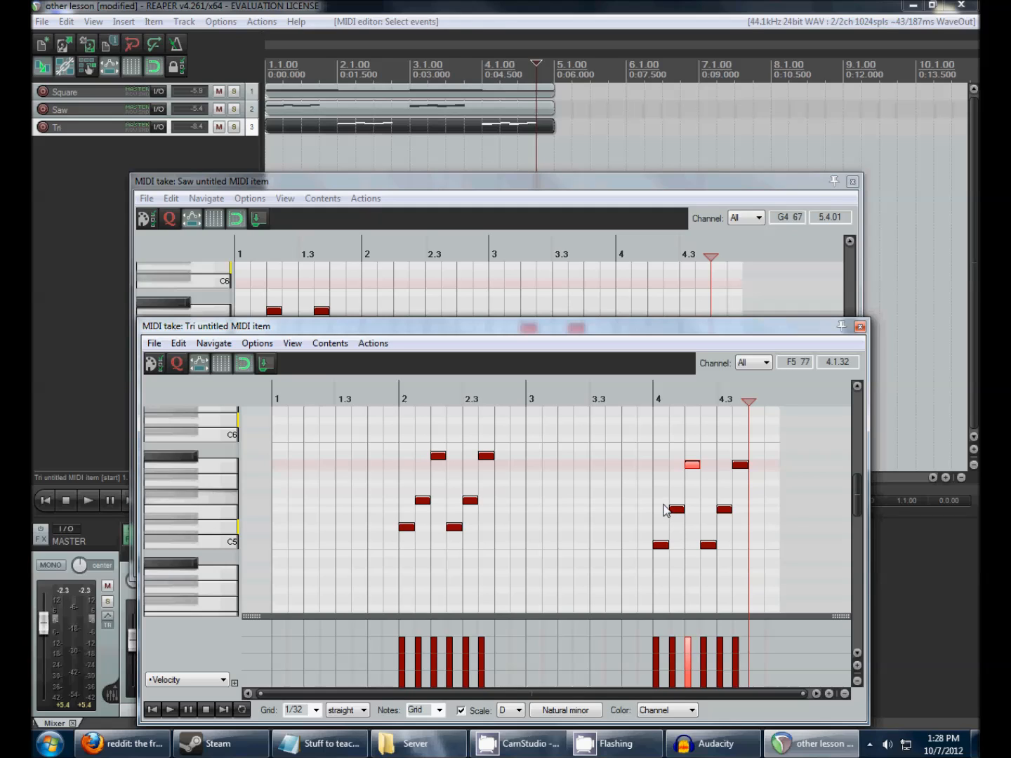
left_click_drag(667, 456, 768, 472)
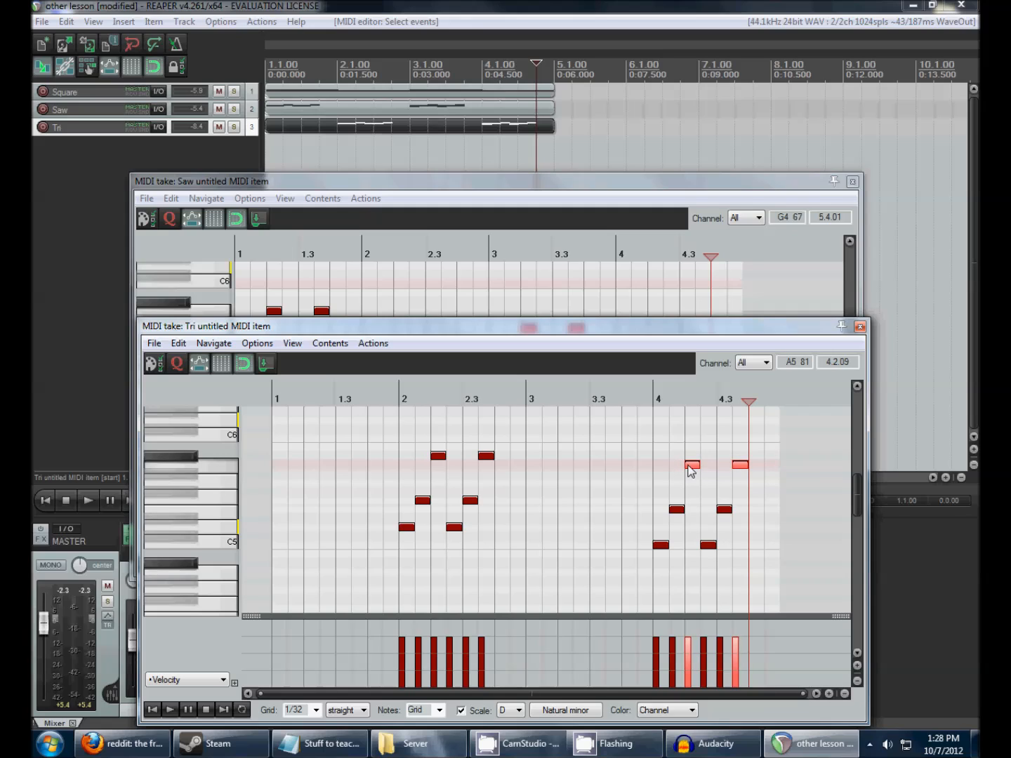
left_click(694, 466)
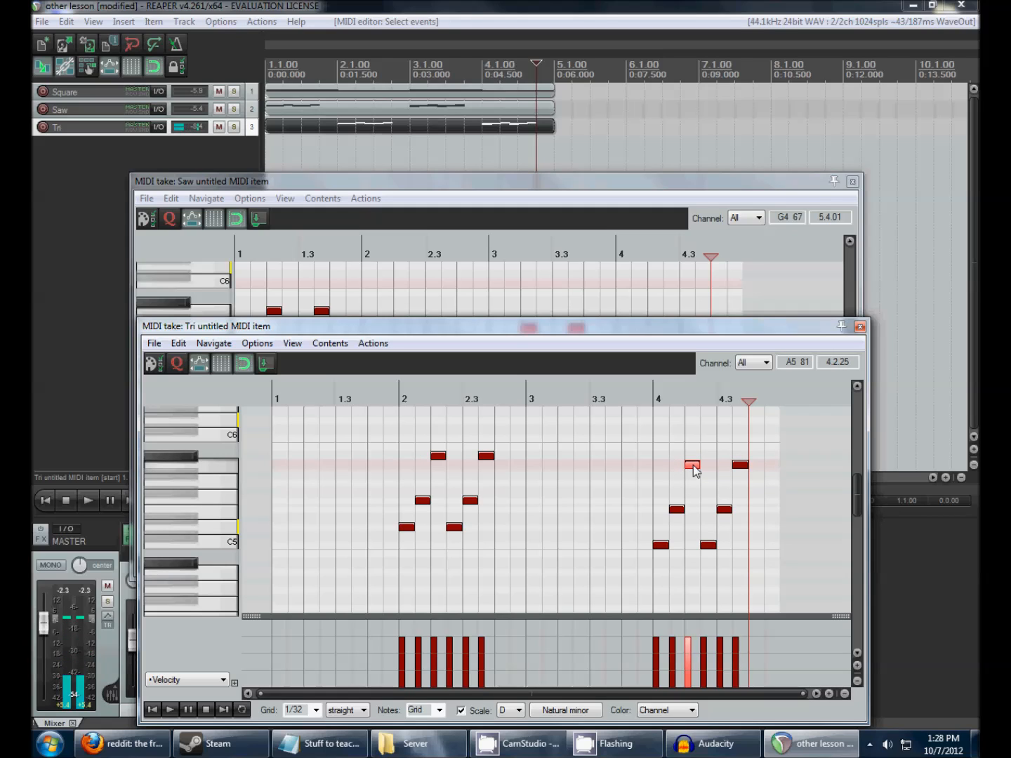
Select the C5 and E5 notes of the Tri bar 4 pattern, then play the project from the start and stop
key("Home")
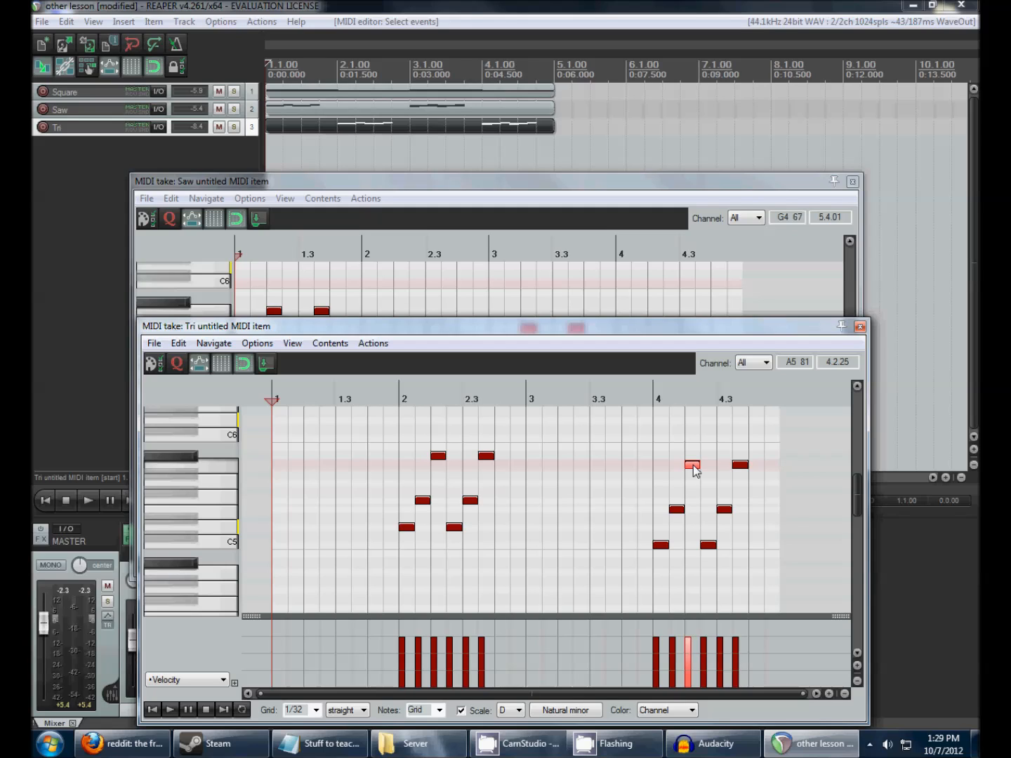
left_click_drag(621, 483, 797, 575)
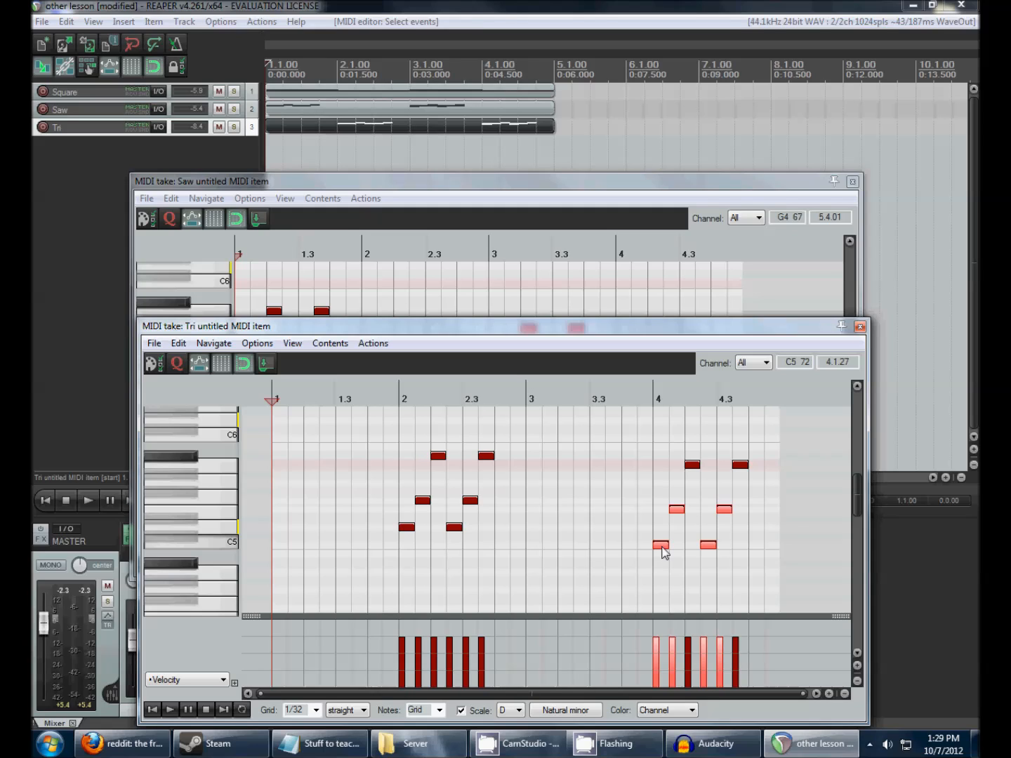
key("space")
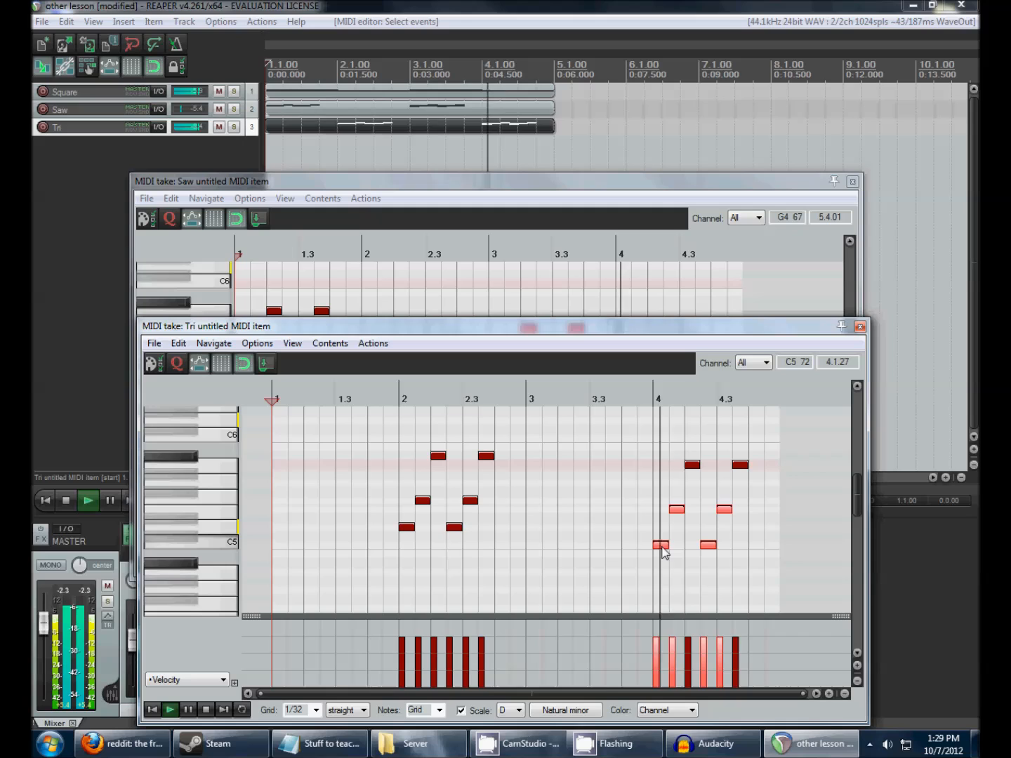
key("space")
key("space")
key("space")
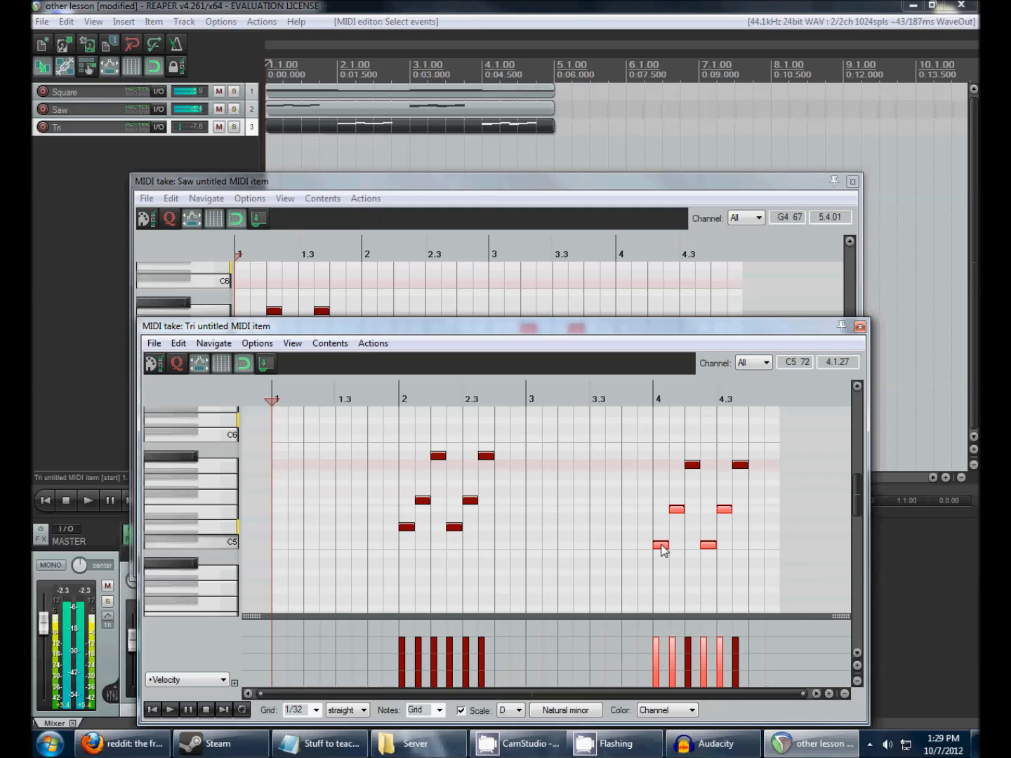
Close the Tri and Saw MIDI editors and save the project
key("Escape")
key("Escape")
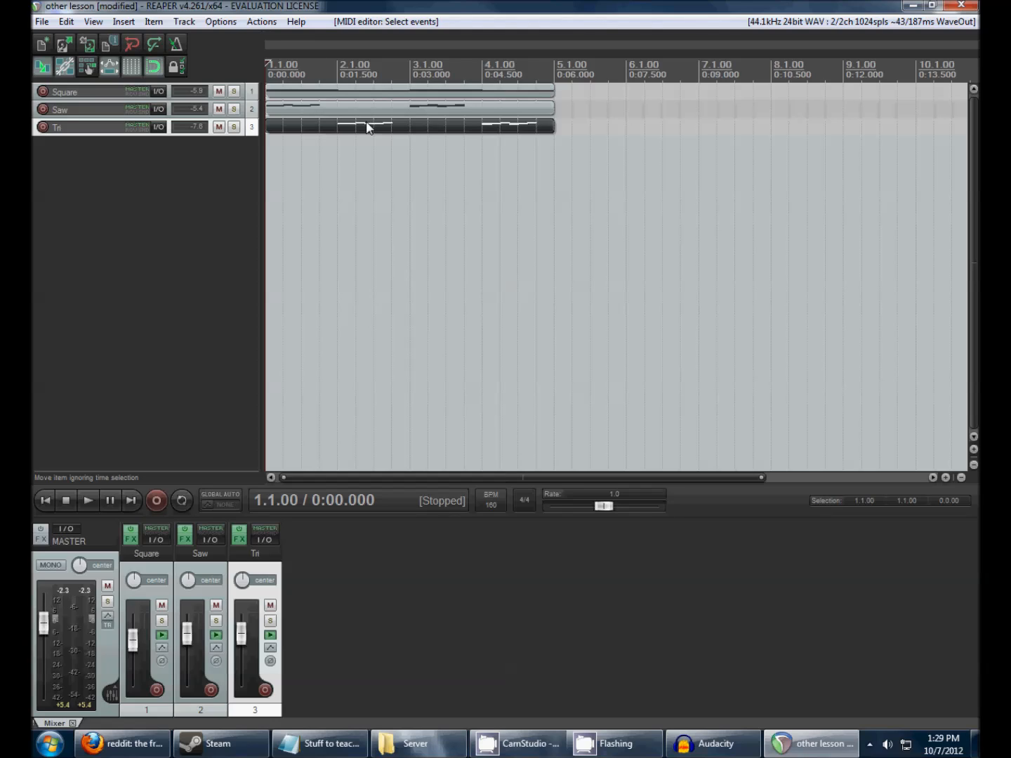
scroll(367, 127, "up", 2)
key("ctrl+s")
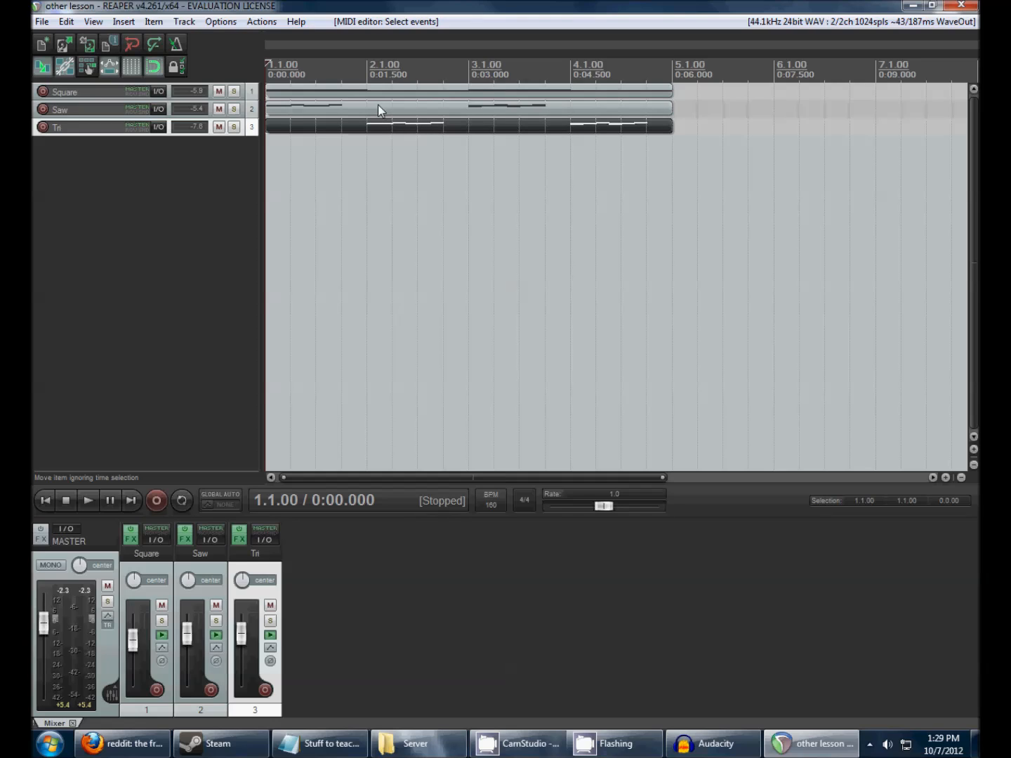
Pan the Saw track 20% left and the Tri track 20% right
left_click(377, 116)
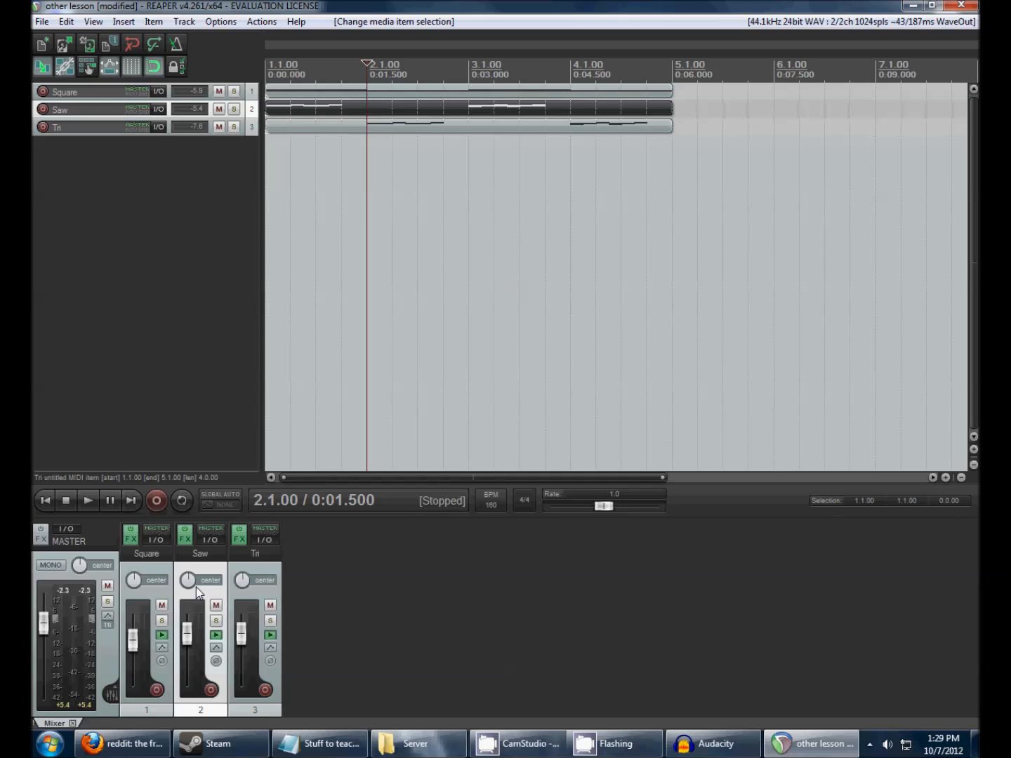
scroll(191, 587, "down", 5)
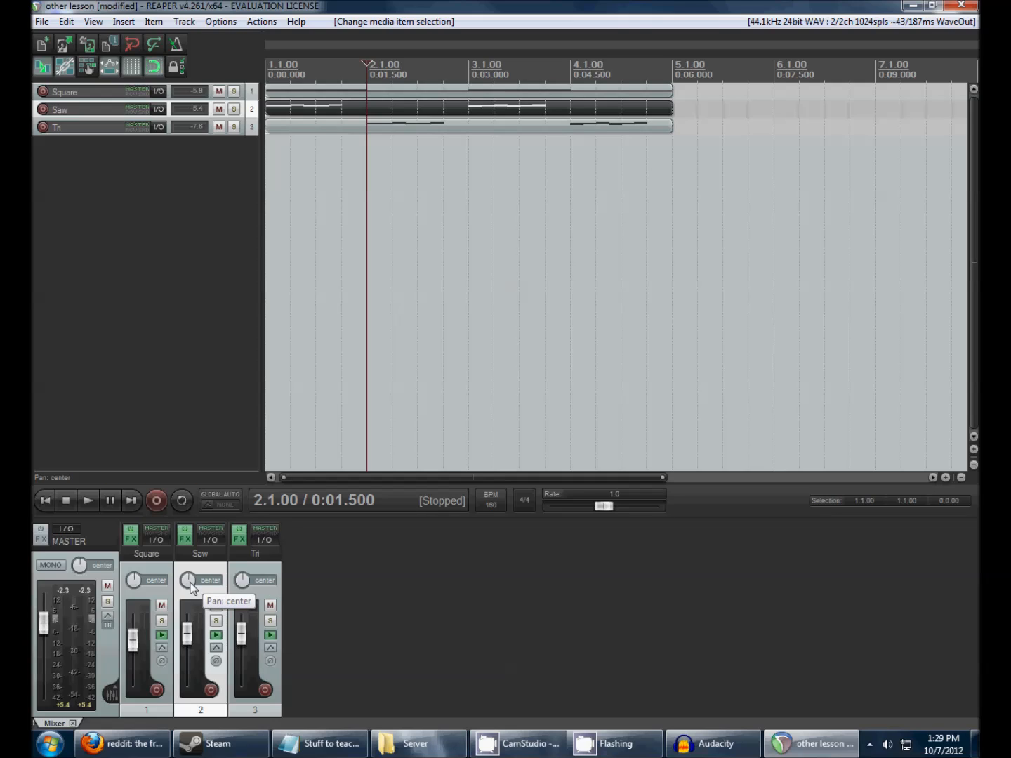
scroll(191, 587, "down", 2)
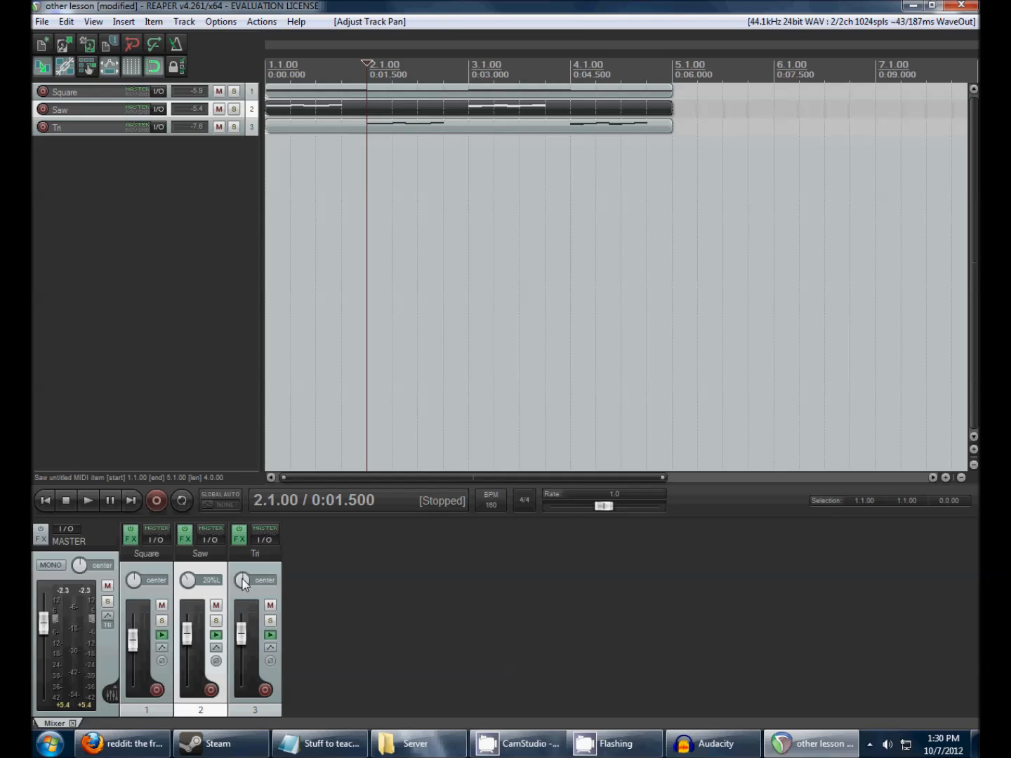
scroll(243, 584, "up", 7)
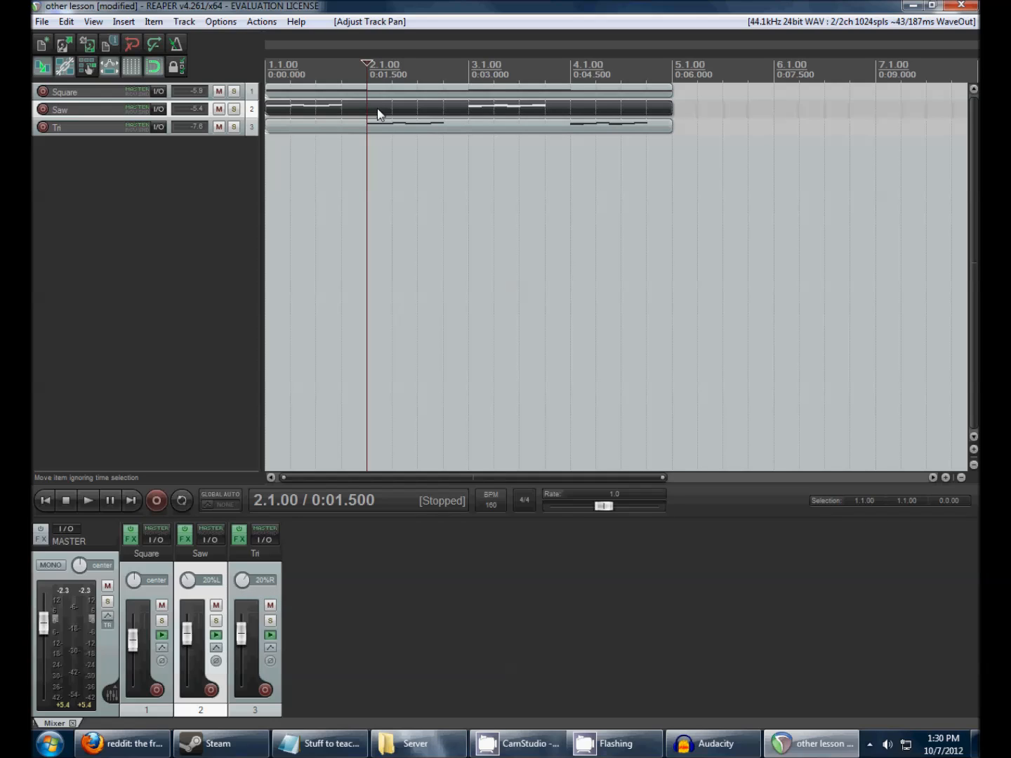
Play the project from the start to hear the panning, stop playback and save the project
key("Home")
key("space")
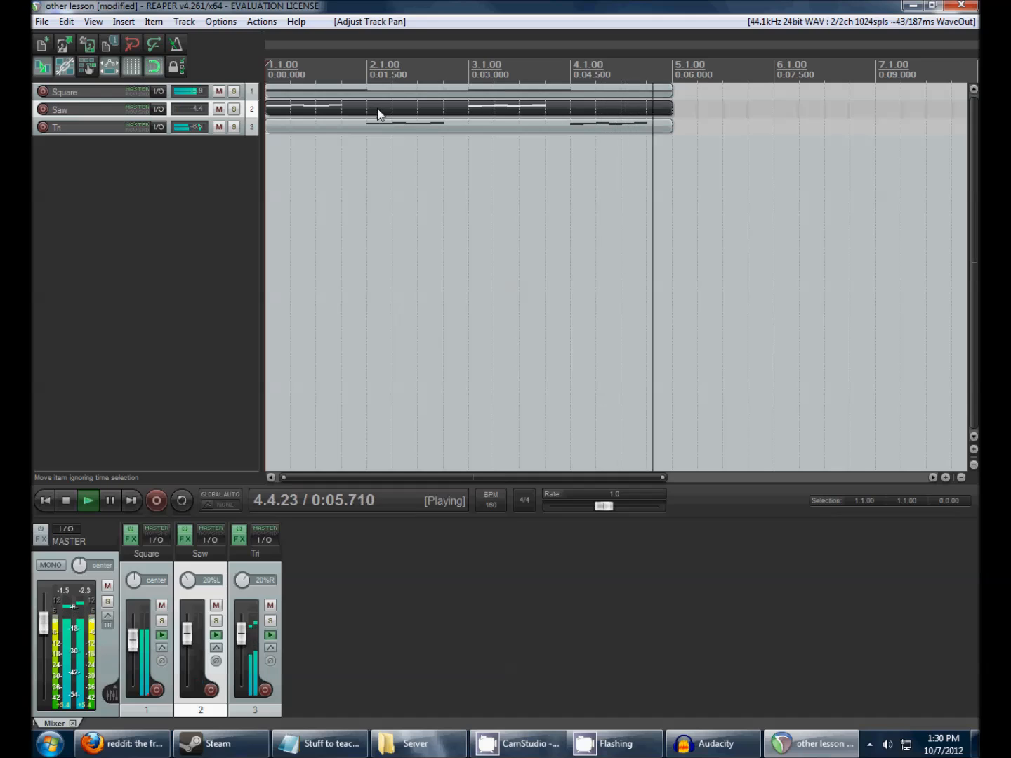
key("space")
key("ctrl+s")
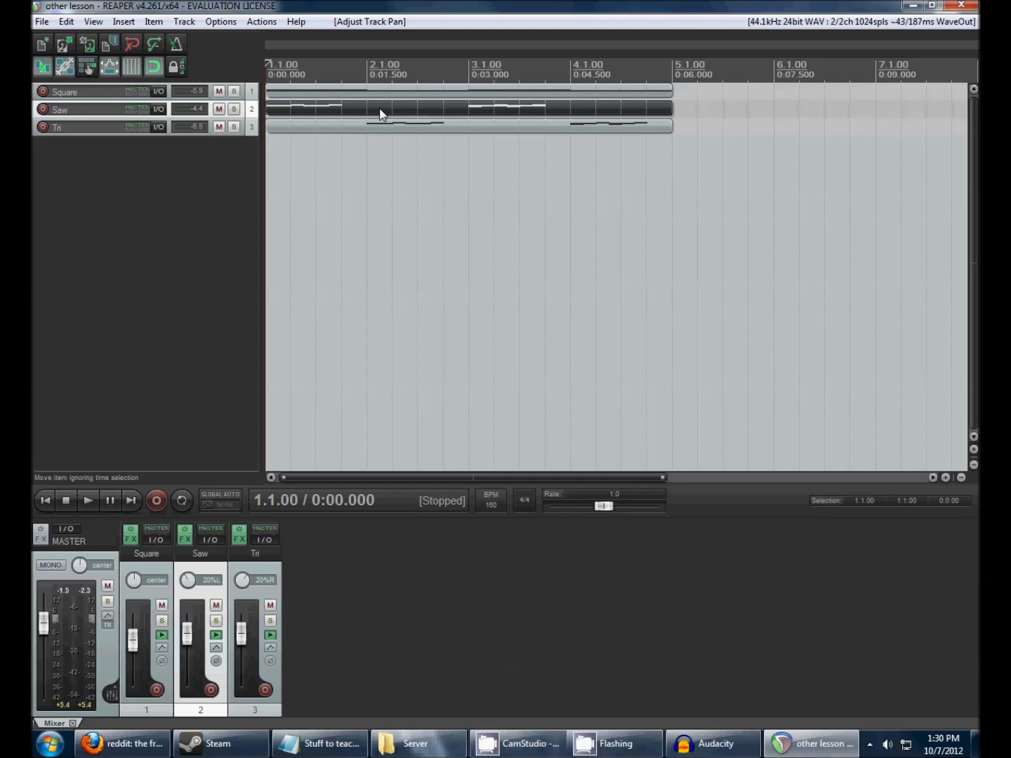
Insert four A#4 notes in bar 2 of the Saw item, one on each beat
double_click(382, 114)
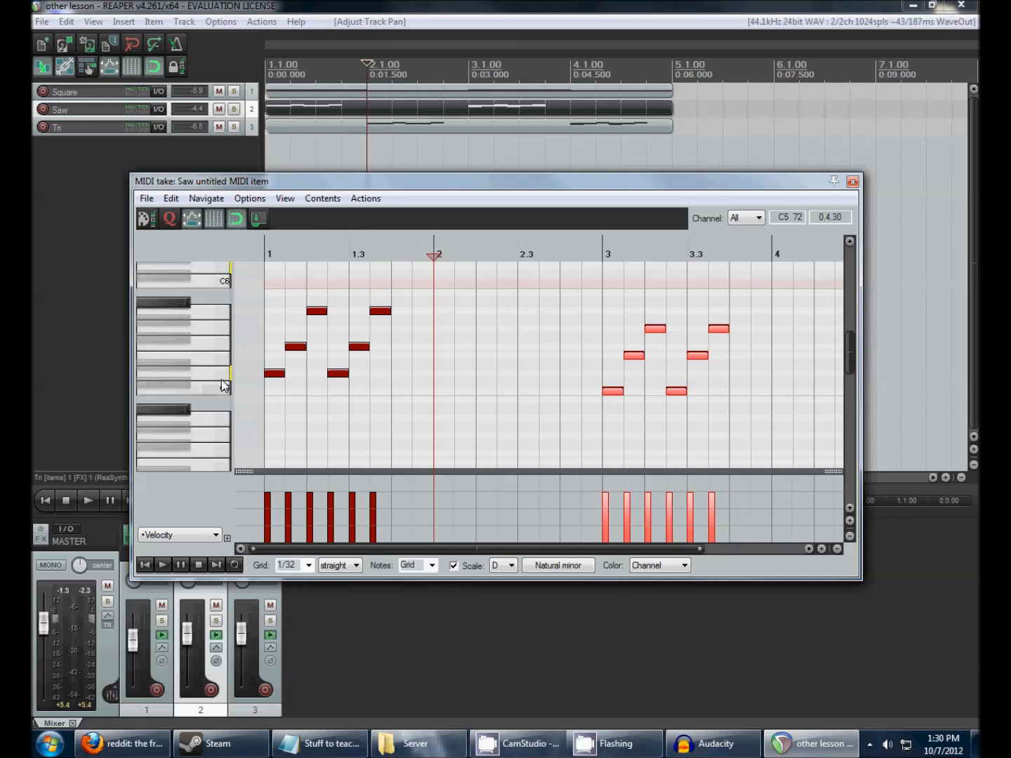
left_click(436, 409)
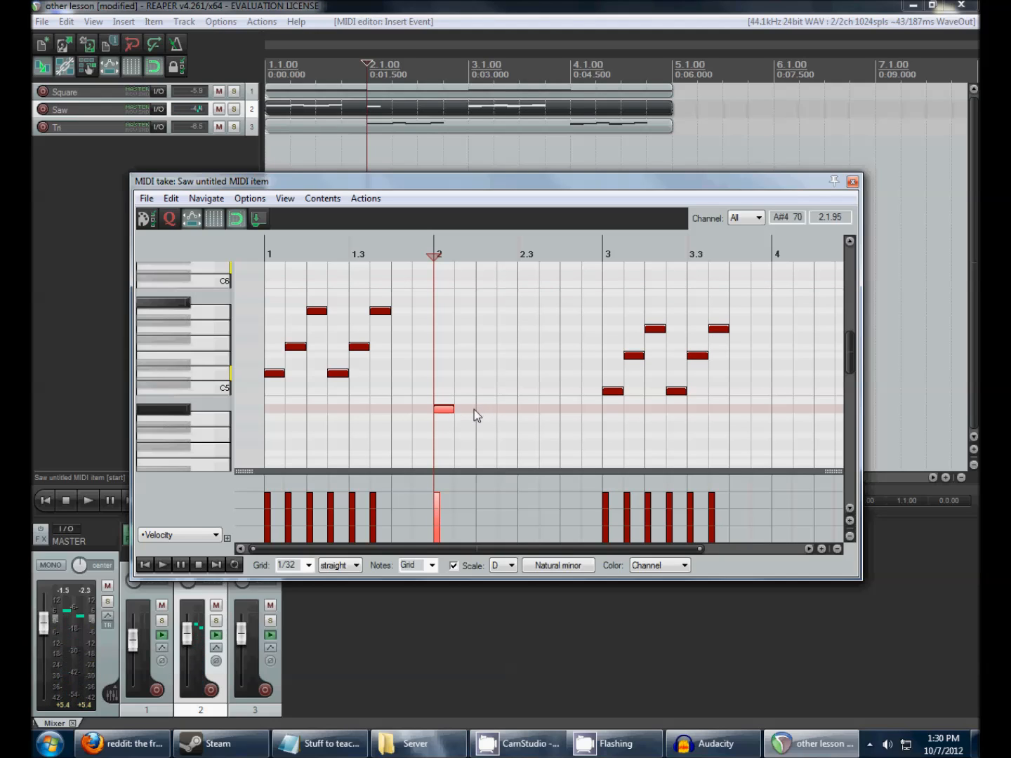
left_click(480, 410)
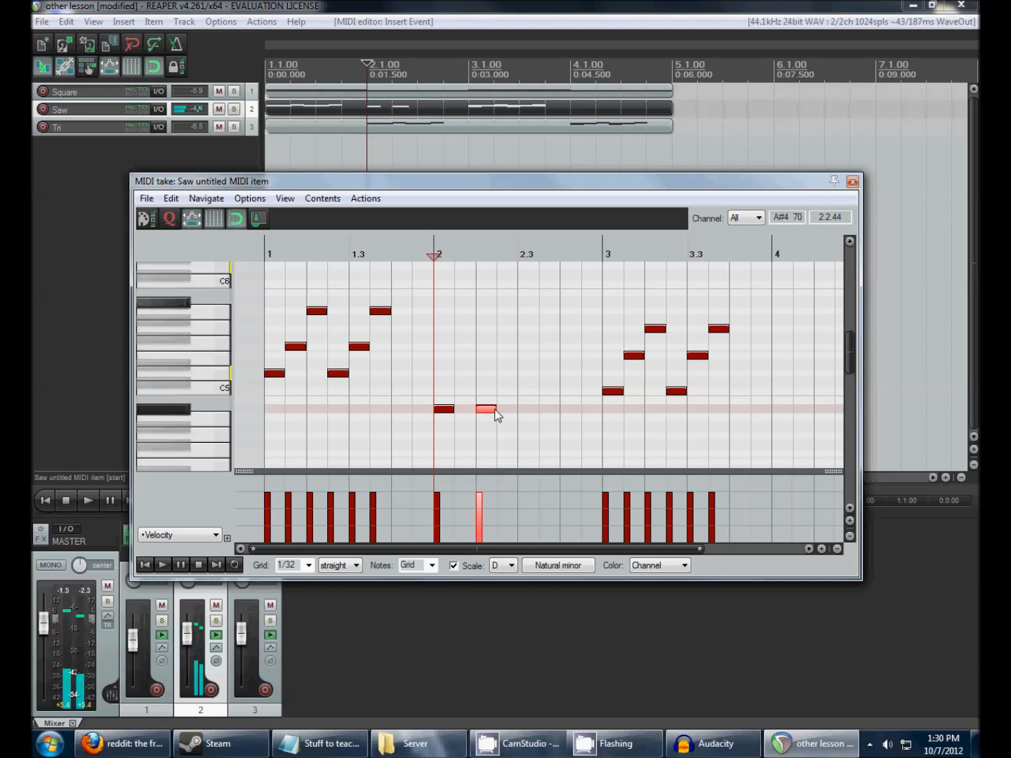
left_click(521, 410)
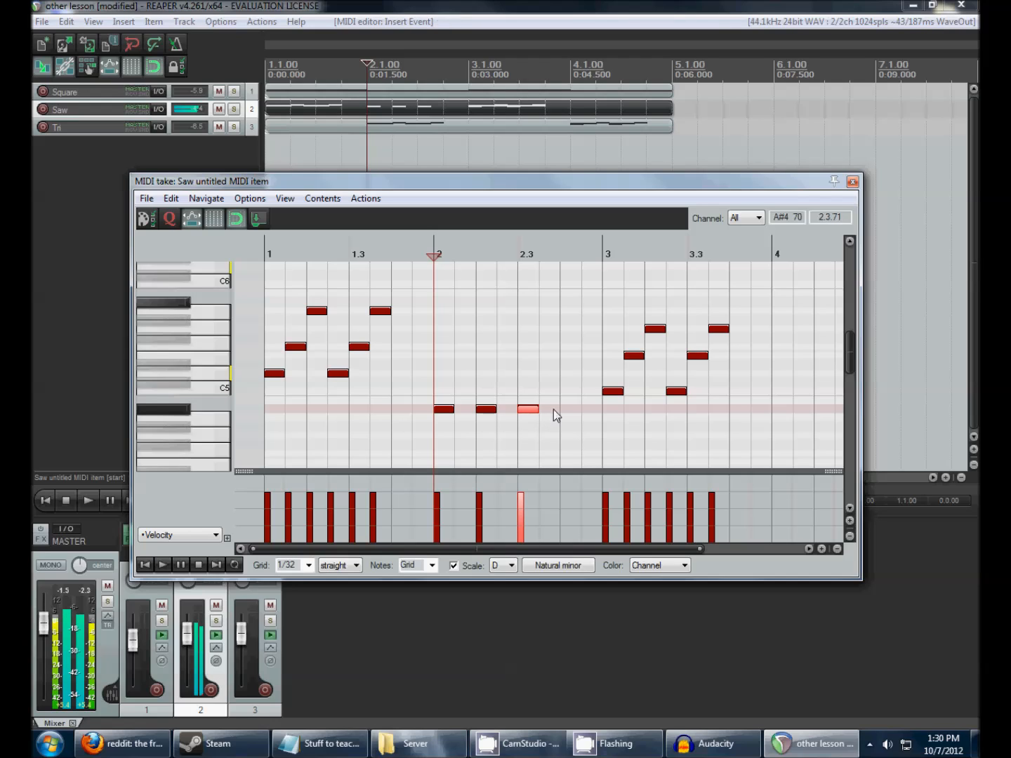
left_click(567, 408)
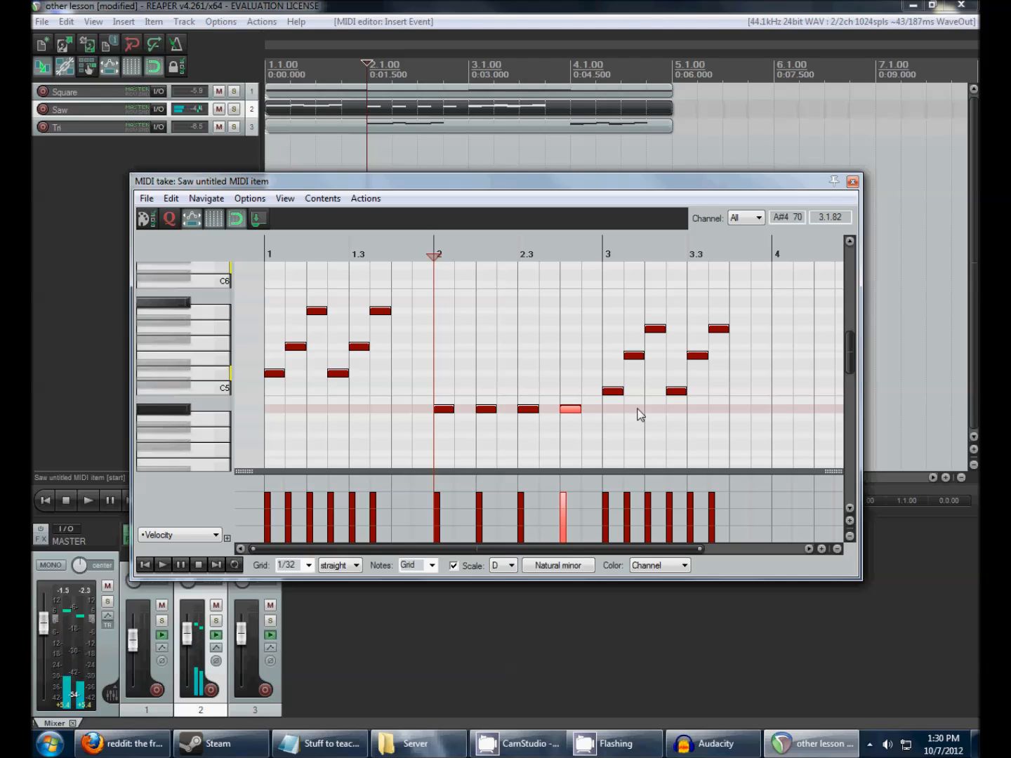
Move the four new Saw bar 2 notes down an octave to A#3 and lower their velocities
left_click_drag(425, 389, 578, 447)
scroll(234, 344, "down", 5)
scroll(234, 407, "down", 2)
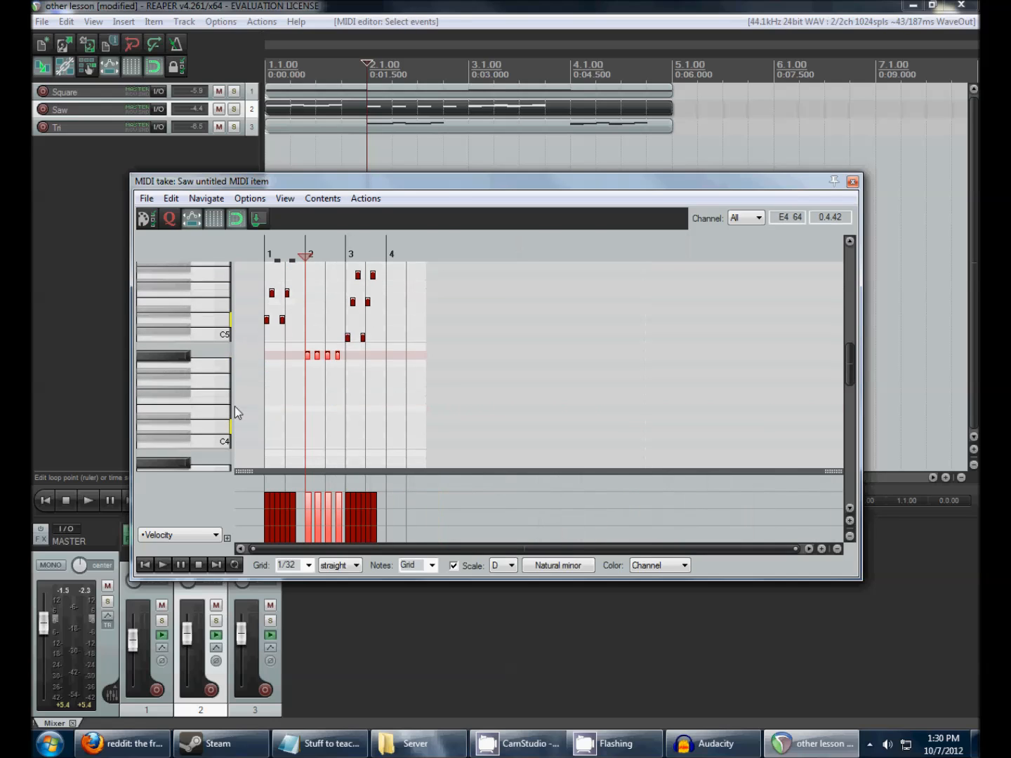
scroll(235, 407, "up", 3)
left_click_drag(442, 364, 445, 464)
scroll(238, 422, "down", 5)
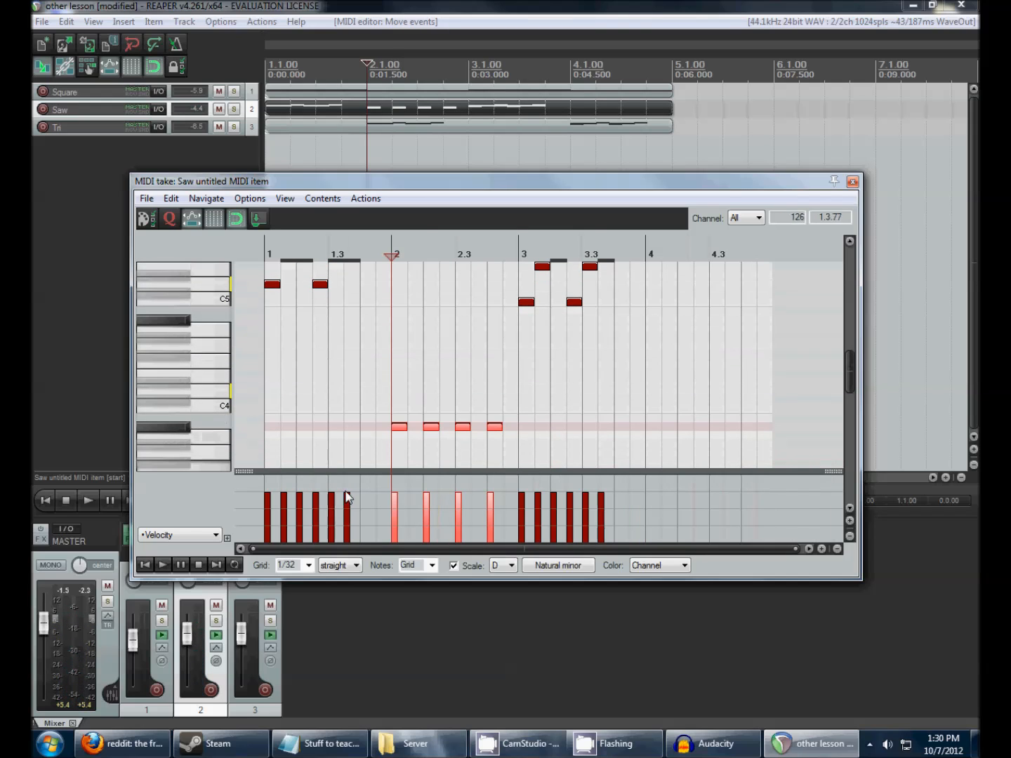
left_click_drag(407, 525, 395, 537)
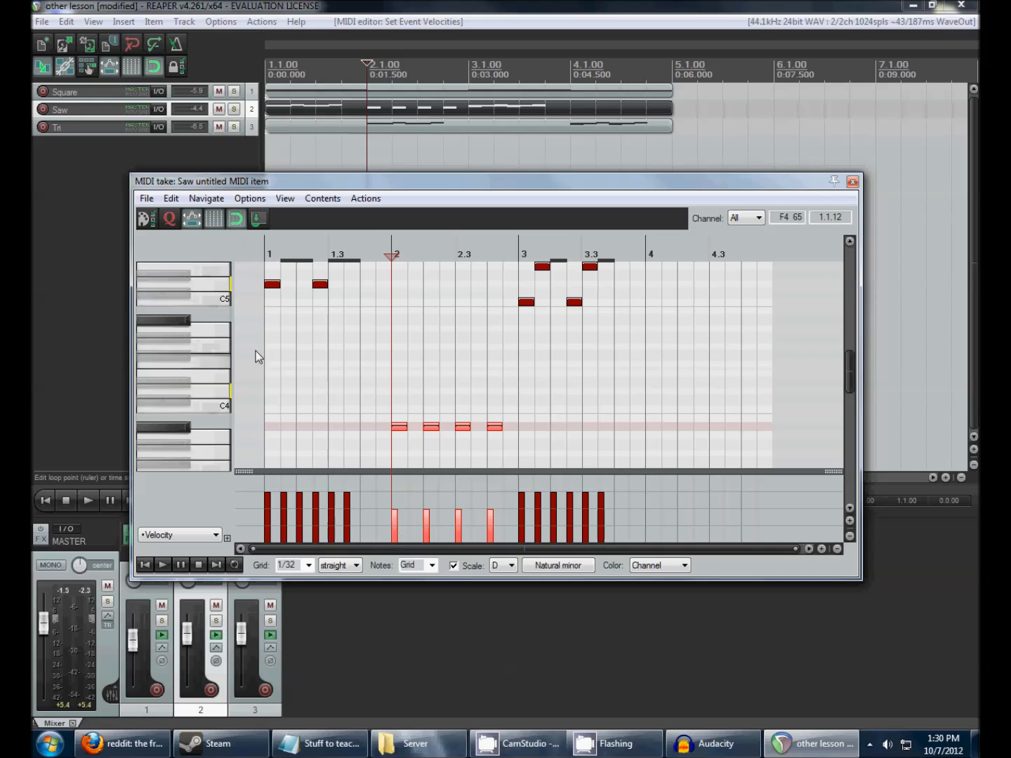
Copy the four A#3 notes from Saw bar 2 into Tri bar 1 and raise the copies to D4
left_click(359, 126)
double_click(359, 127)
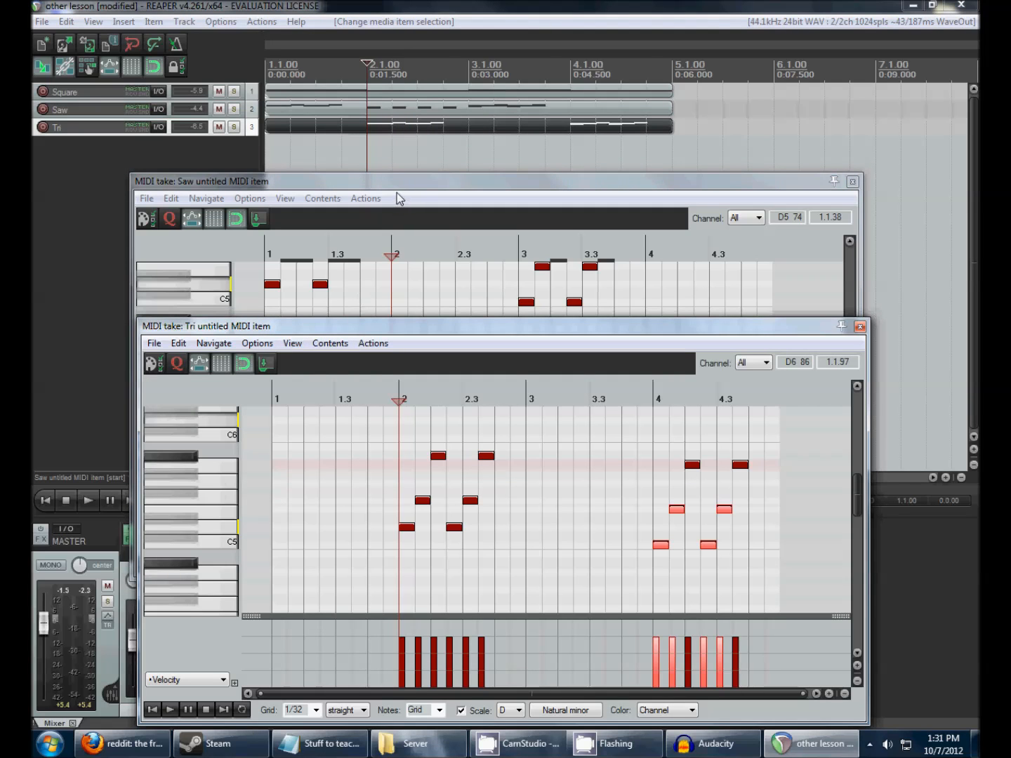
left_click_drag(396, 181, 386, 78)
left_click_drag(372, 260, 560, 354)
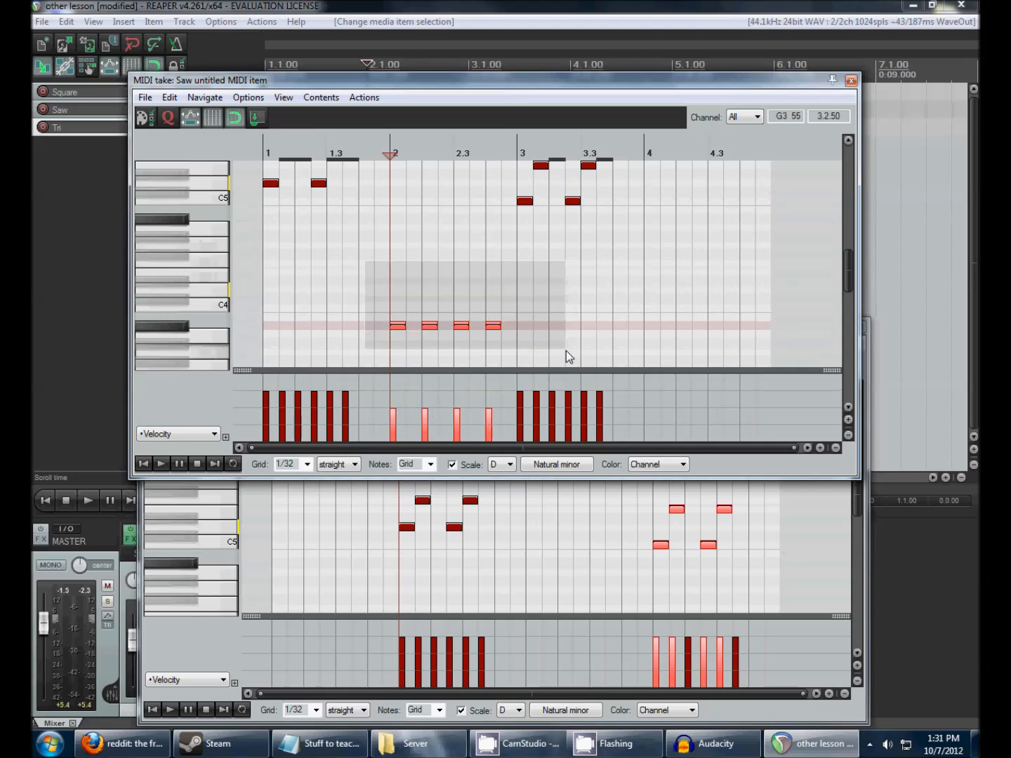
key("ctrl+c")
left_click(273, 537)
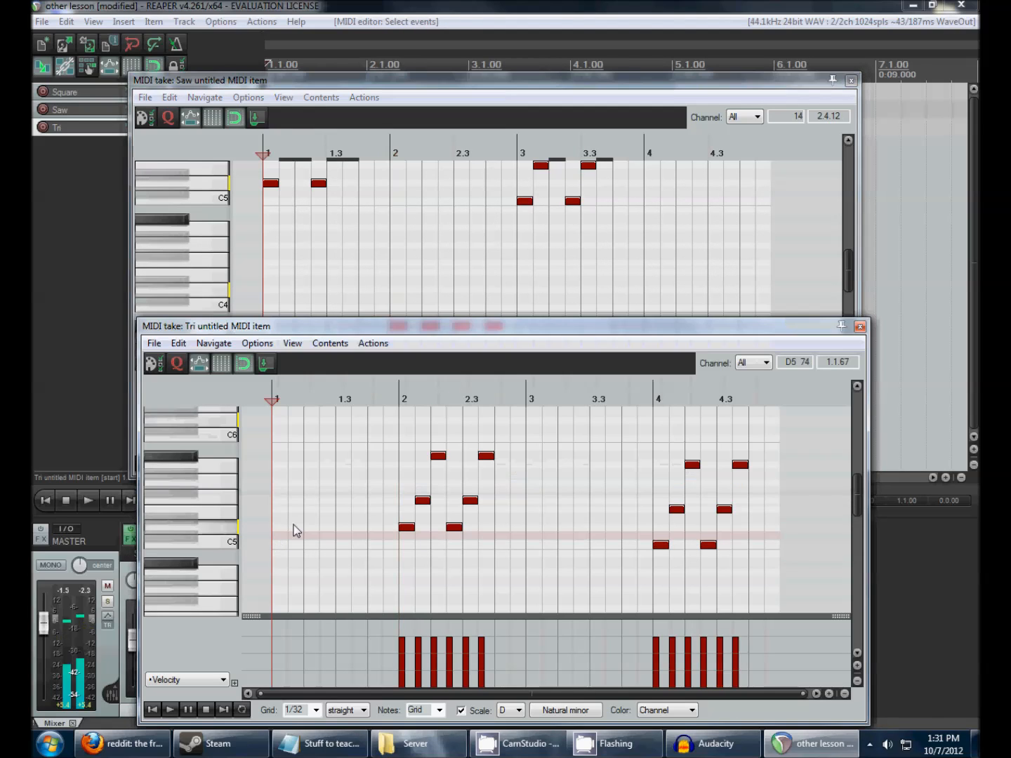
key("ctrl+v")
scroll(200, 528, "down", 5)
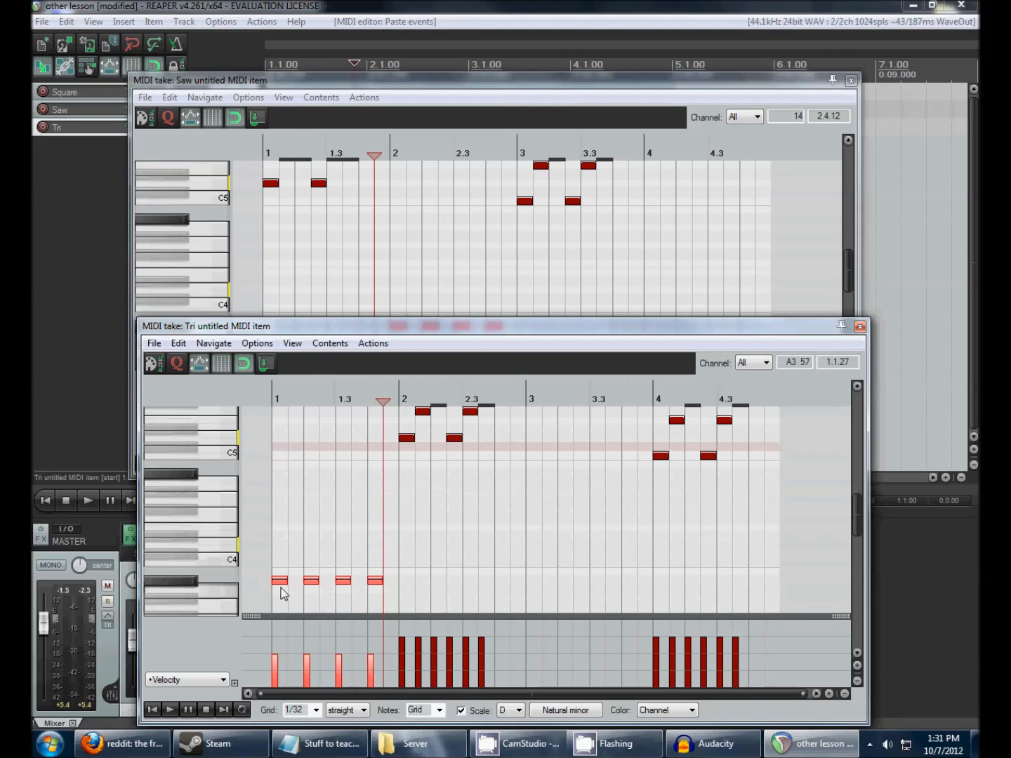
left_click_drag(281, 590, 296, 549)
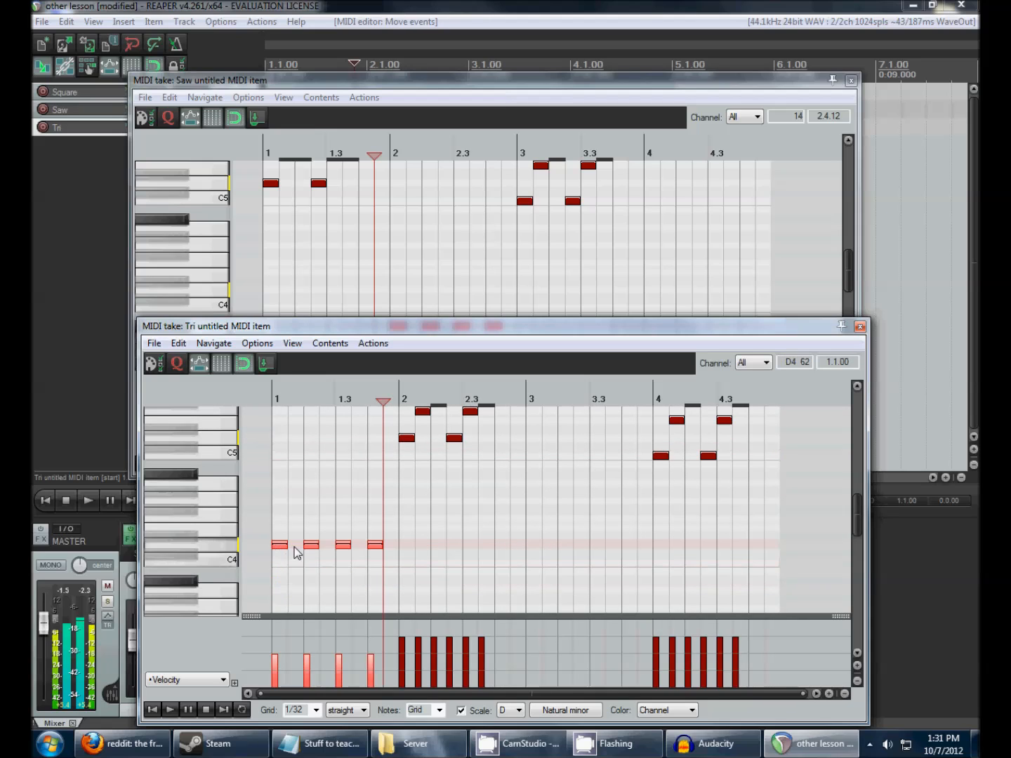
Paste the four-note pulse into Tri bar 3 and raise it to C4
left_click(523, 550)
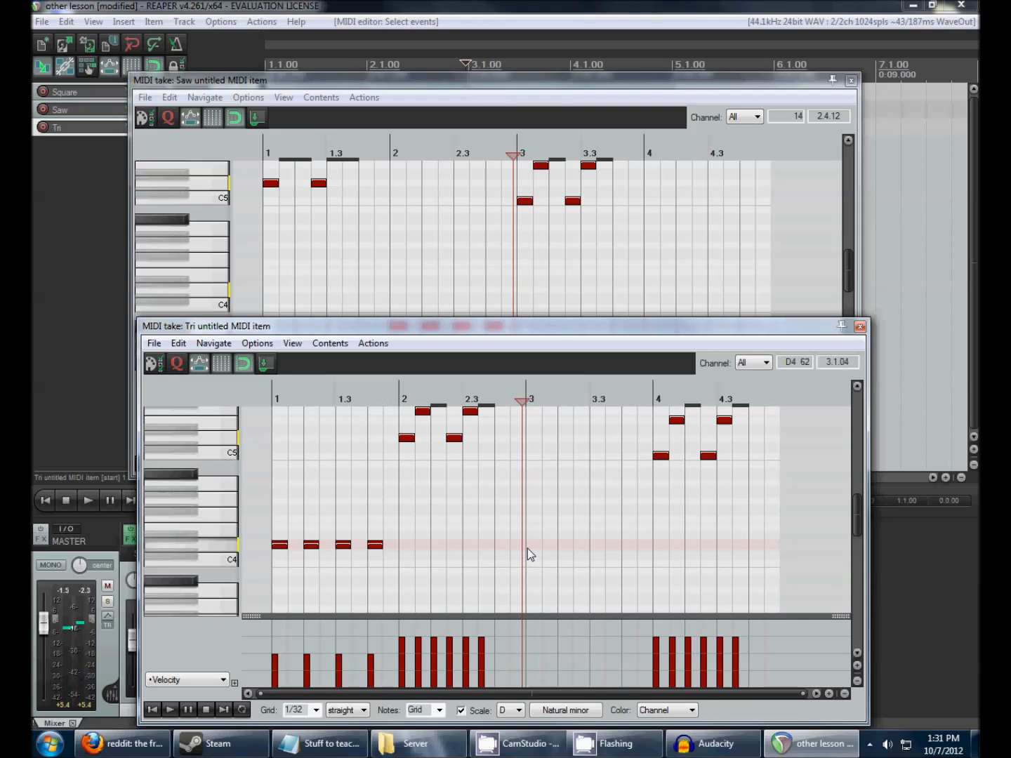
key("ctrl+v")
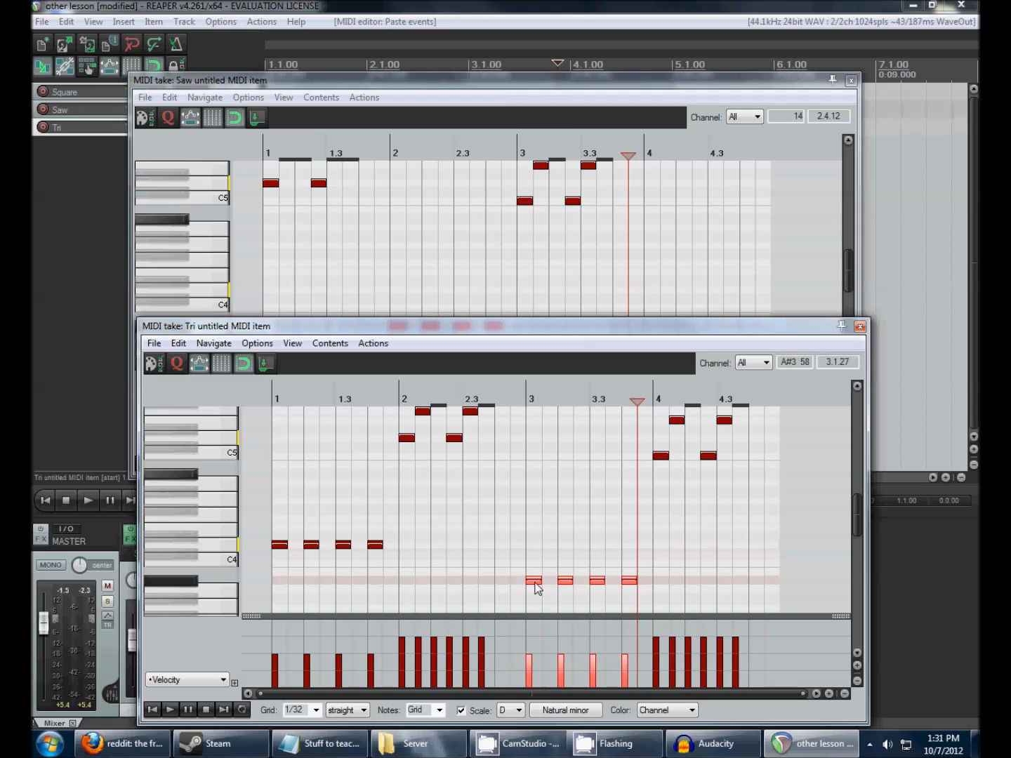
left_click_drag(535, 587, 533, 564)
Paste the four-note pulse into Saw bar 4, lower it to A3 and play the project
left_click(641, 219)
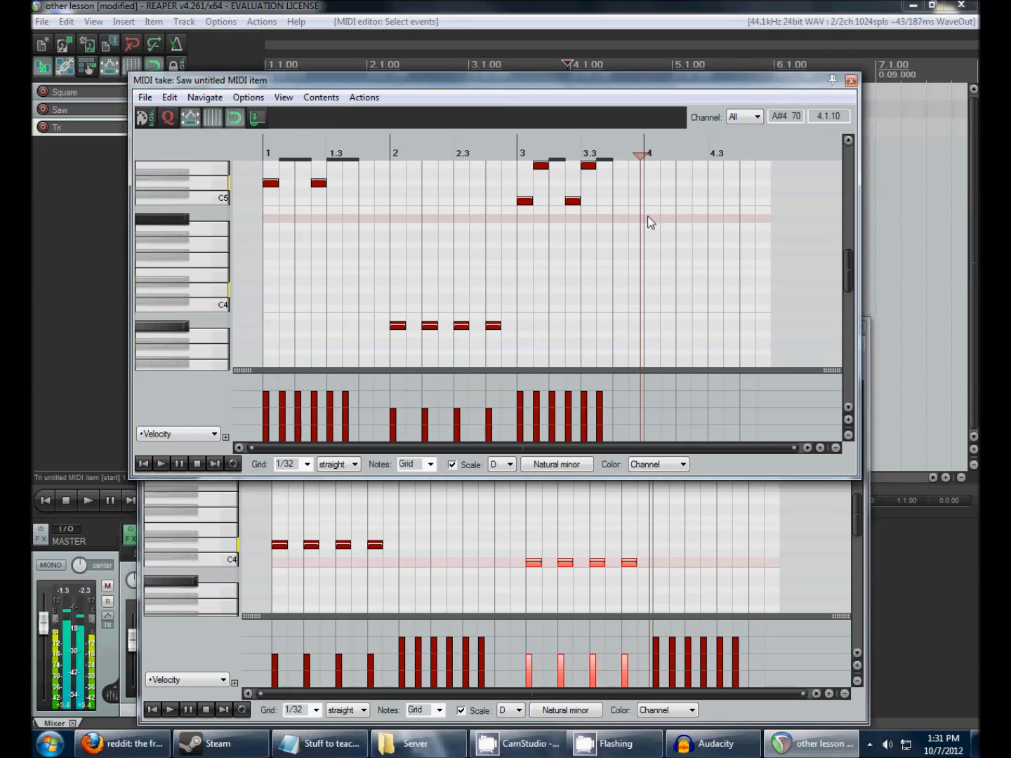
key("ctrl+v")
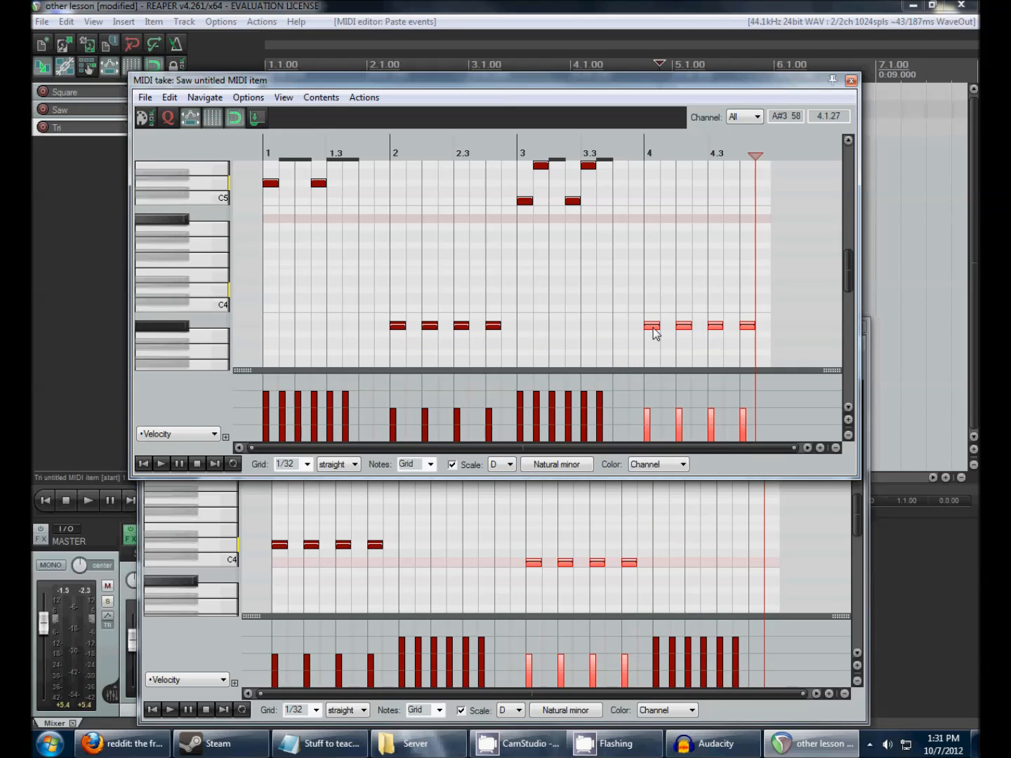
left_click_drag(653, 327, 654, 338)
key("space")
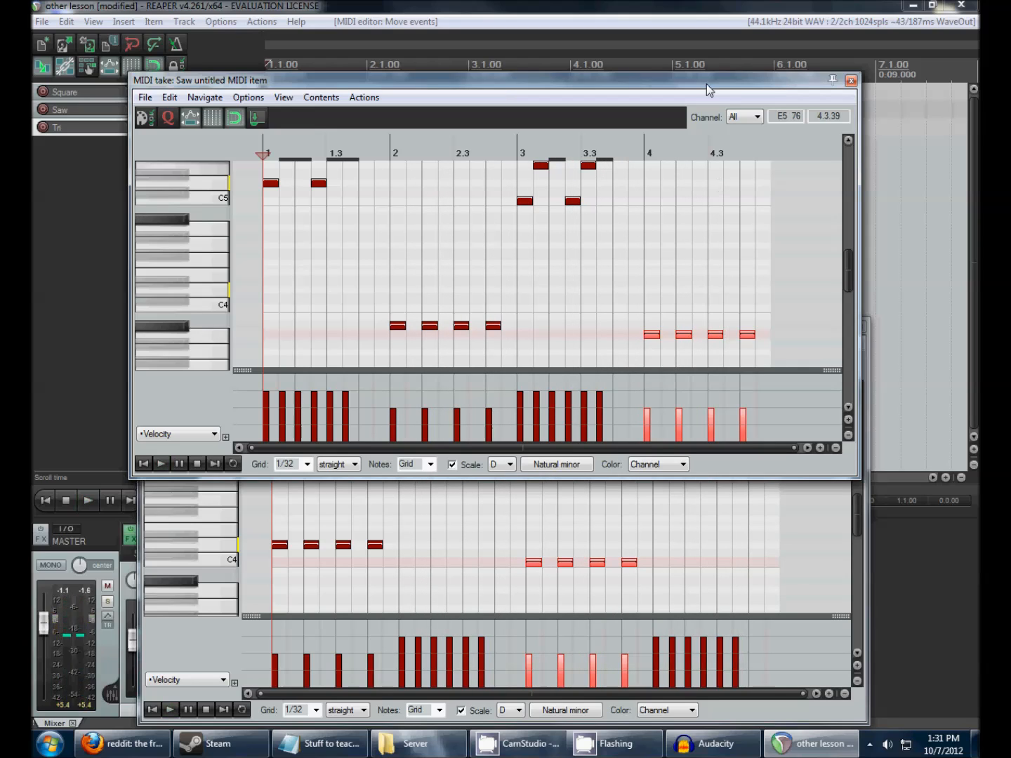
Close the Saw and Tri MIDI editors and save the project
key("Escape")
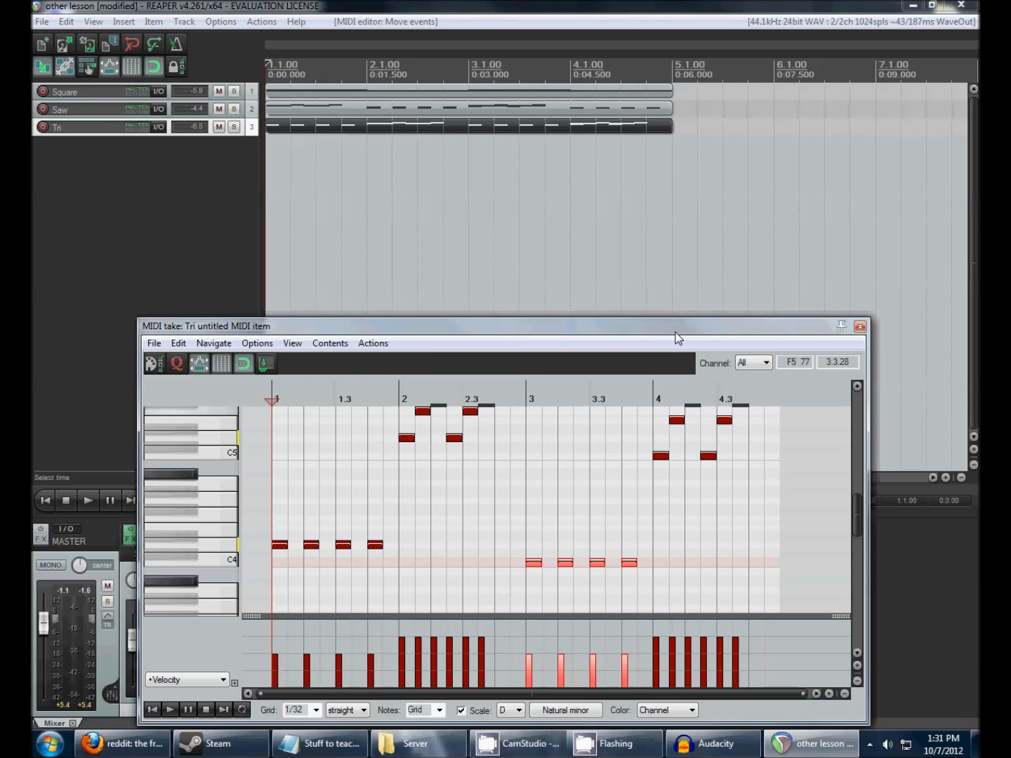
key("Escape")
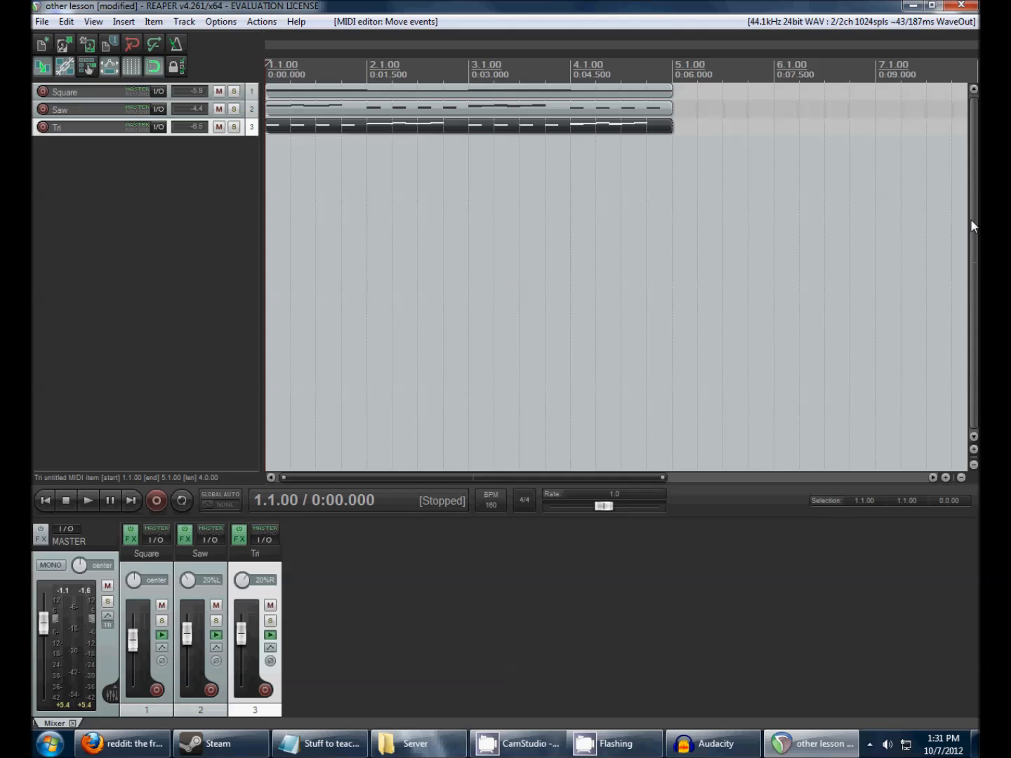
left_click(600, 127)
scroll(465, 126, "down", 3)
key("ctrl+s")
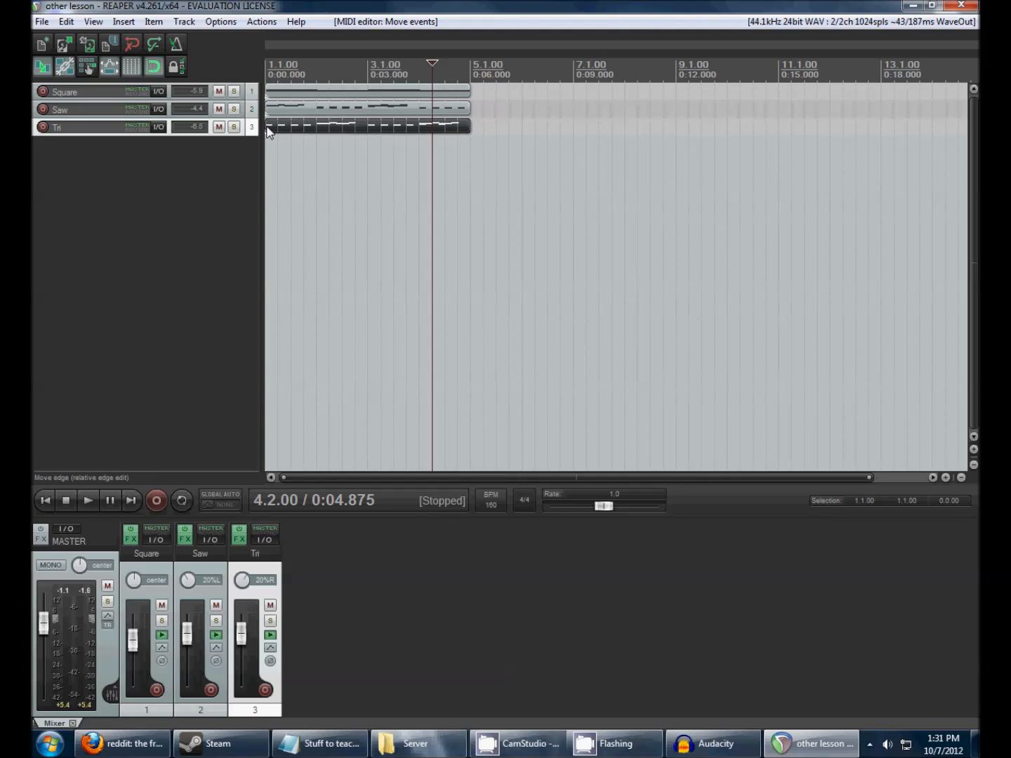
Return the edit cursor to the project start and pan the Tri track 50% right
left_click(267, 132)
scroll(267, 132, "up", 3)
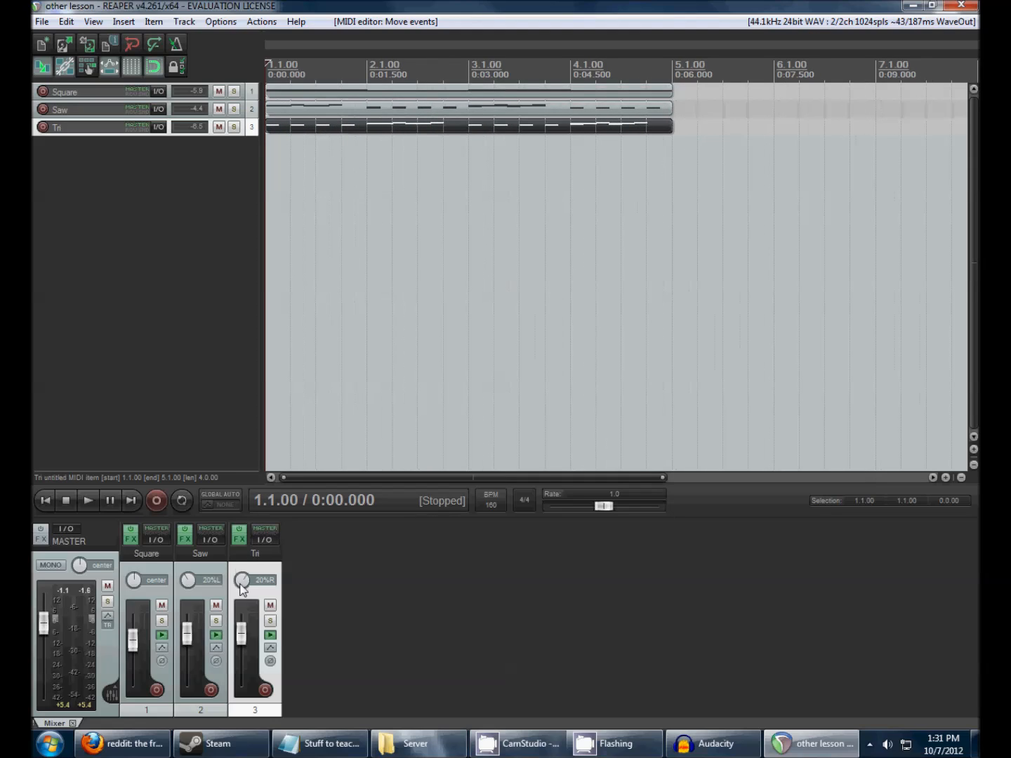
left_click_drag(242, 585, 243, 583)
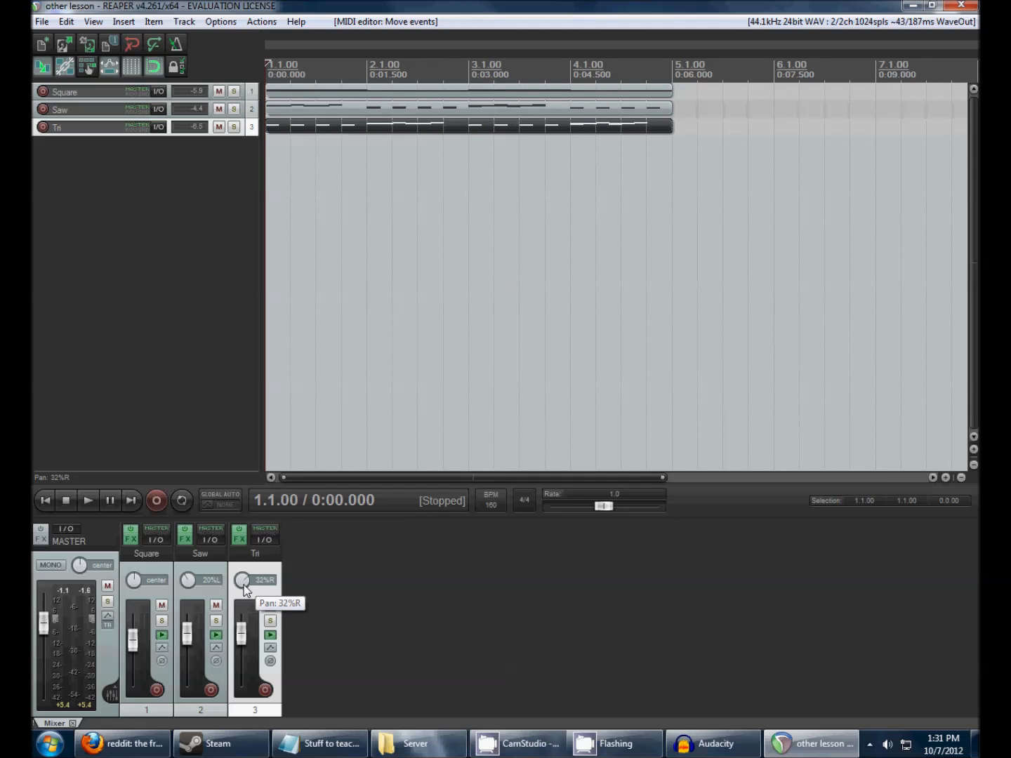
scroll(243, 584, "up", 4)
scroll(242, 584, "down", 4)
scroll(243, 588, "up", 5)
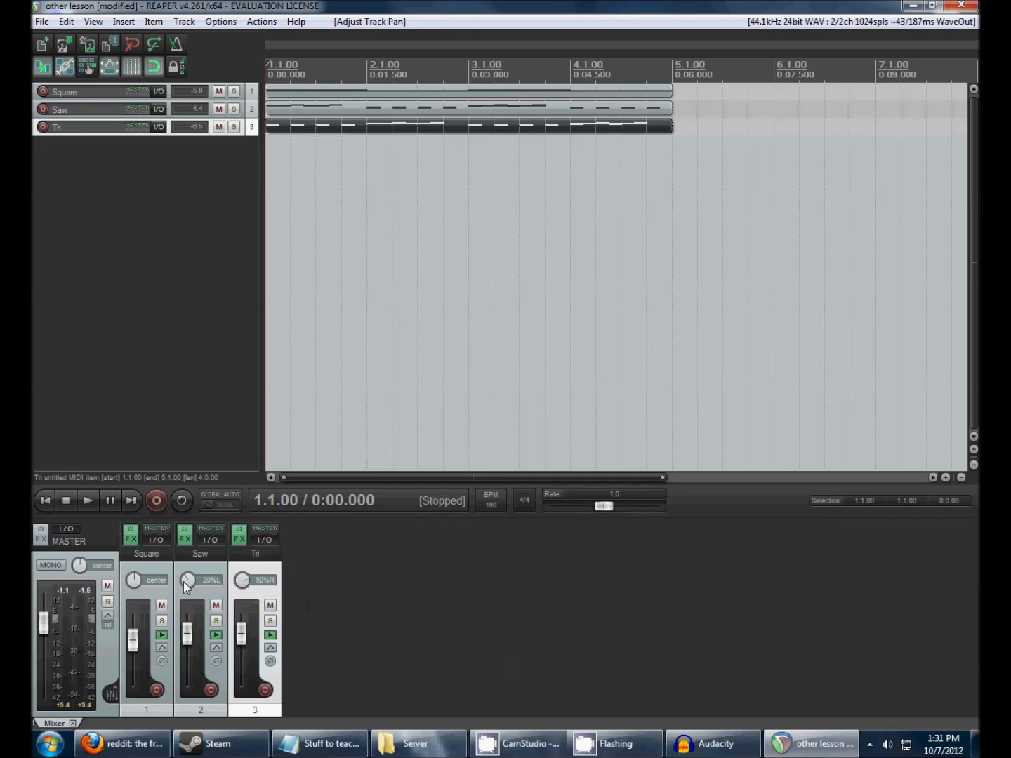
Pan the Saw track 52% left
scroll(184, 585, "down", 3)
scroll(185, 586, "down", 4)
scroll(184, 587, "up", 1)
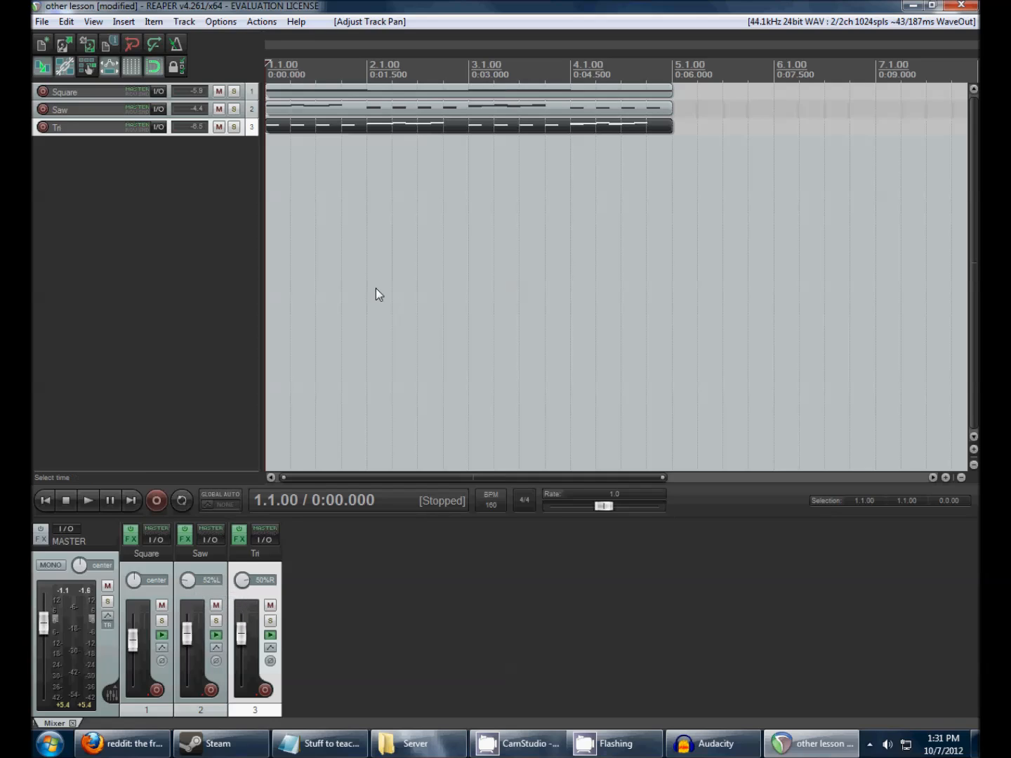
Play the project from the start to hear the wider panning, stop playback and save the project
key("space")
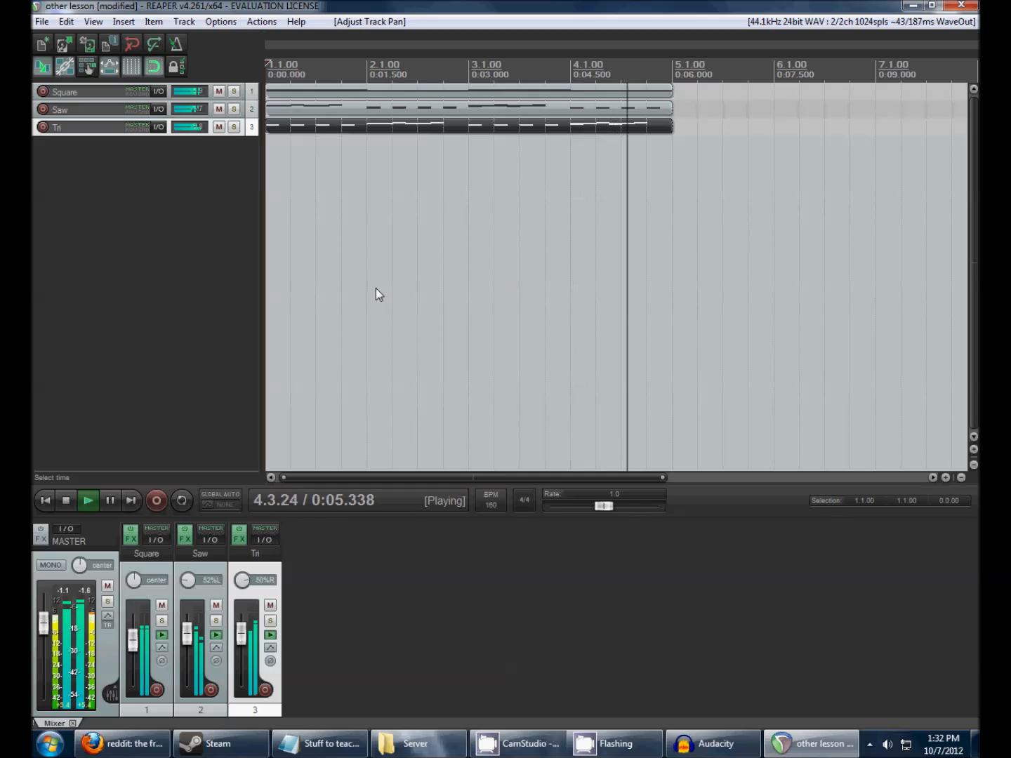
key("space")
key("ctrl+s")
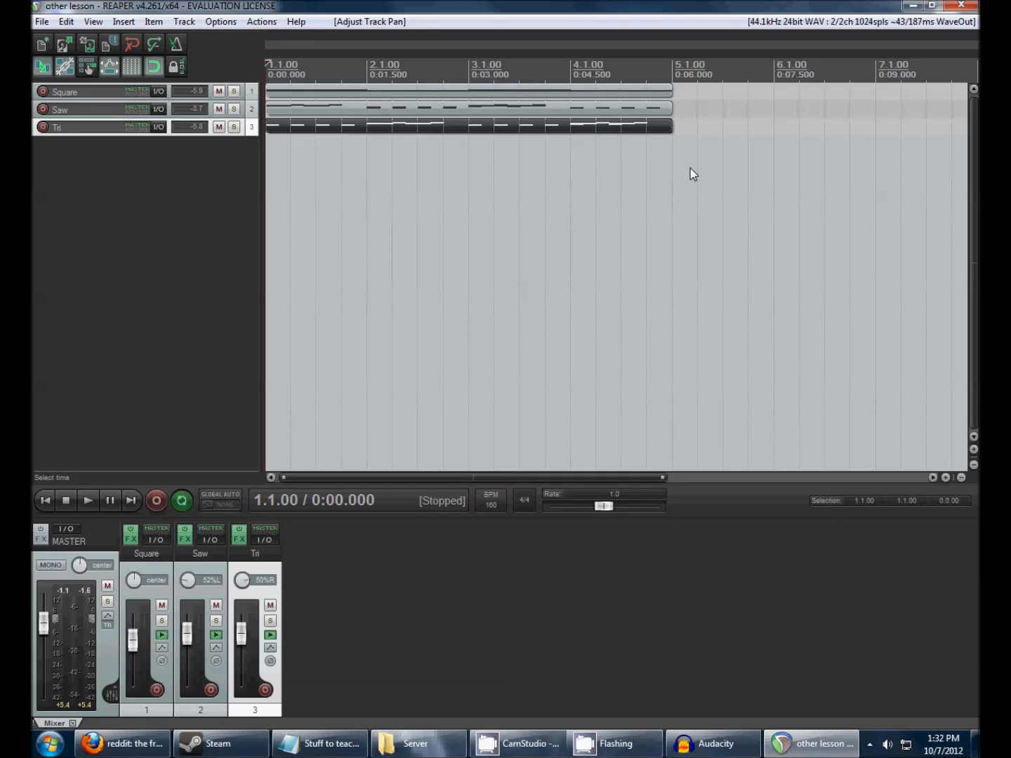
Duplicate the four-bar Square item so the copy starts at bar 5
scroll(690, 168, "down", 3)
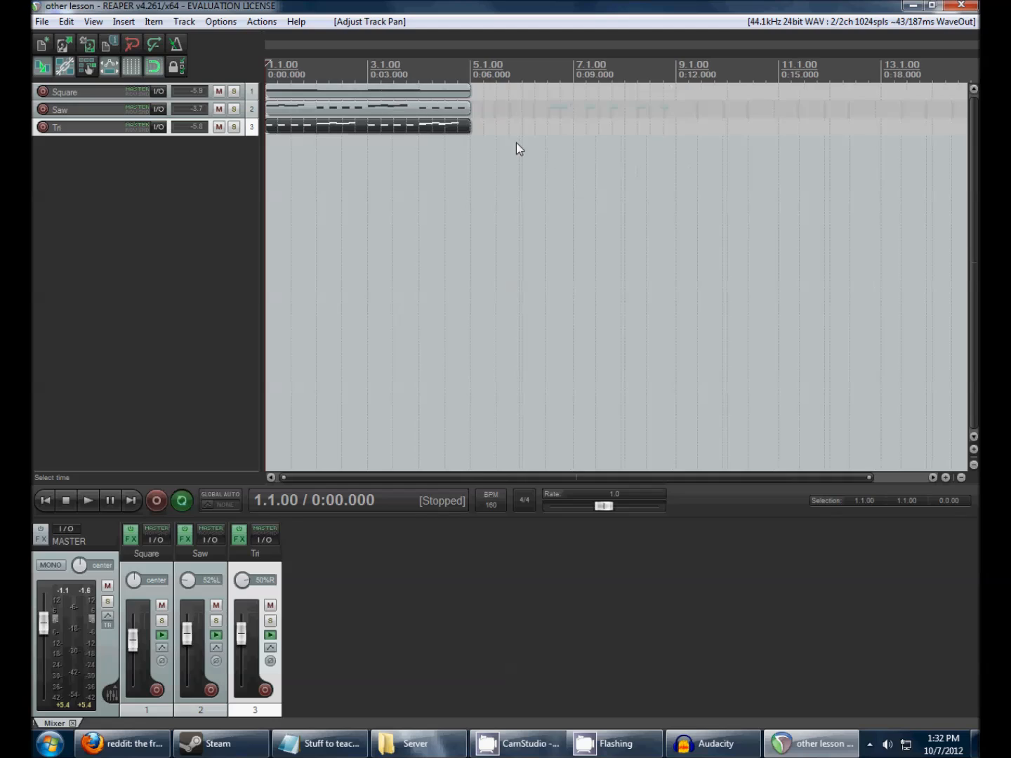
left_click(467, 91)
key("ctrl+v")
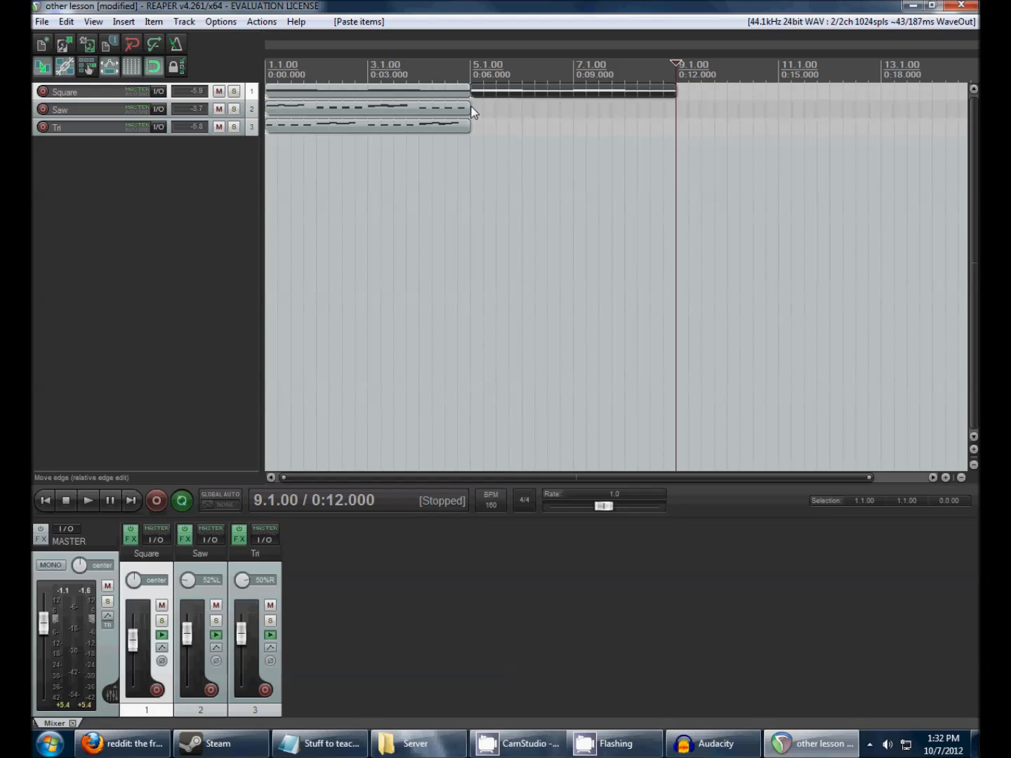
Duplicate the four-bar Saw item so the copy starts at bar 5
left_click(444, 125)
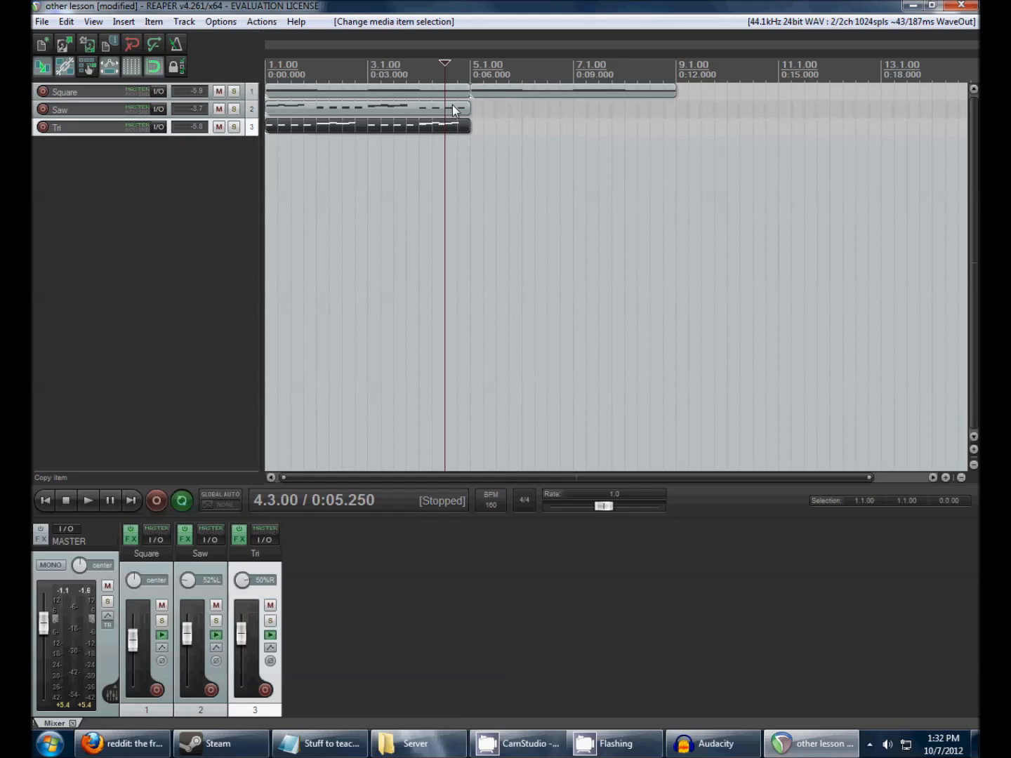
double_click(458, 110)
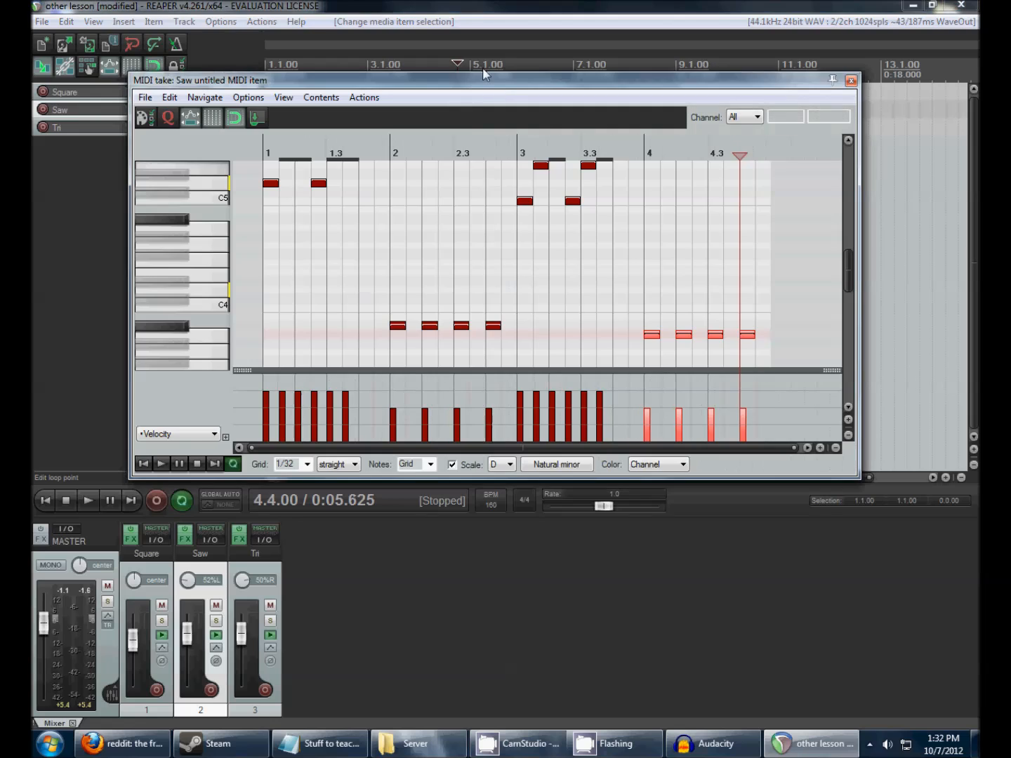
key("Escape")
left_click(473, 112)
key("ctrl+c")
key("ctrl+v")
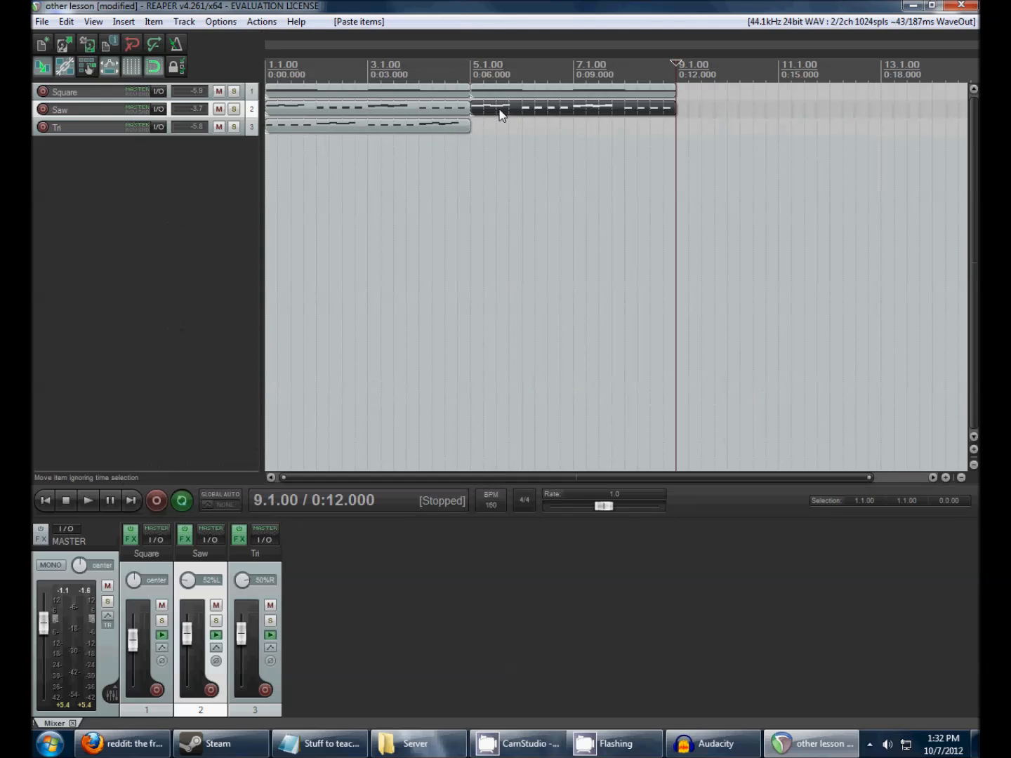
Select the arpeggio notes in bars 2 and 4 of the Tri item, then close its MIDI editor
left_click(455, 129)
double_click(457, 129)
scroll(173, 445, "up", 3)
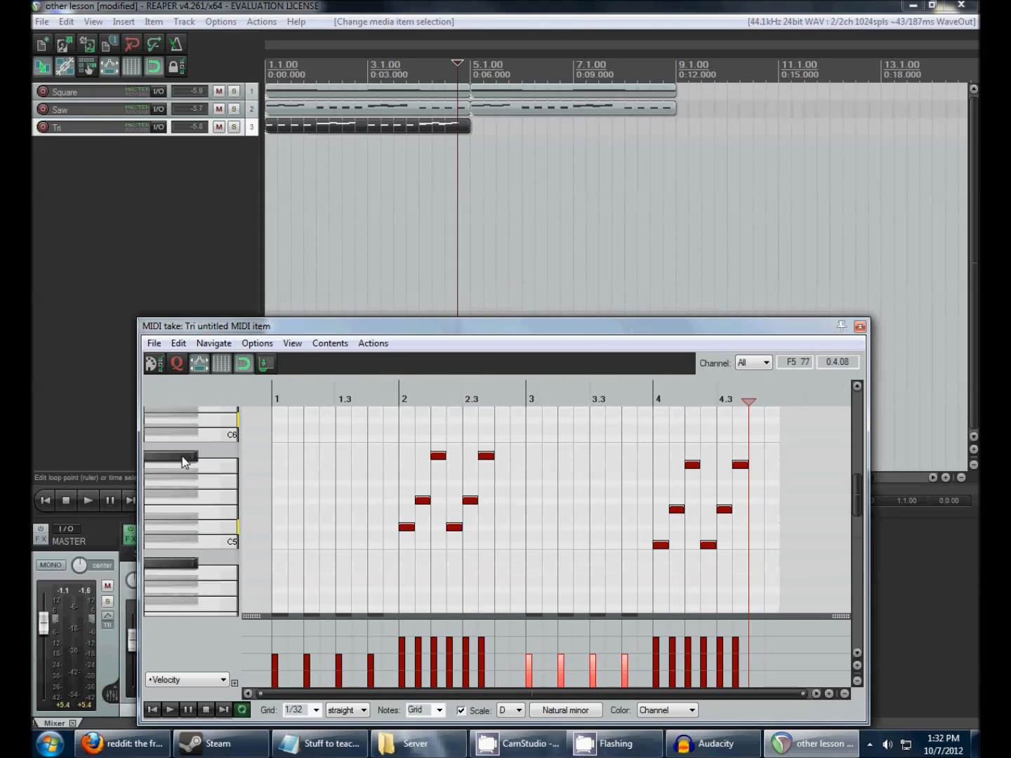
left_click_drag(352, 430, 769, 559)
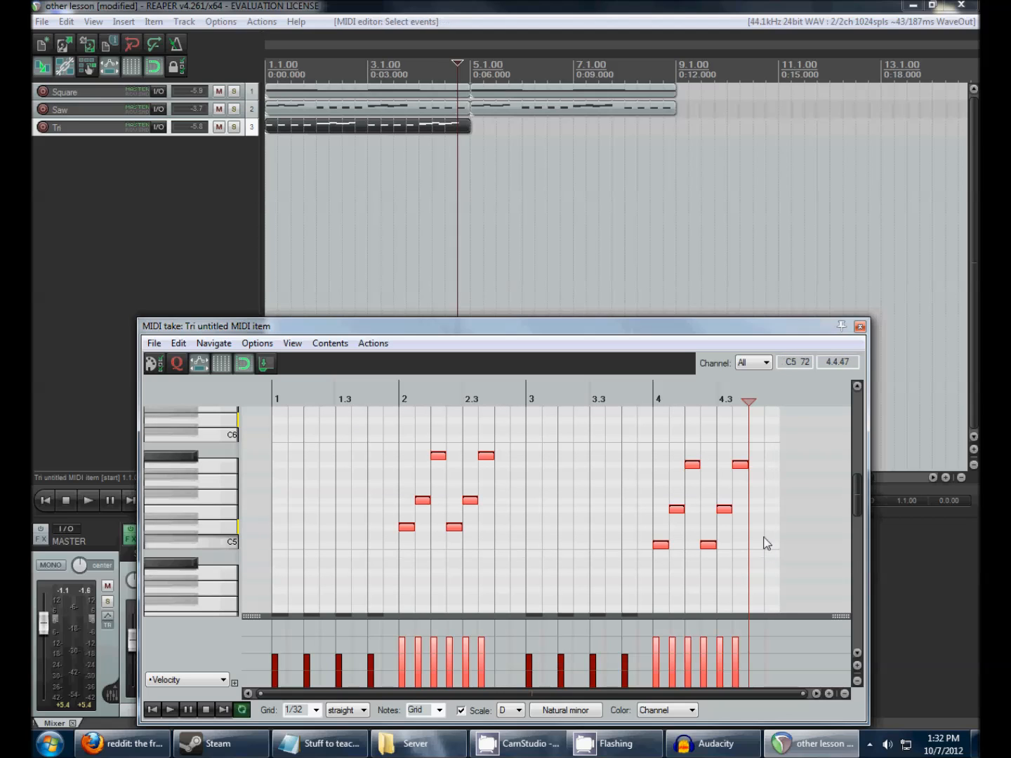
left_click(859, 326)
left_click(601, 108)
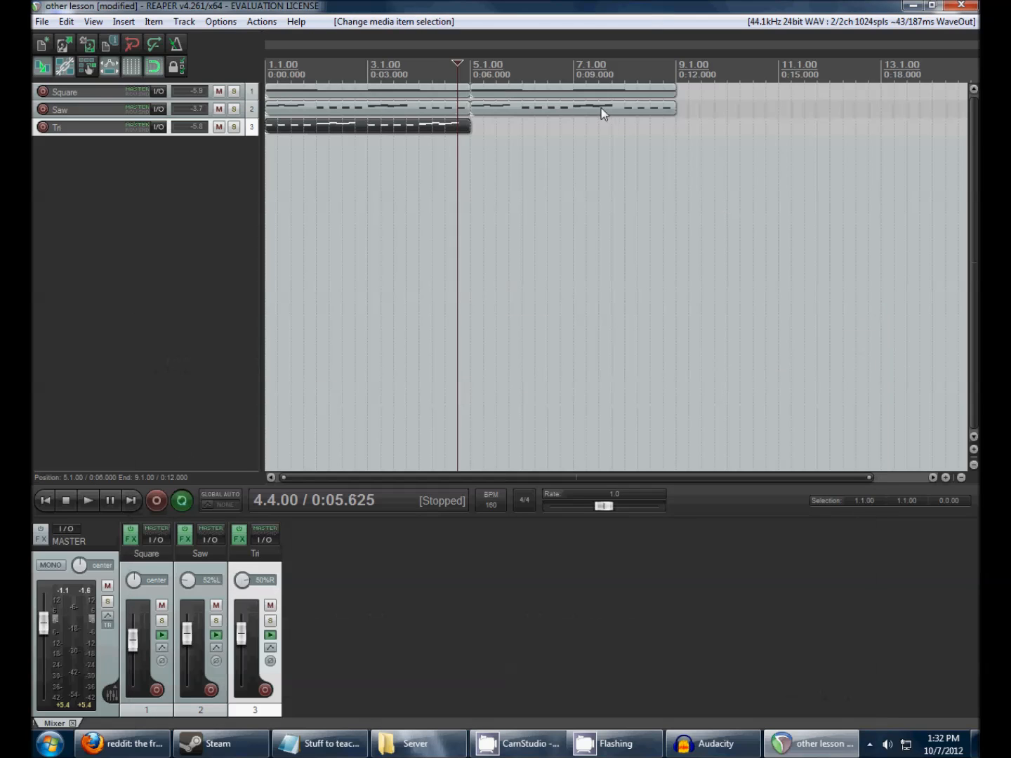
Replace the repeated notes in bars 6 and 8 of the second Saw item with the copied Tri arpeggios
double_click(602, 107)
left_click_drag(339, 254, 615, 317)
key("Delete")
scroll(281, 239, "up", 5)
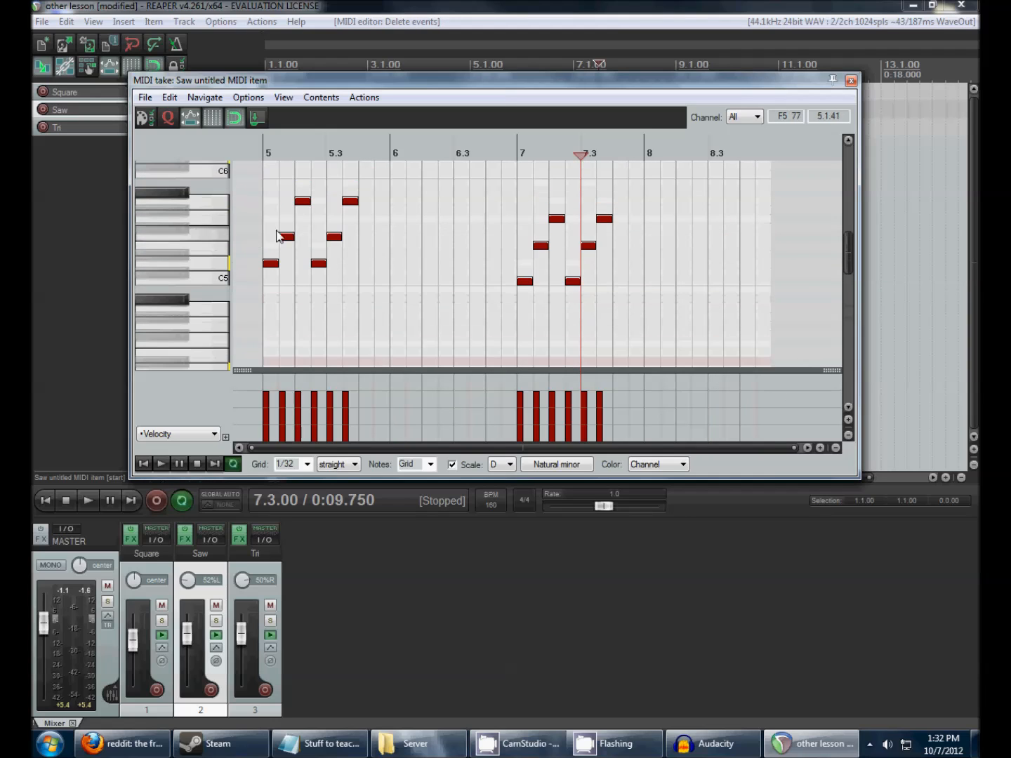
left_click(387, 255)
key("ctrl+v")
key("ctrl+v")
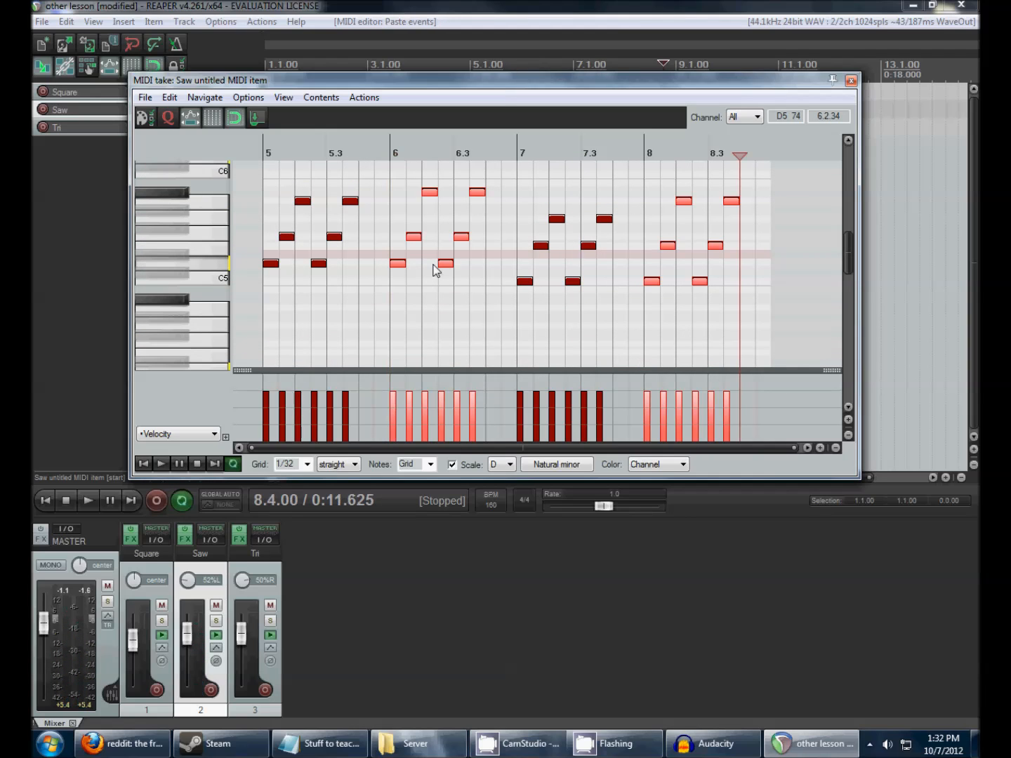
Play the revised Saw item from bar 5, then close its MIDI editor and stop playback
key("Home")
key("space")
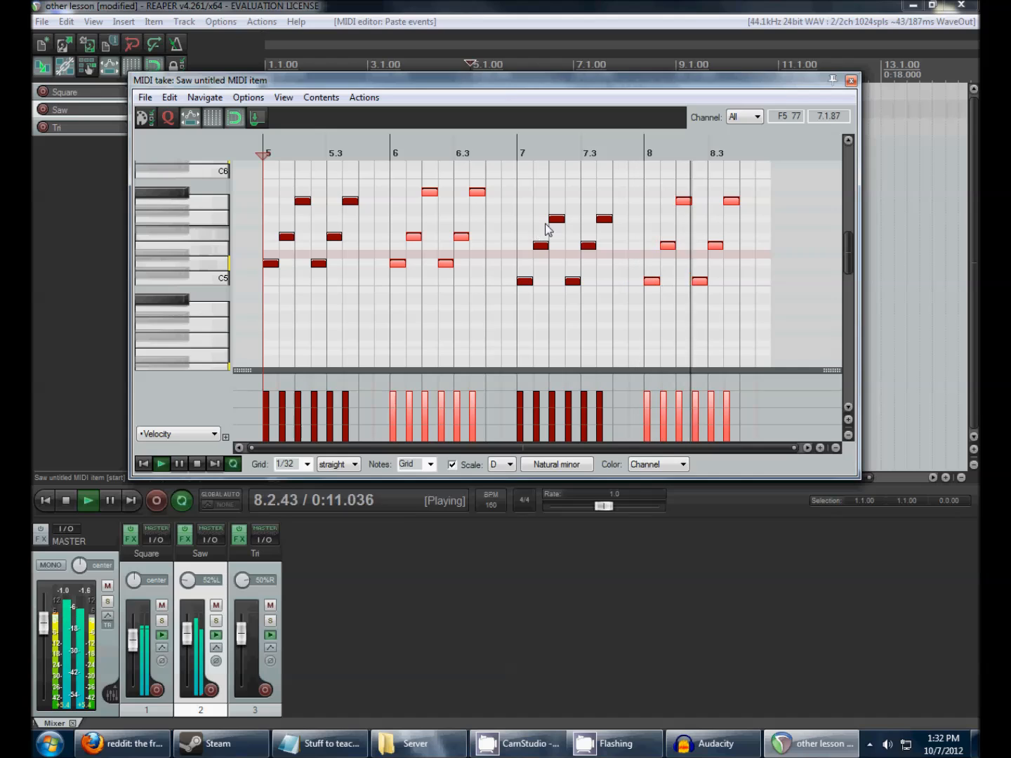
key("Escape")
key("space")
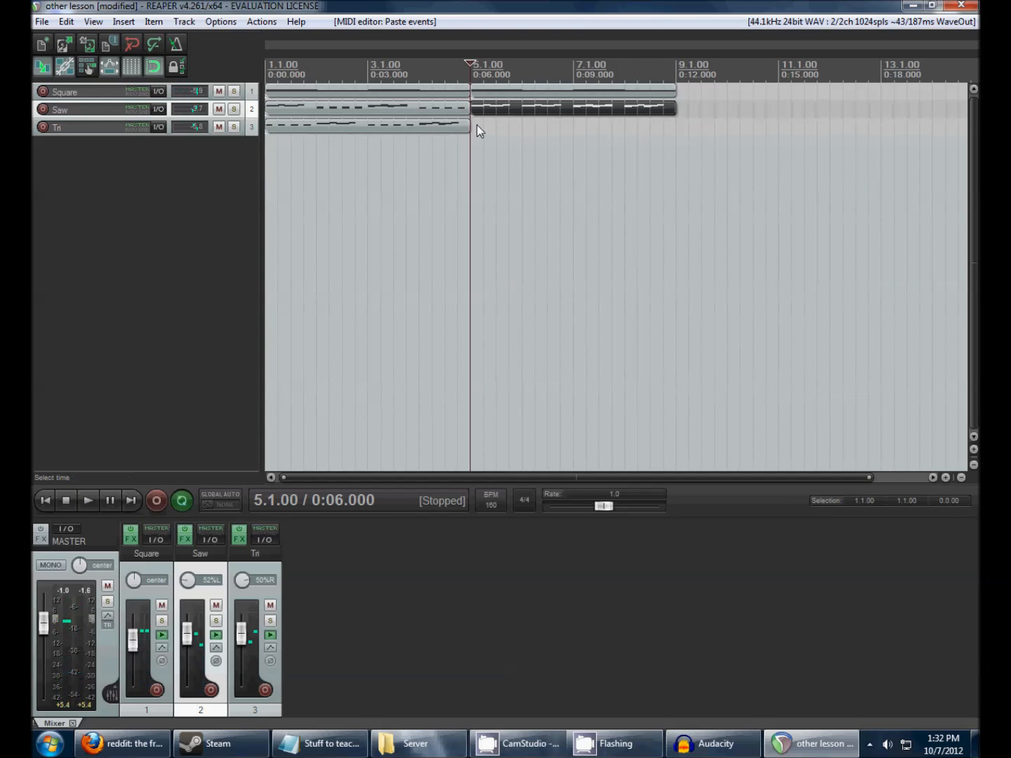
Create an empty four-bar MIDI item on the Tri track from bar 5 to bar 9 and open it for editing
left_click(477, 126)
mouse_move(474, 125)
left_mouse_down()
mouse_move(682, 133)
mouse_move(662, 134)
left_mouse_up()
double_click(662, 134)
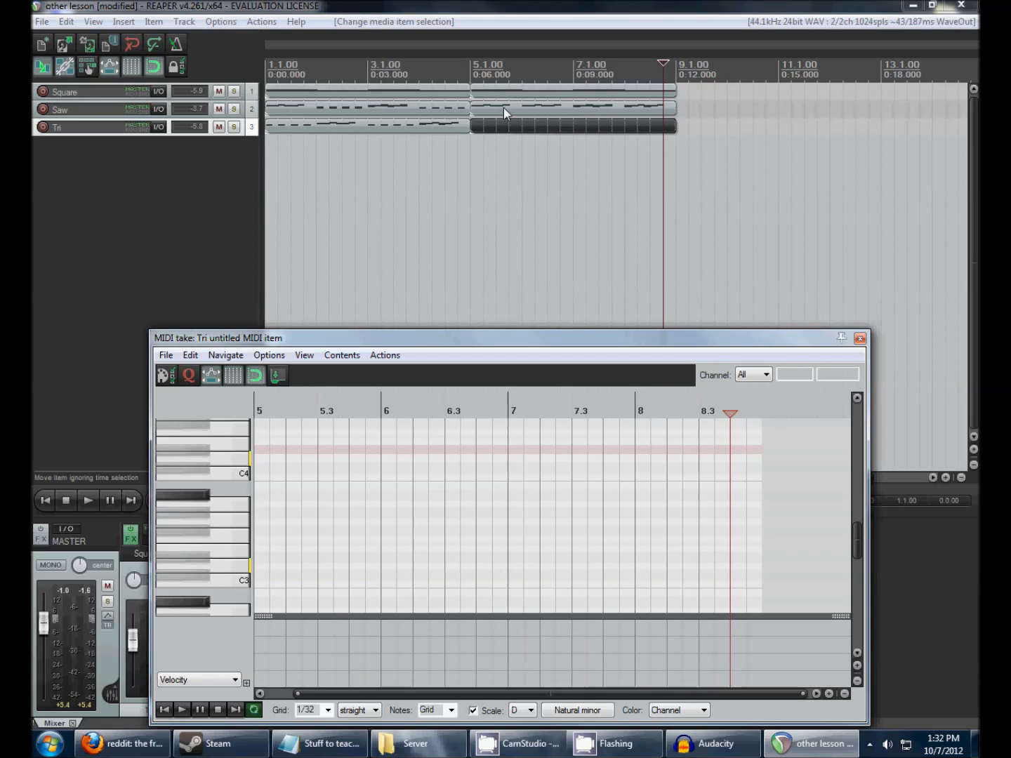
left_click(511, 112)
scroll(660, 127, "up", 2)
left_click(610, 117)
left_click(628, 117)
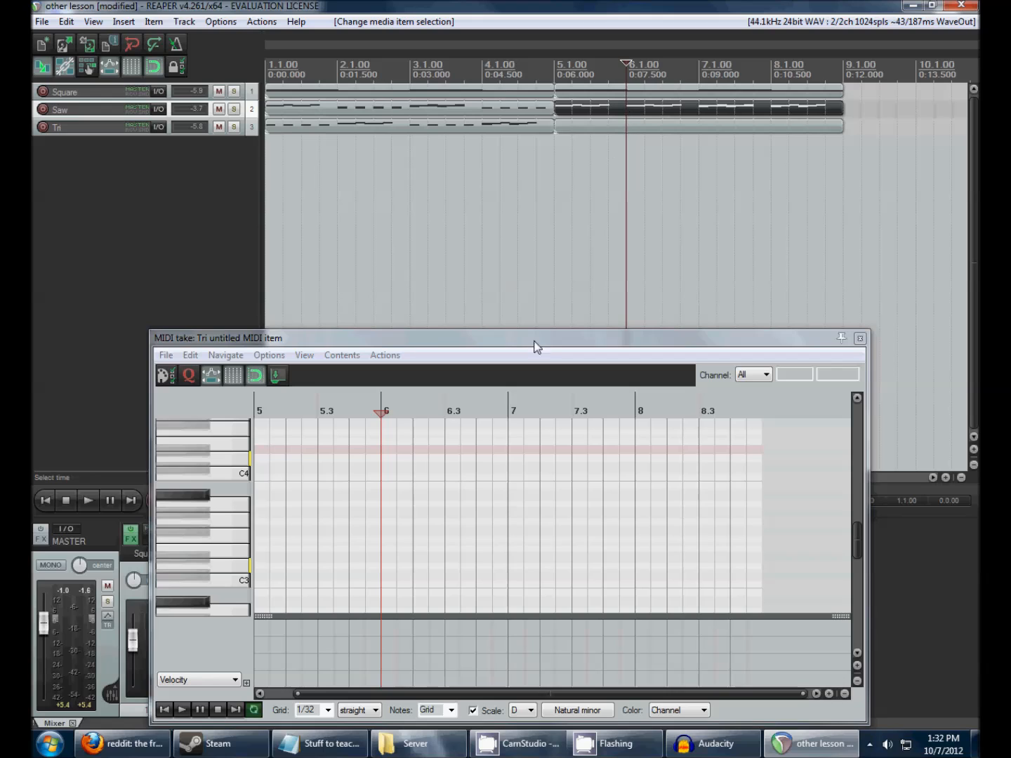
Try a descending run of short A#3, A3, F3 and C3 notes on beat 4 of bar 5 in the Tri item
left_click(350, 480)
scroll(351, 481, "up", 3)
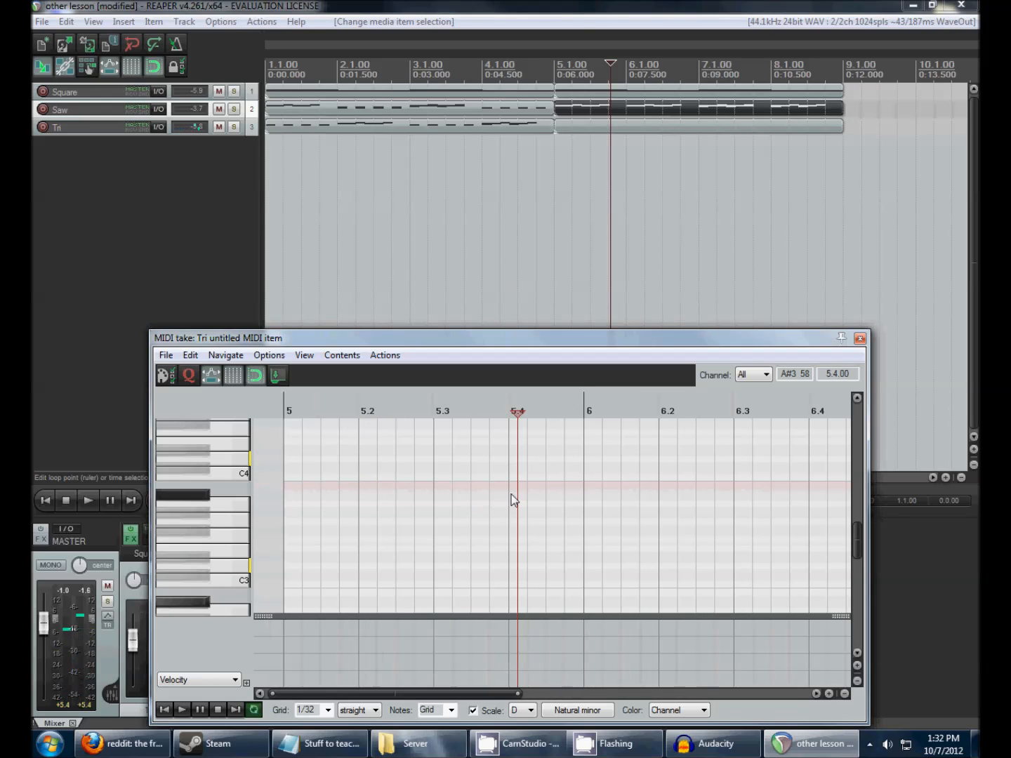
left_click_drag(507, 472, 589, 552)
scroll(538, 520, "up", 2)
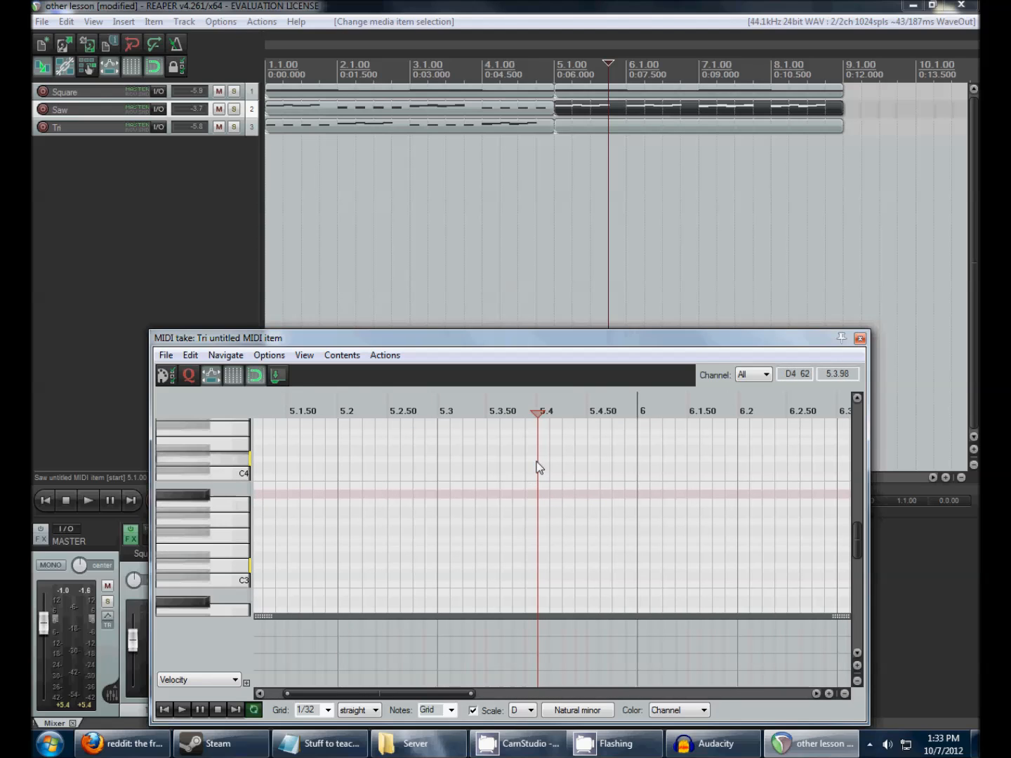
scroll(539, 466, "down", 1)
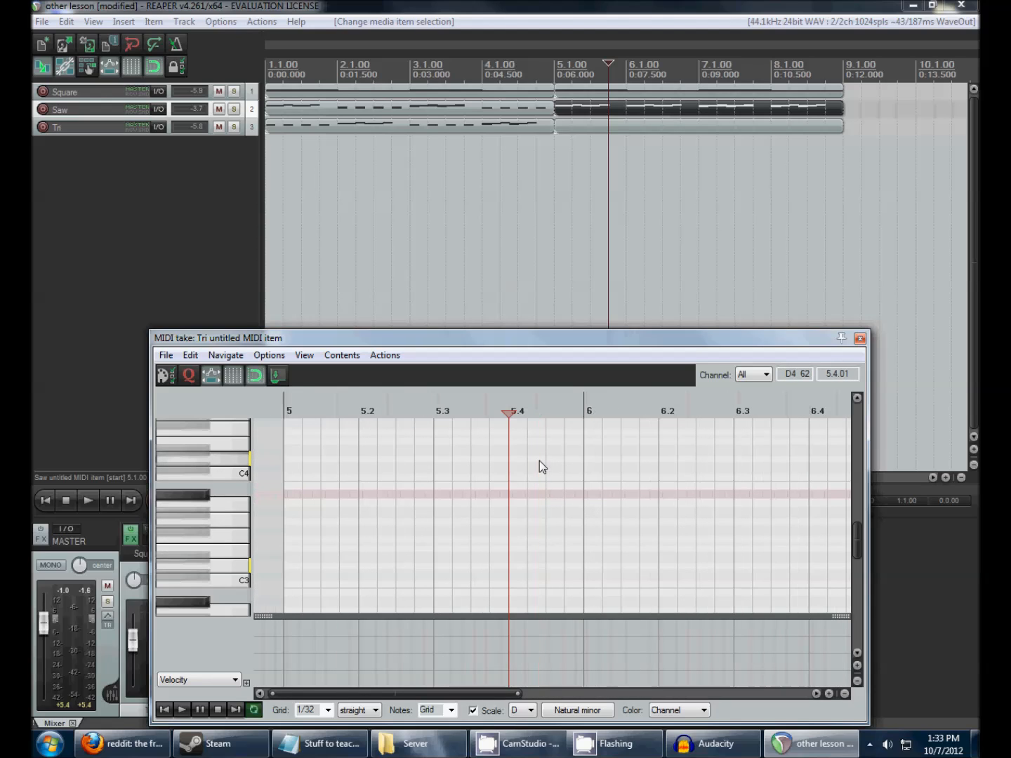
left_click(511, 496)
left_click(534, 505)
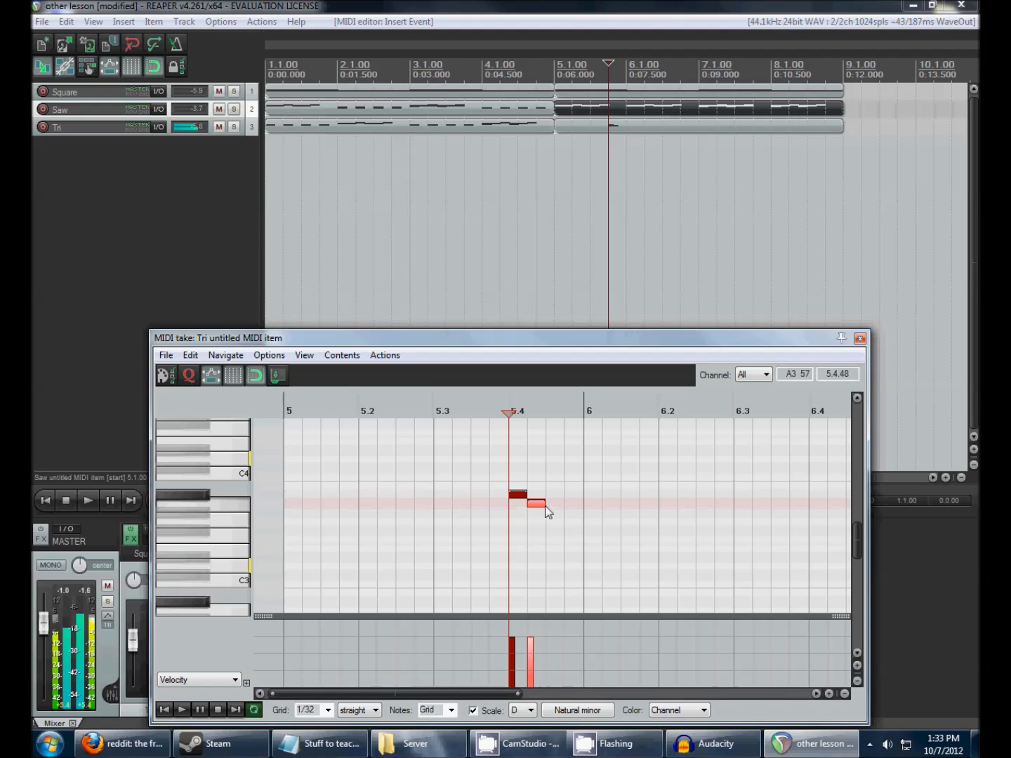
left_click(550, 538)
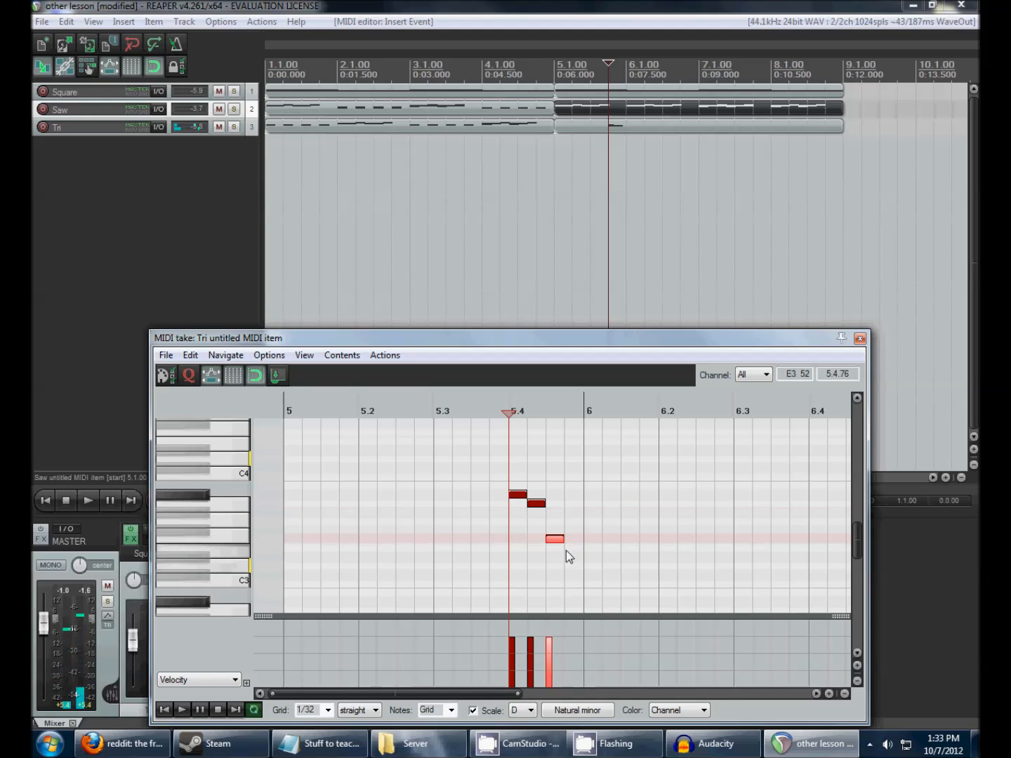
left_click(569, 583)
key("space")
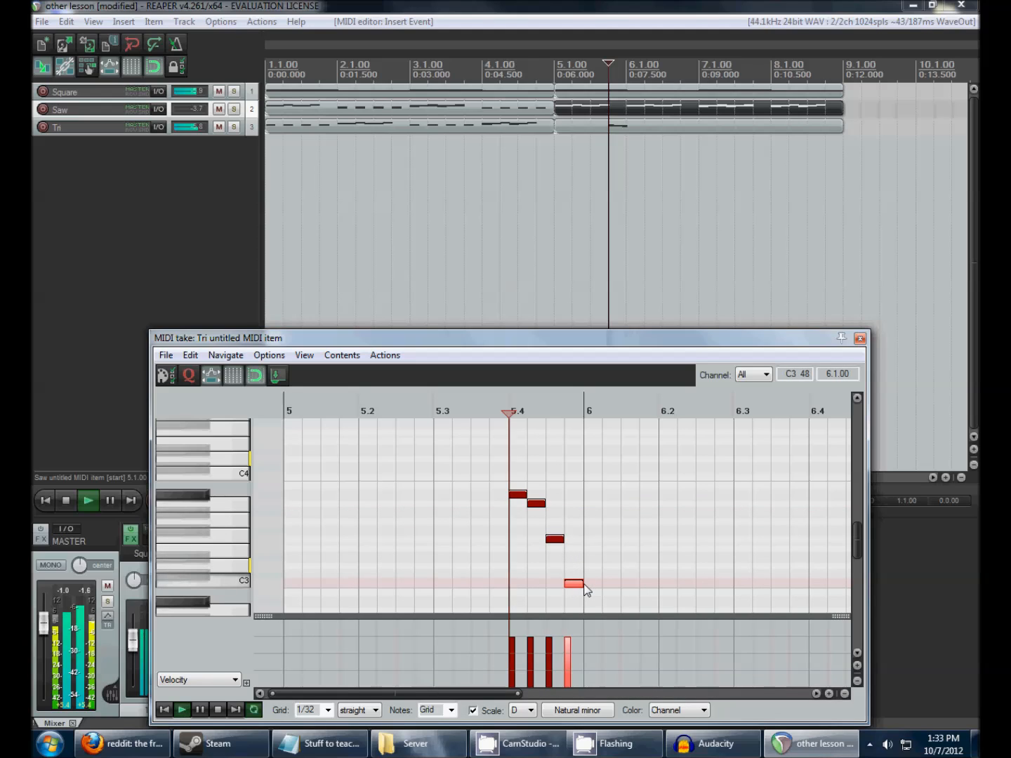
key("space")
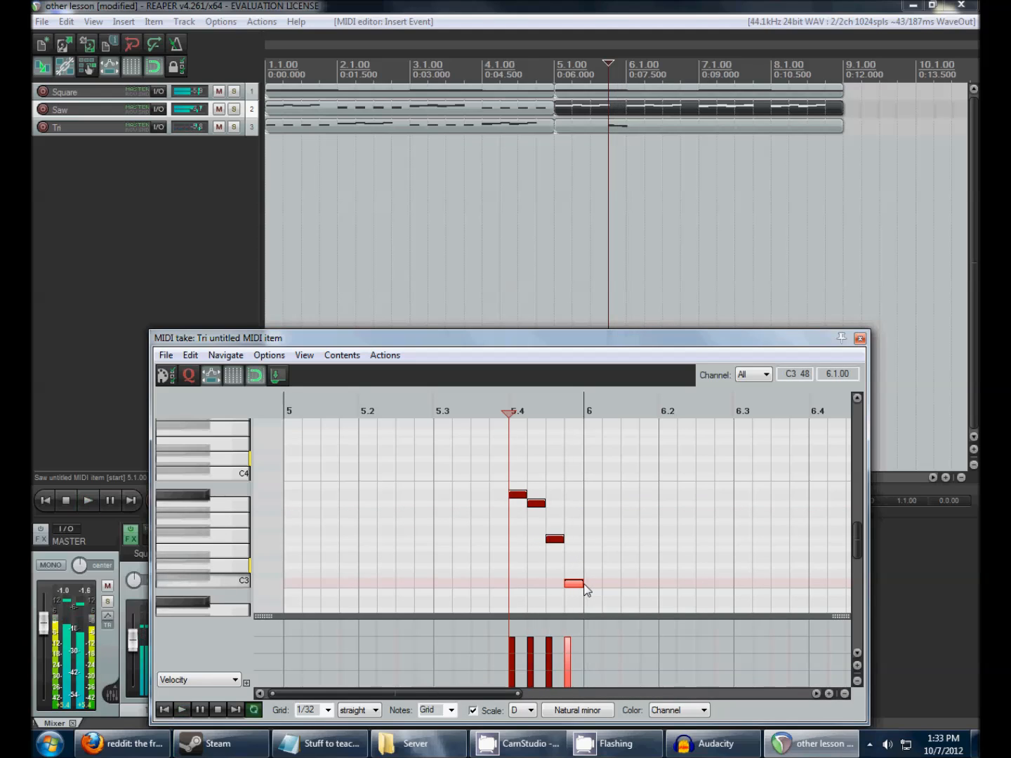
Play the descending Tri run from bar 5, then delete its four notes
left_click(559, 128)
key("space")
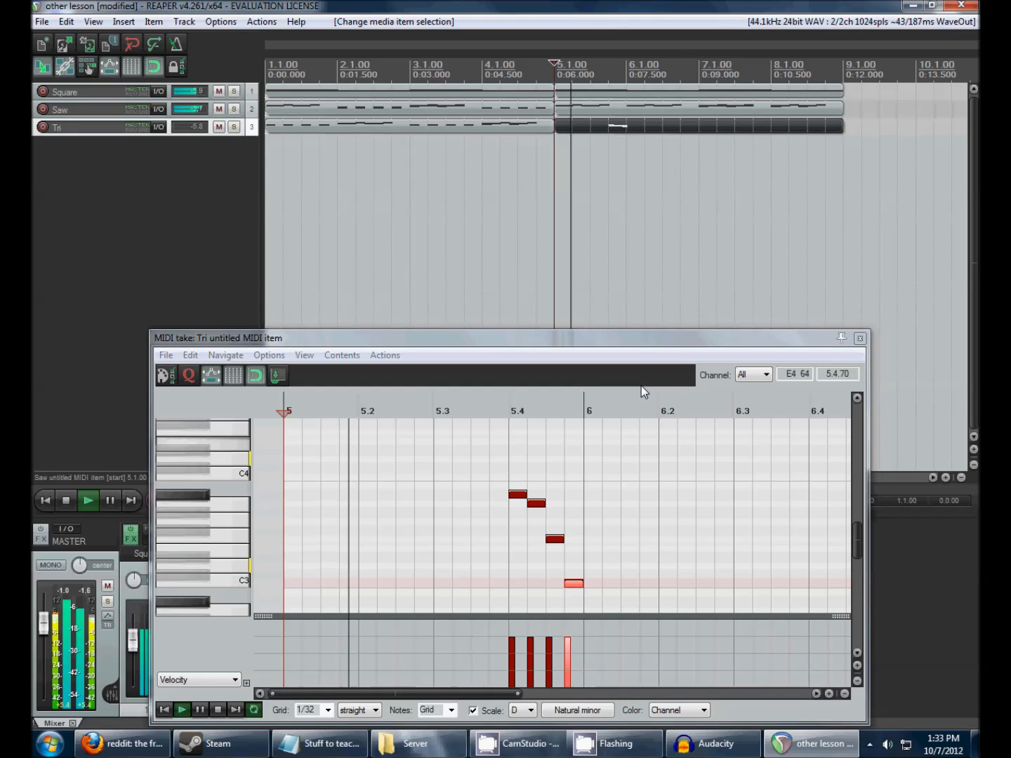
key("space")
left_click_drag(498, 465, 675, 595)
key("Delete")
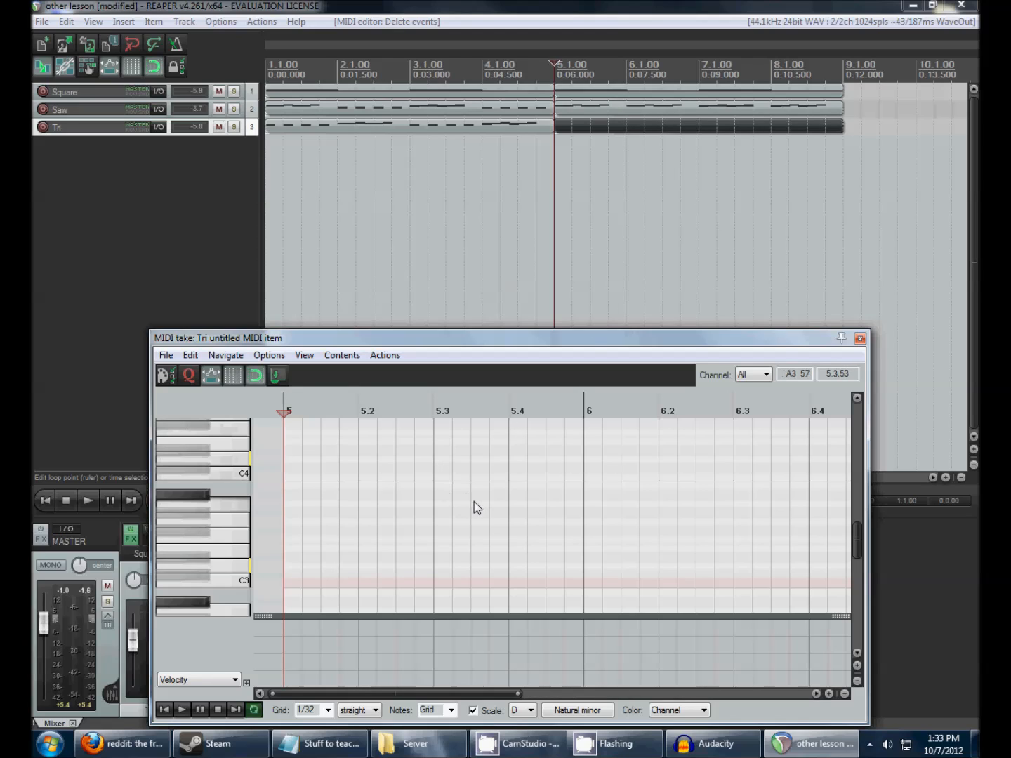
Try a one-beat A#3 on beat 3 of bar 5 followed by short C4, D4 and C4 notes, and play it
left_click_drag(436, 495, 509, 497)
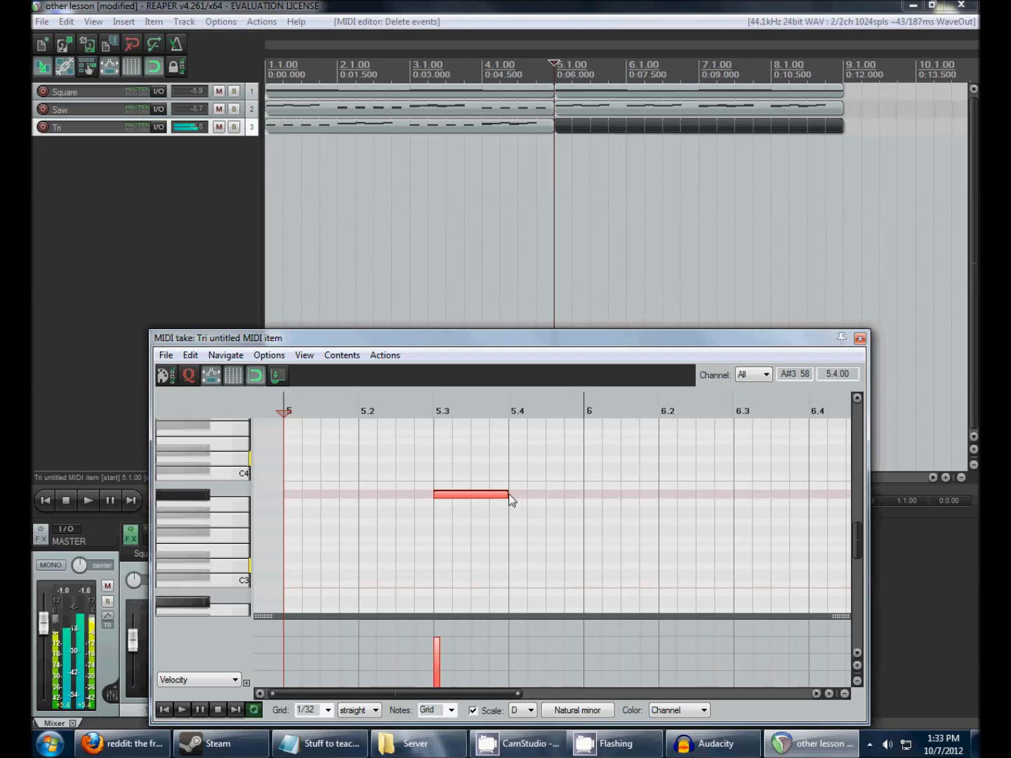
left_click(519, 477)
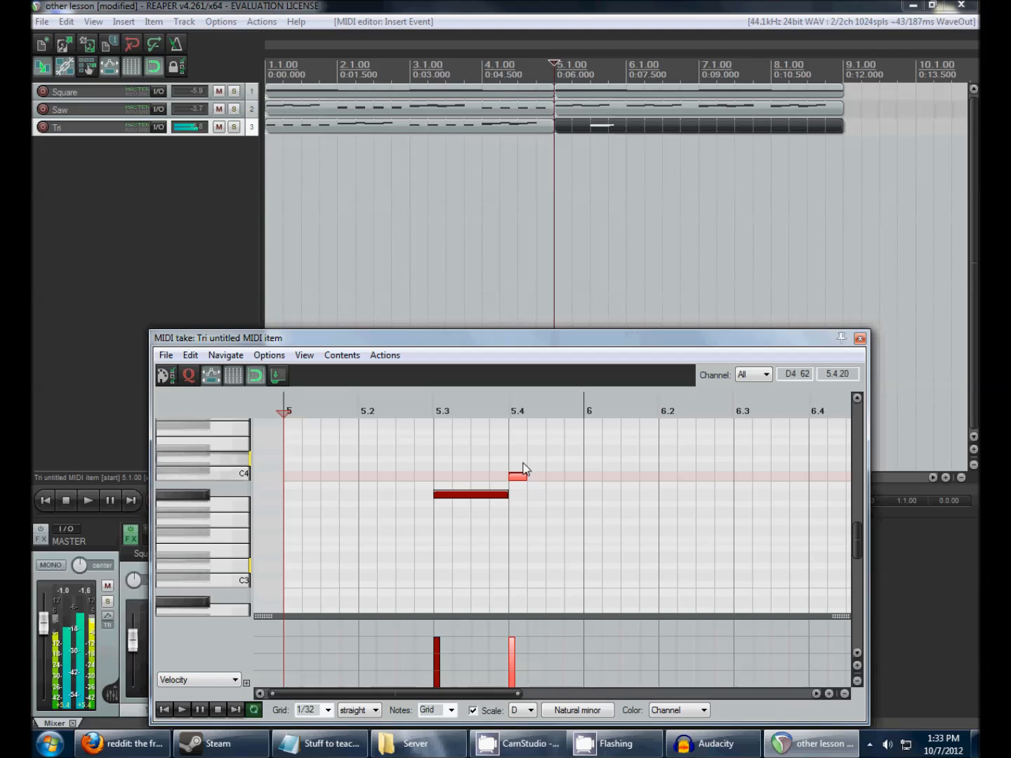
left_click(535, 459)
left_click(551, 477)
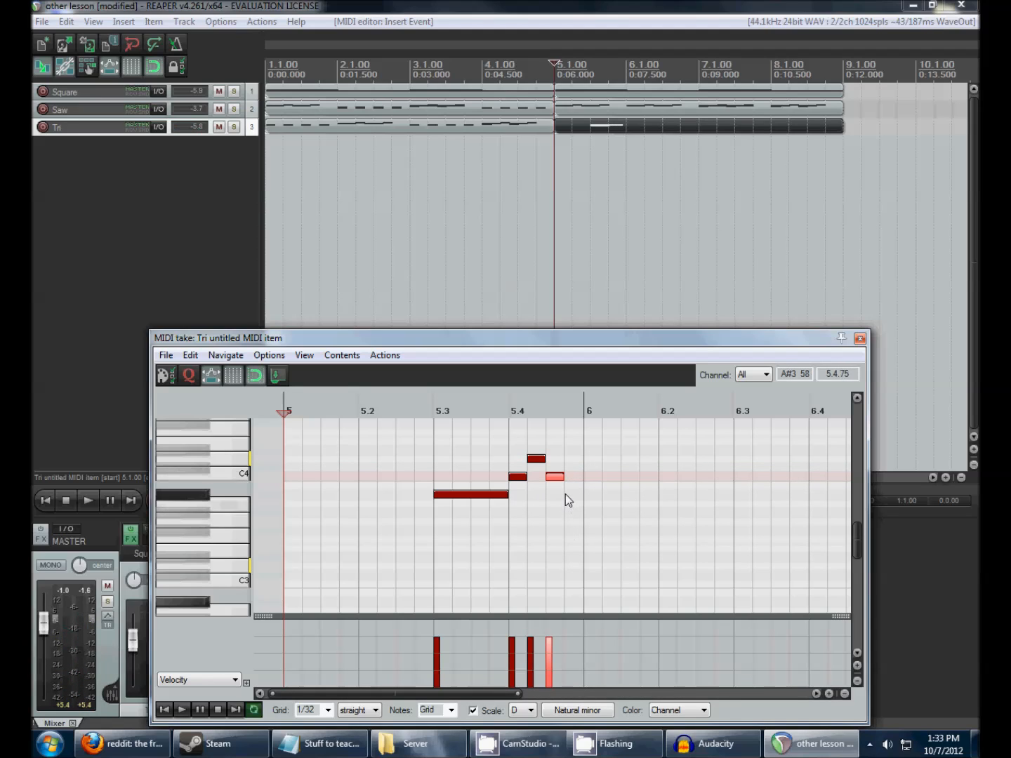
key("space")
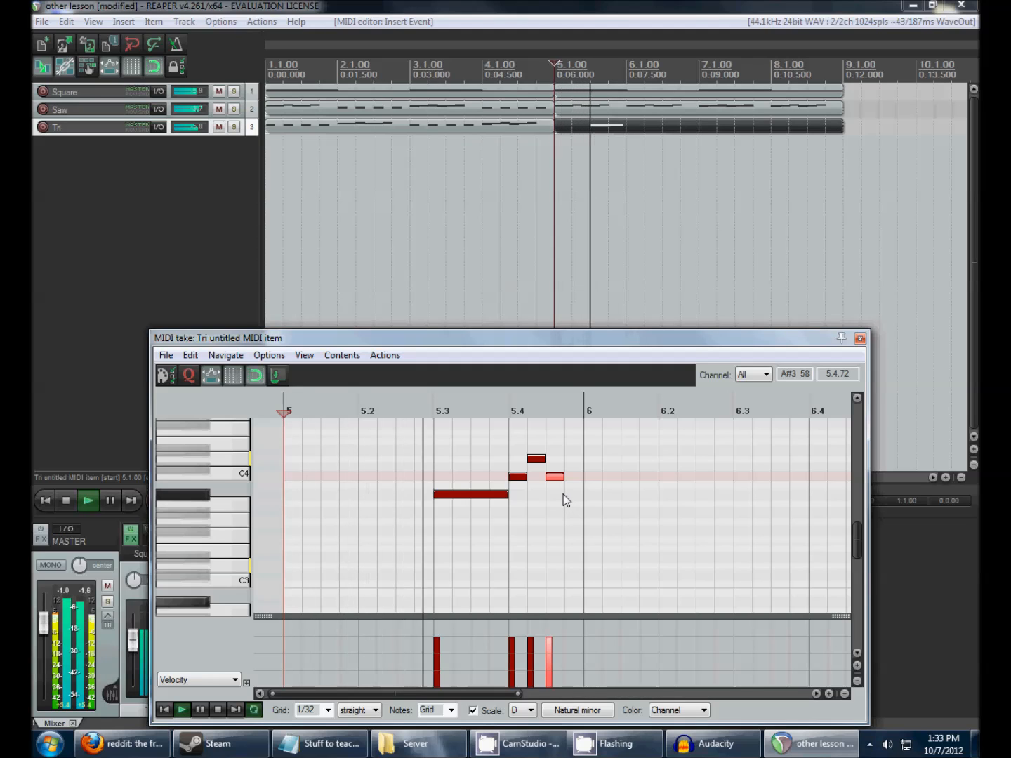
key("space")
Replace the Tri phrase with A3 on beat 3 of bar 5 and half-beat A#3 and C4 notes on beat 4, then play it
left_click_drag(569, 442, 479, 506)
key("Delete")
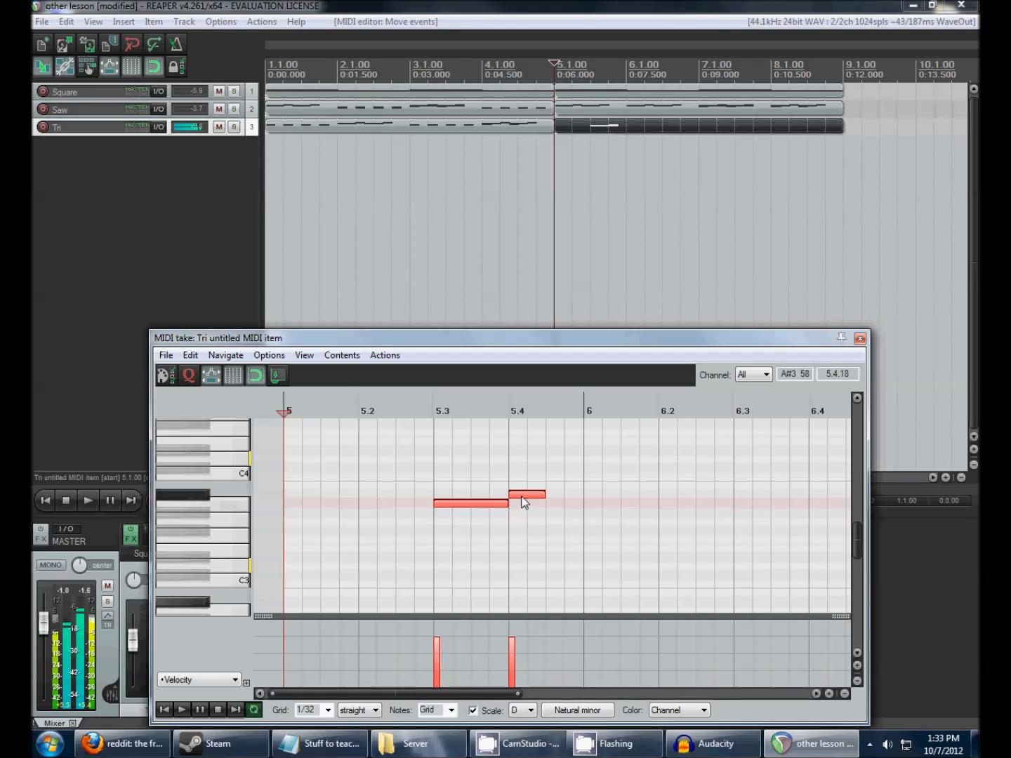
left_click(516, 485)
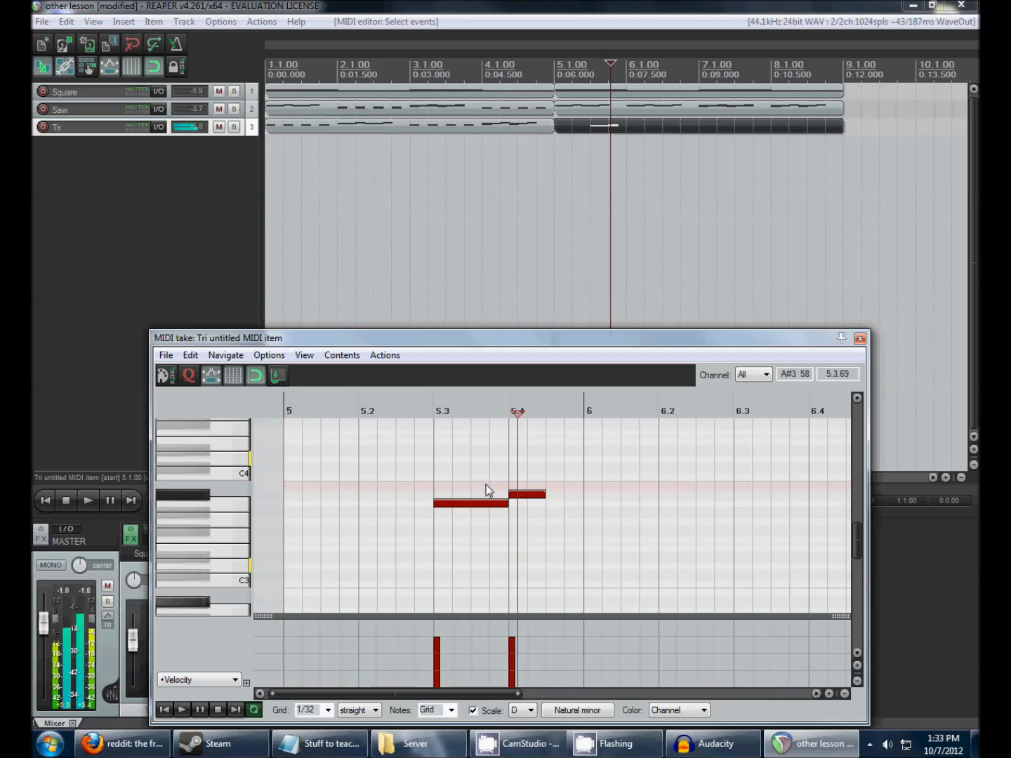
left_click(531, 495)
left_click_drag(532, 490, 535, 484)
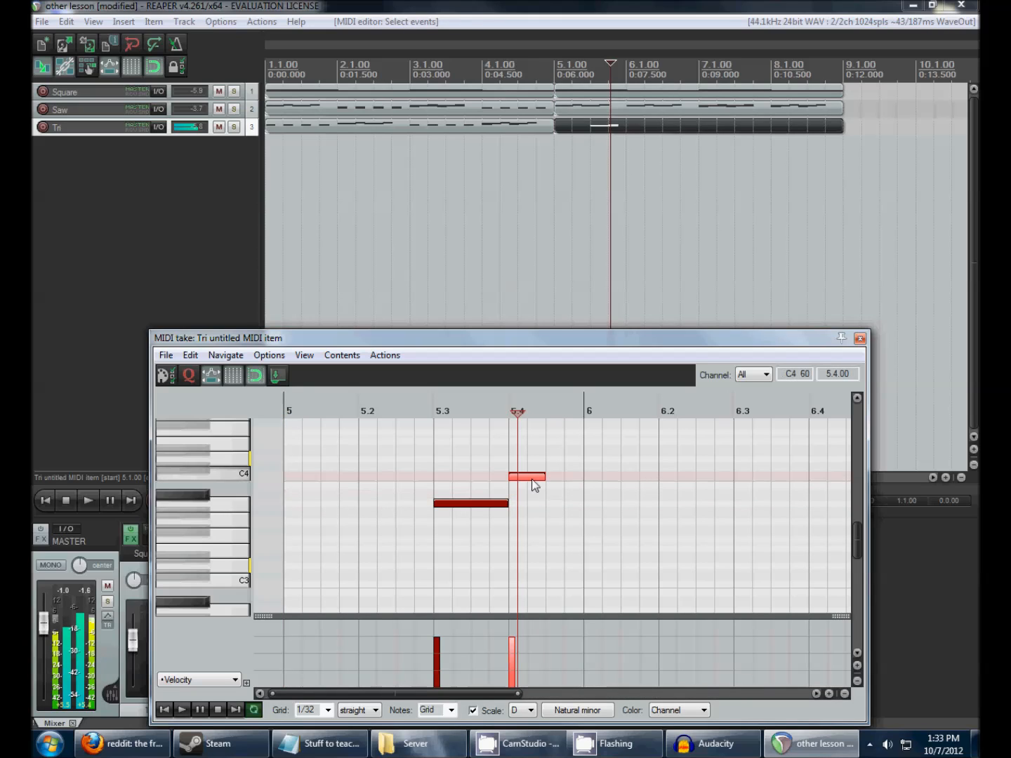
left_click(464, 505)
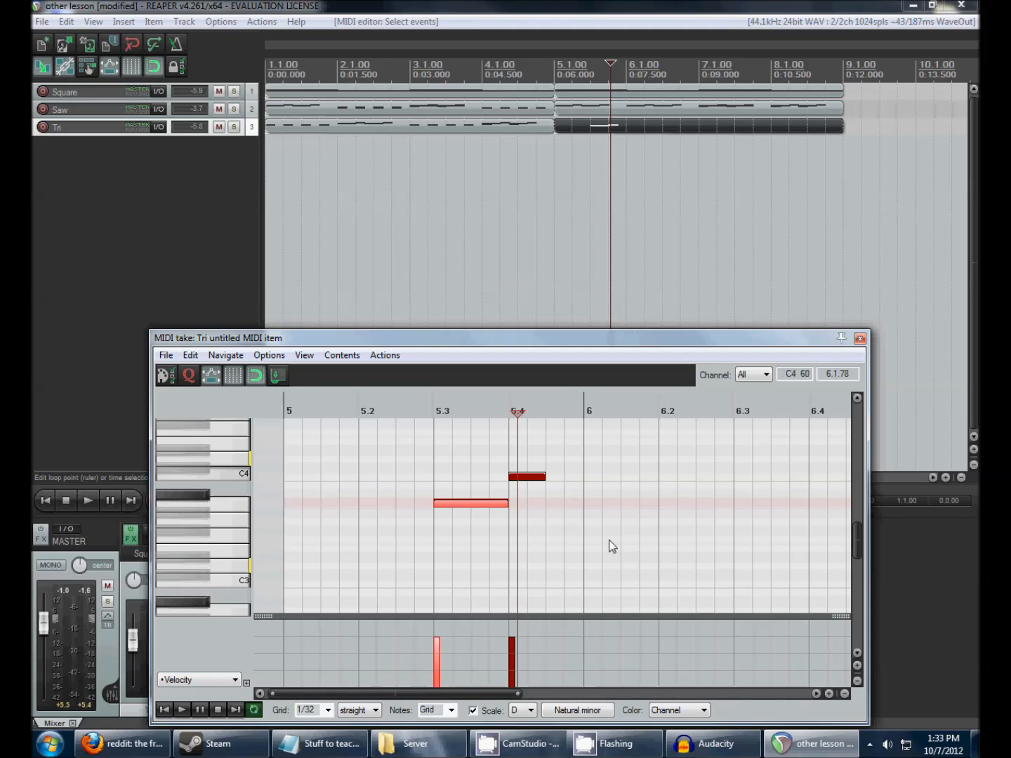
left_click(523, 476)
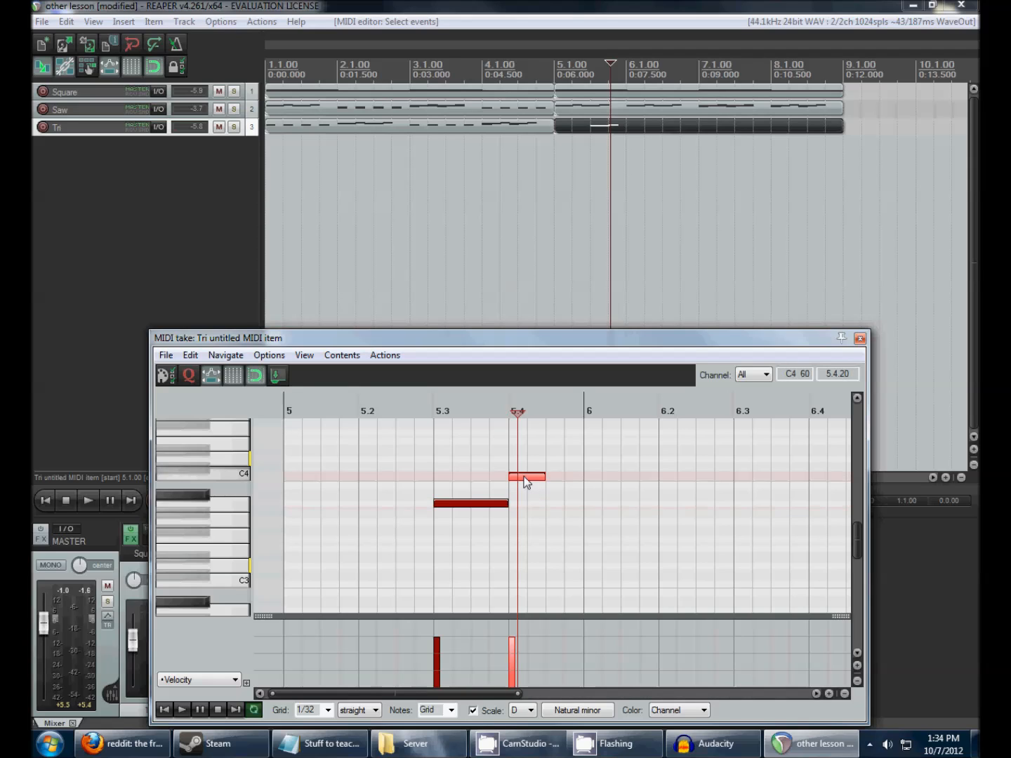
mouse_move(530, 483)
left_mouse_down()
mouse_move(532, 501)
mouse_move(581, 478)
left_mouse_up()
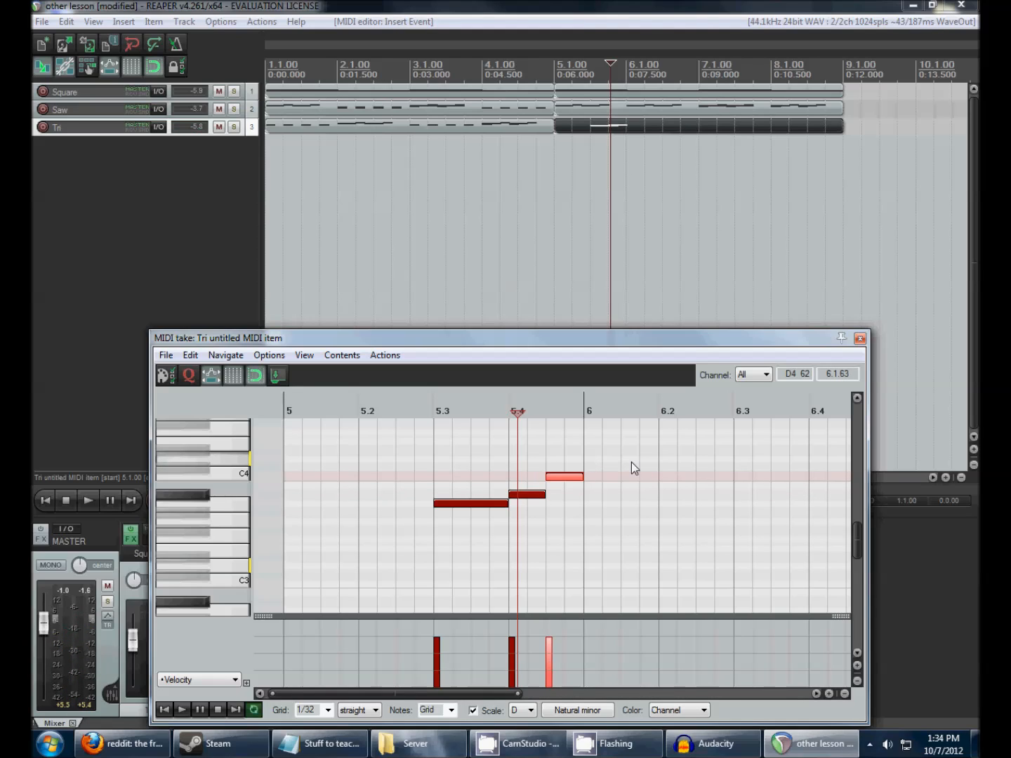
key("space")
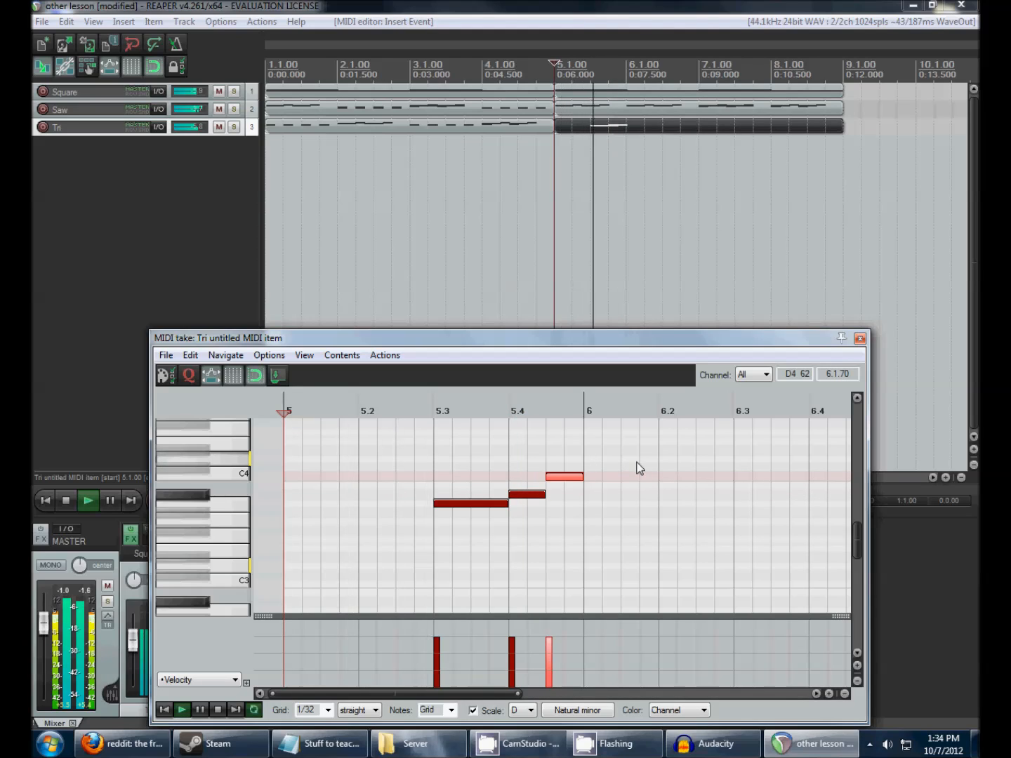
key("space")
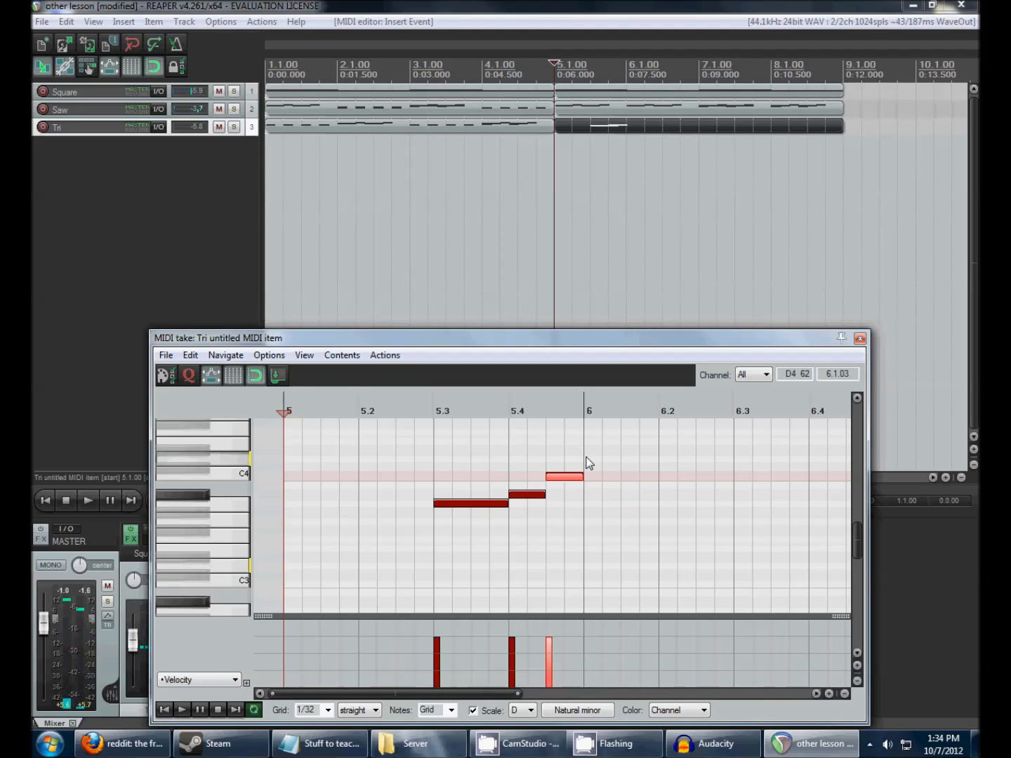
Add a D4 note at the start of bar 6 in the Tri item, lengthening it to beat 3 while auditioning from bar 5
left_click_drag(586, 458, 661, 461)
key("space")
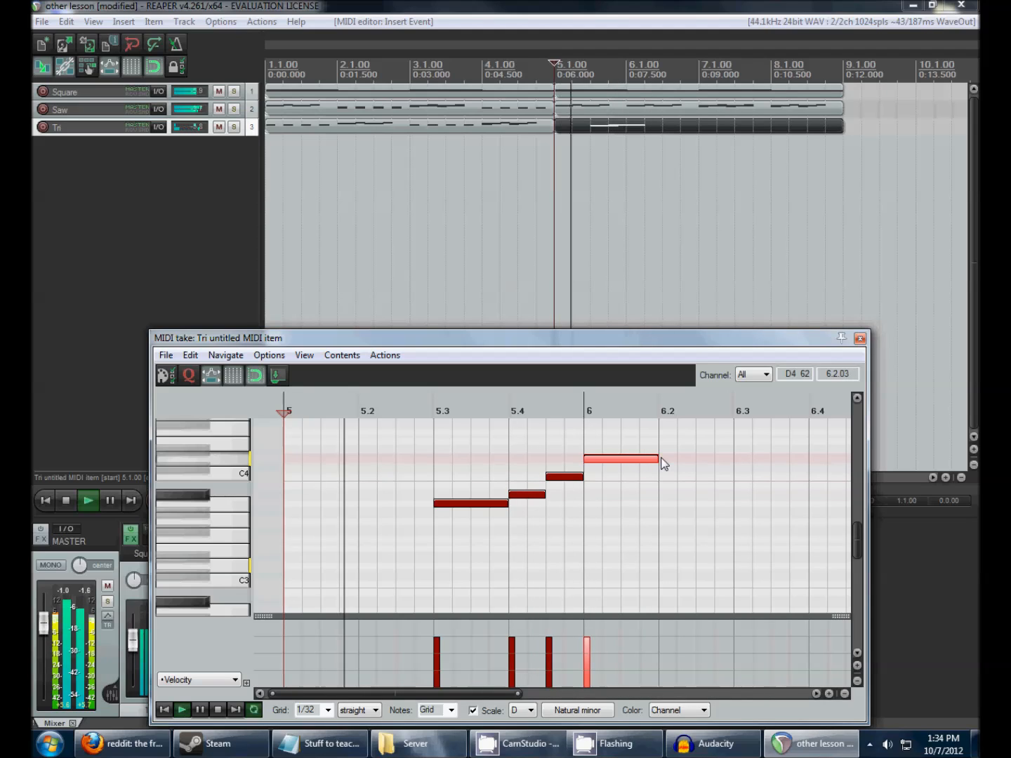
key("space")
left_click_drag(655, 462, 693, 465)
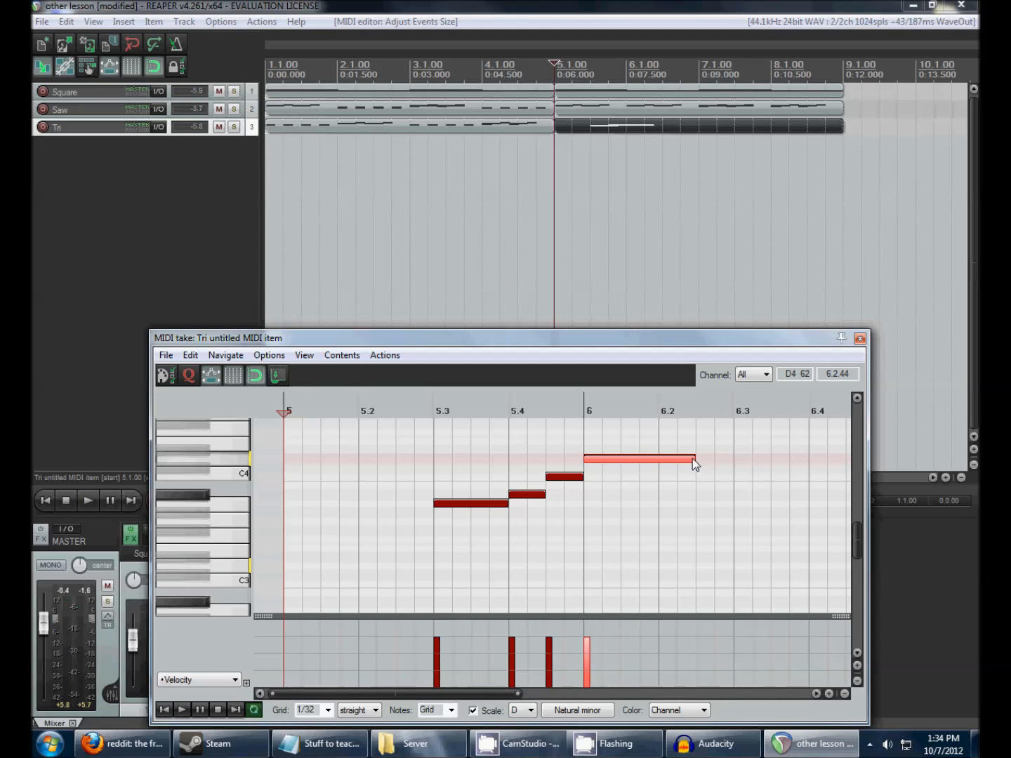
key("space")
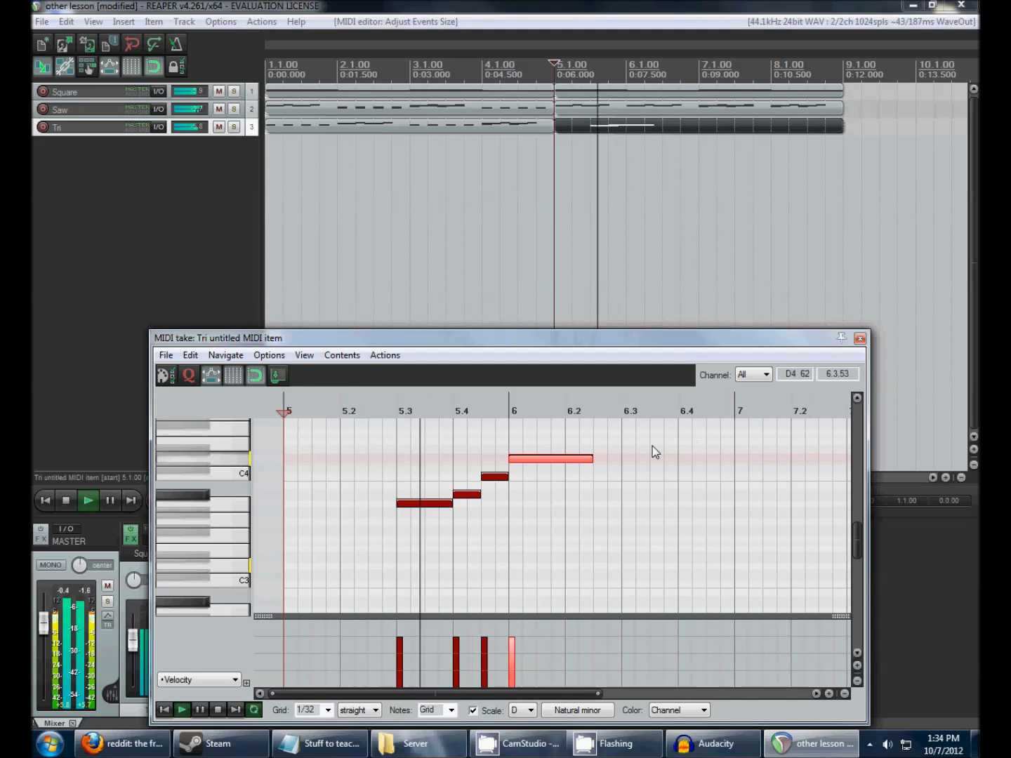
left_click_drag(594, 458, 622, 461)
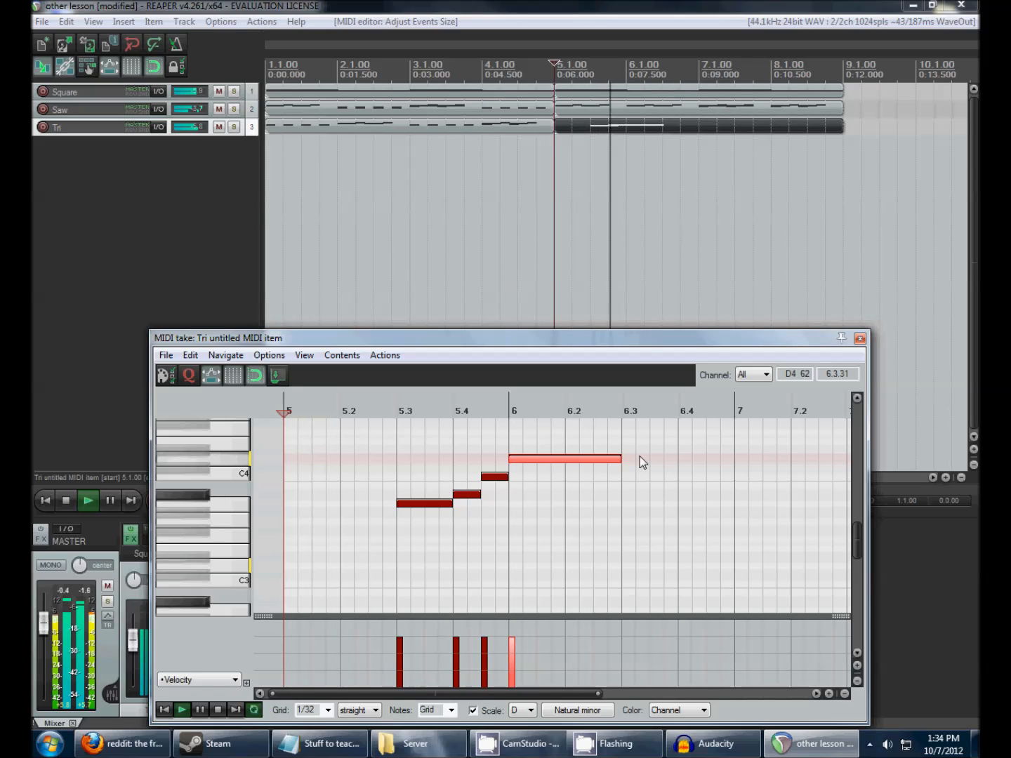
key("space")
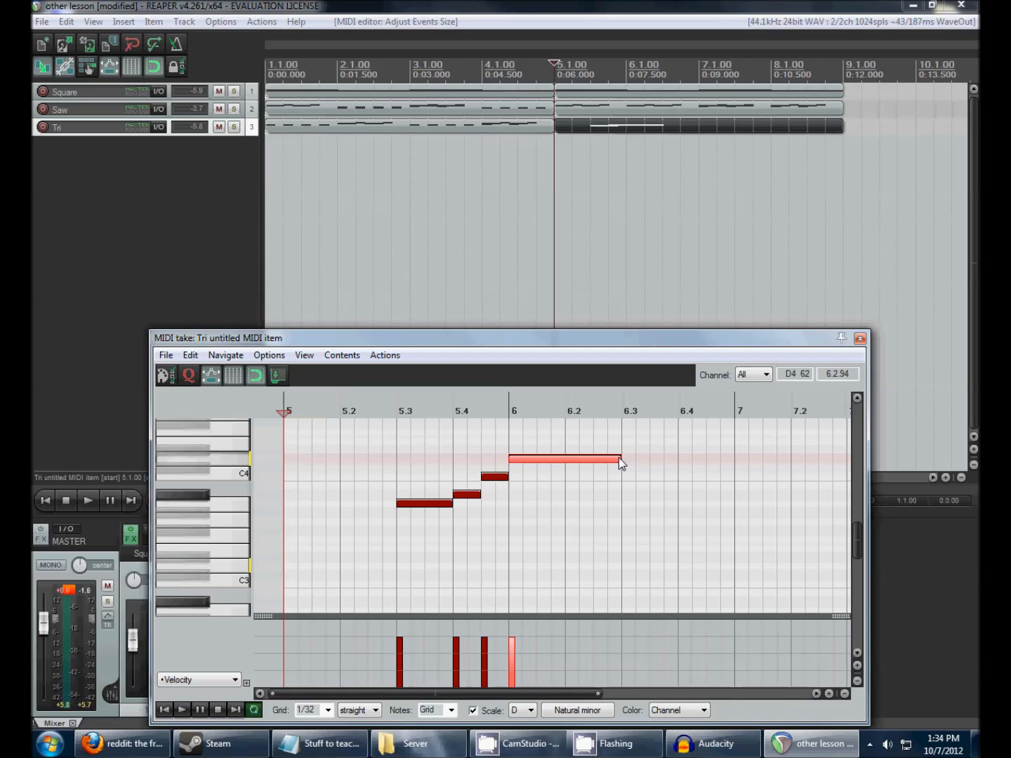
Extend the D4 note to beat 4 of bar 6, then add half-beat E4 and G4 notes leading up to bar 7
mouse_move(620, 463)
left_mouse_down()
mouse_move(656, 459)
mouse_move(622, 457)
left_mouse_up()
left_click_drag(370, 430, 556, 519)
scroll(279, 533, "up", 1)
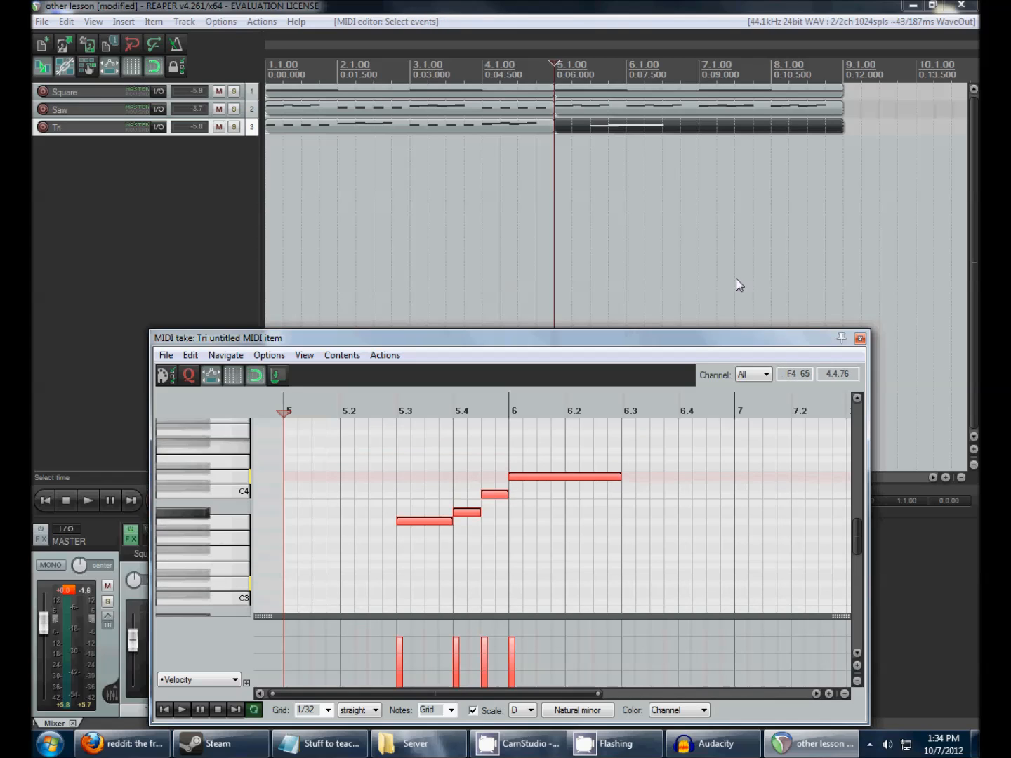
left_click(608, 472)
left_click_drag(620, 479, 679, 480)
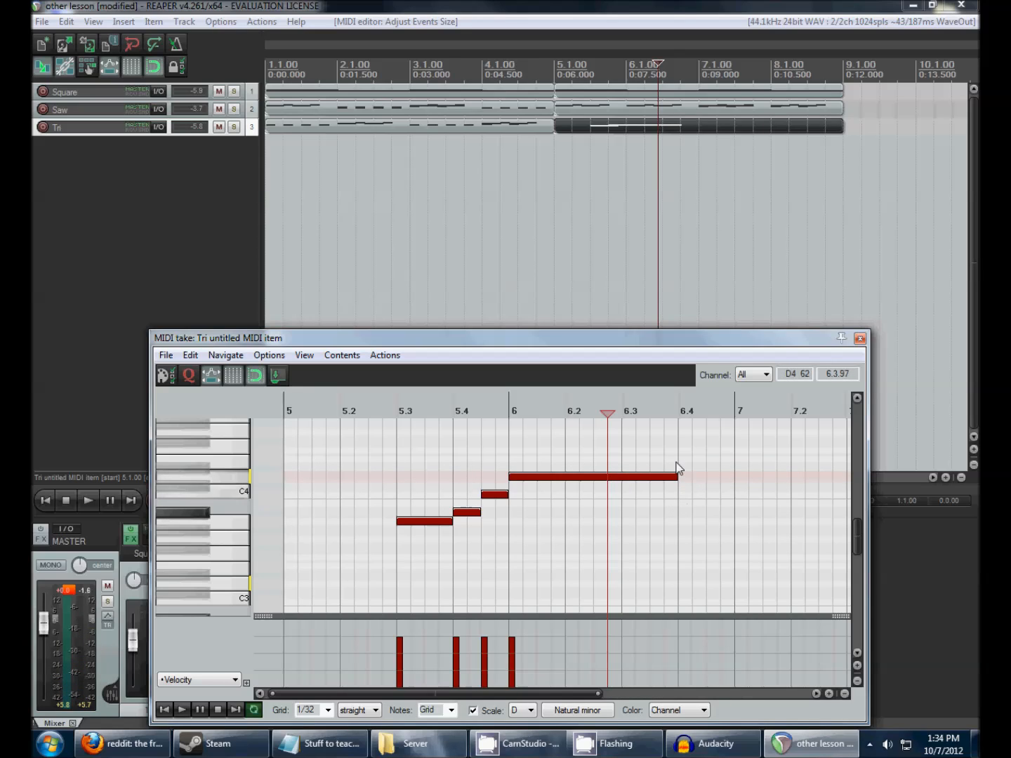
mouse_move(681, 459)
left_mouse_down()
mouse_move(704, 460)
mouse_move(733, 434)
left_mouse_up()
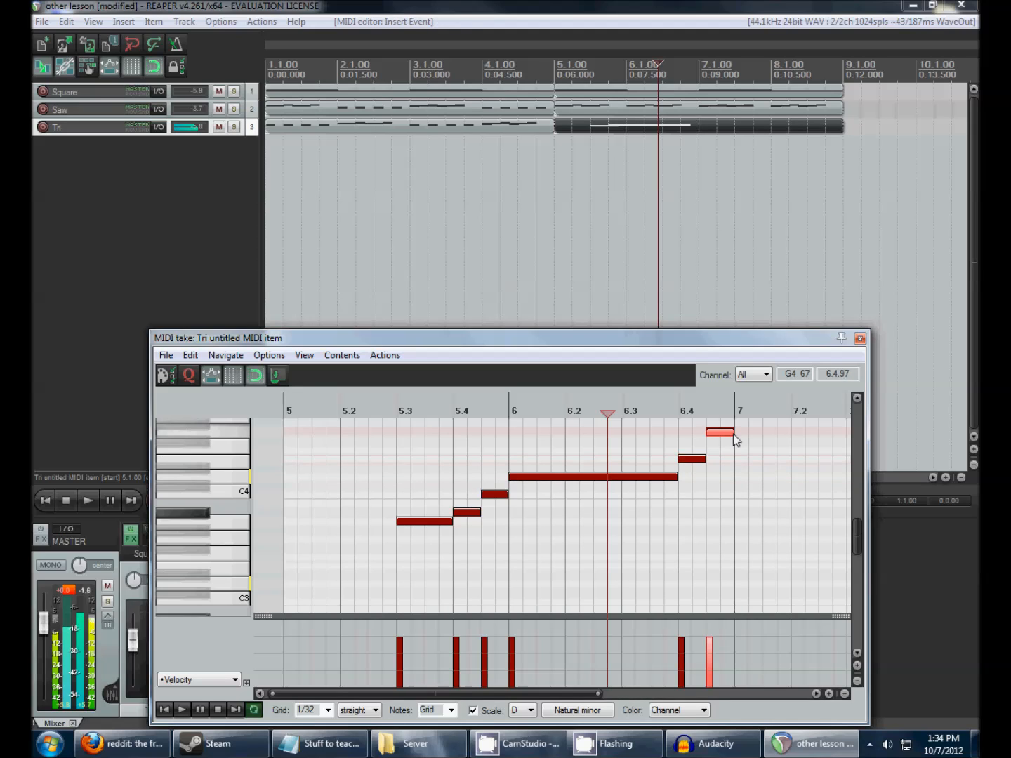
Add a three-beat C4 note at the start of bar 7, followed by half-beat A#3 and G3 notes on beat 4
scroll(737, 478, "down", 2)
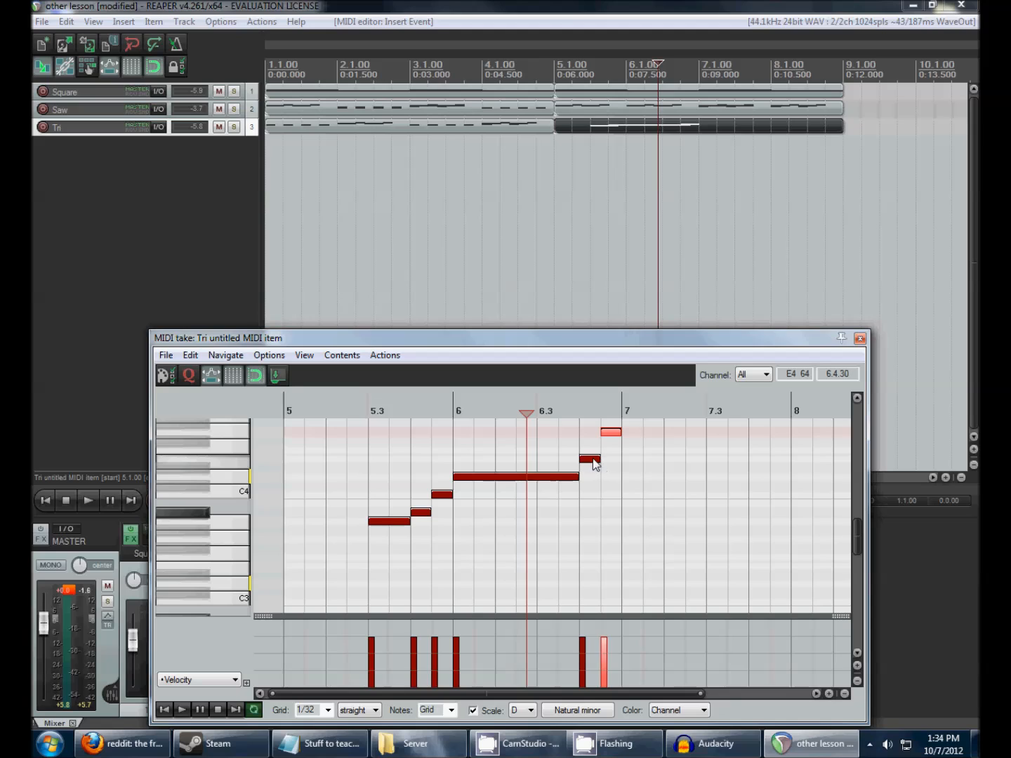
left_click(594, 459)
left_click(610, 434)
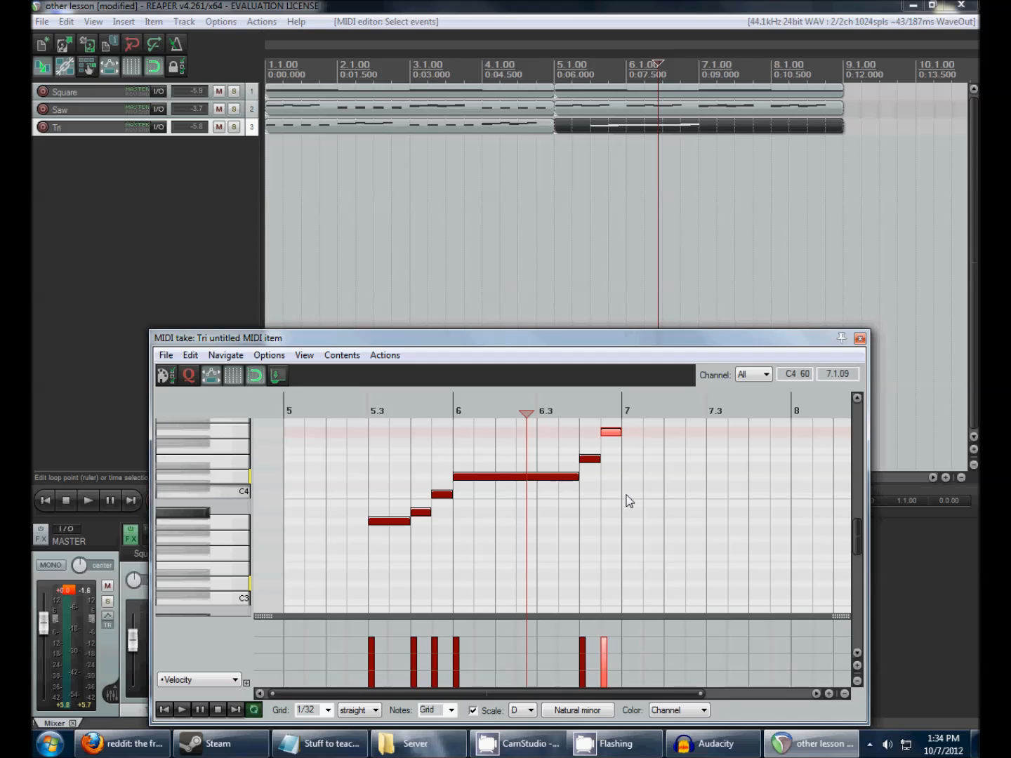
mouse_move(624, 496)
left_mouse_down()
mouse_move(742, 494)
mouse_move(793, 545)
left_mouse_up()
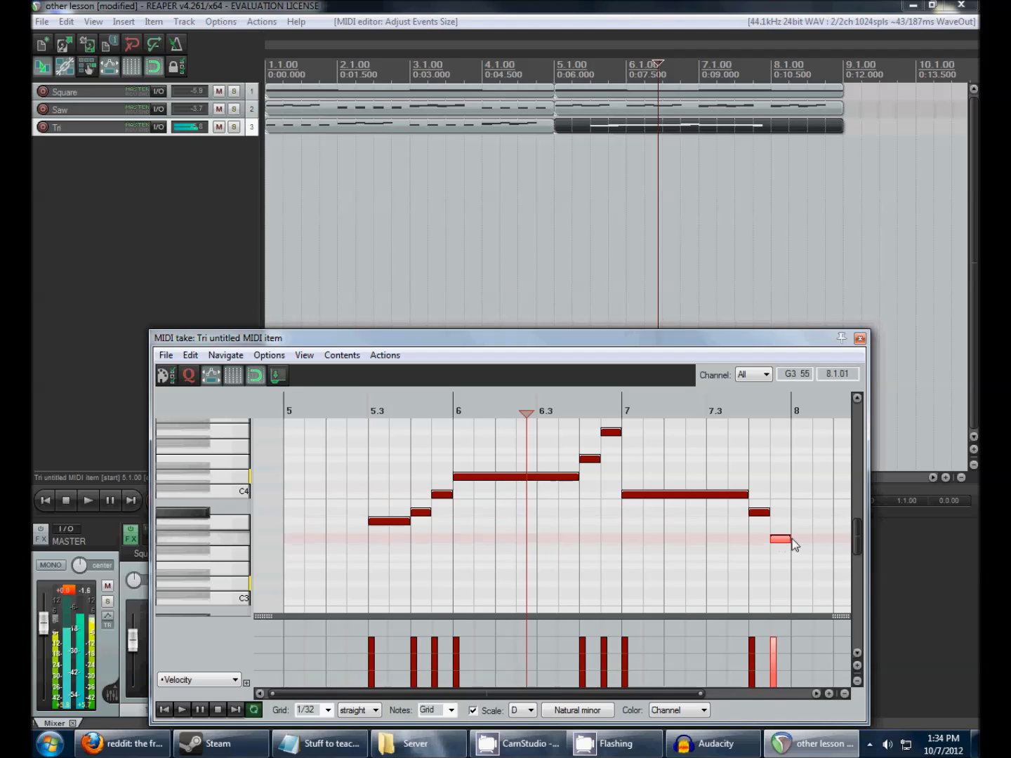
Add a three-beat A3 note at the start of bar 8 and play the Tri phrase from bar 5
left_click(797, 525)
scroll(627, 523, "up", 1)
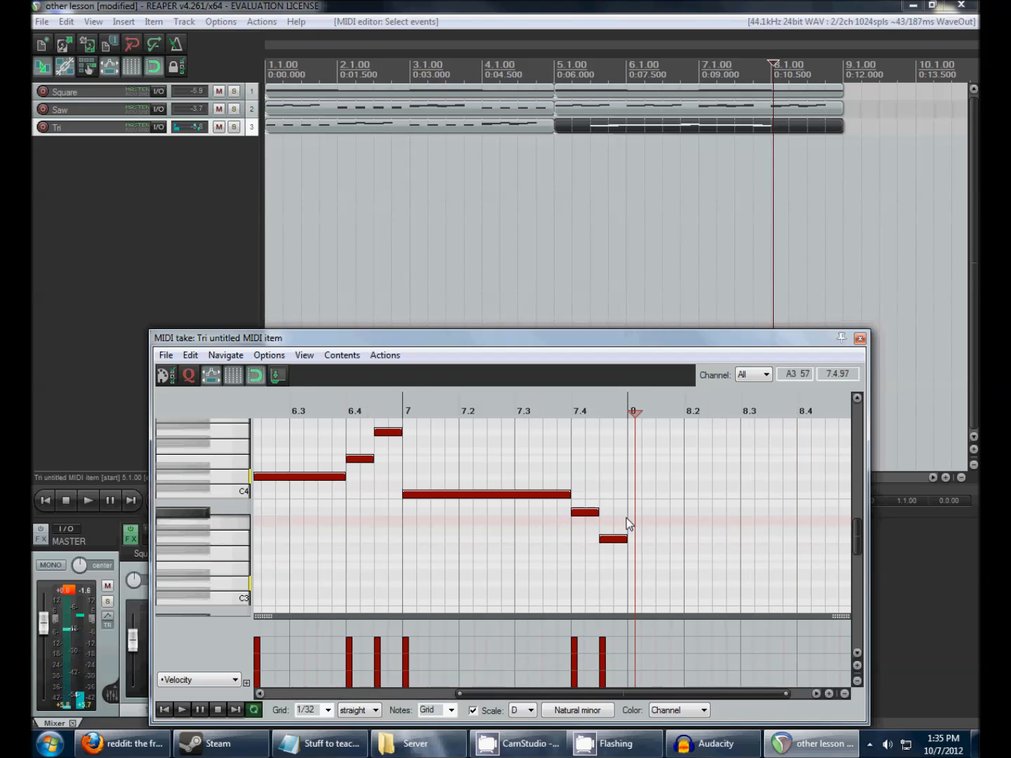
left_click_drag(628, 520, 793, 525)
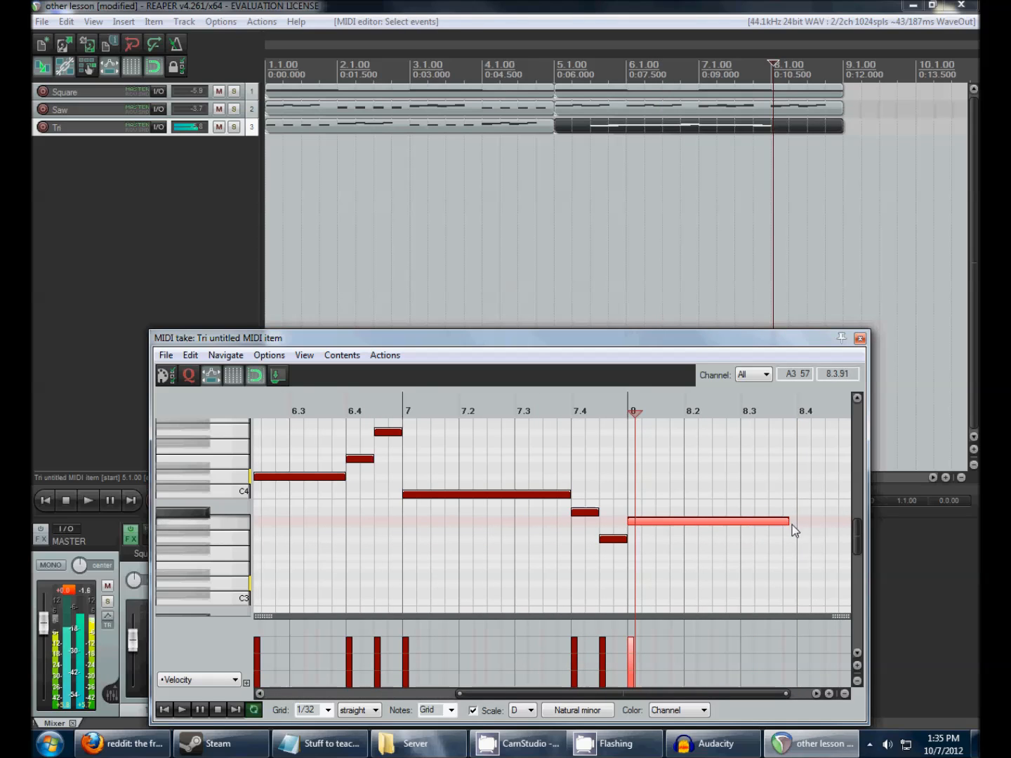
scroll(694, 516, "down", 2)
key("space")
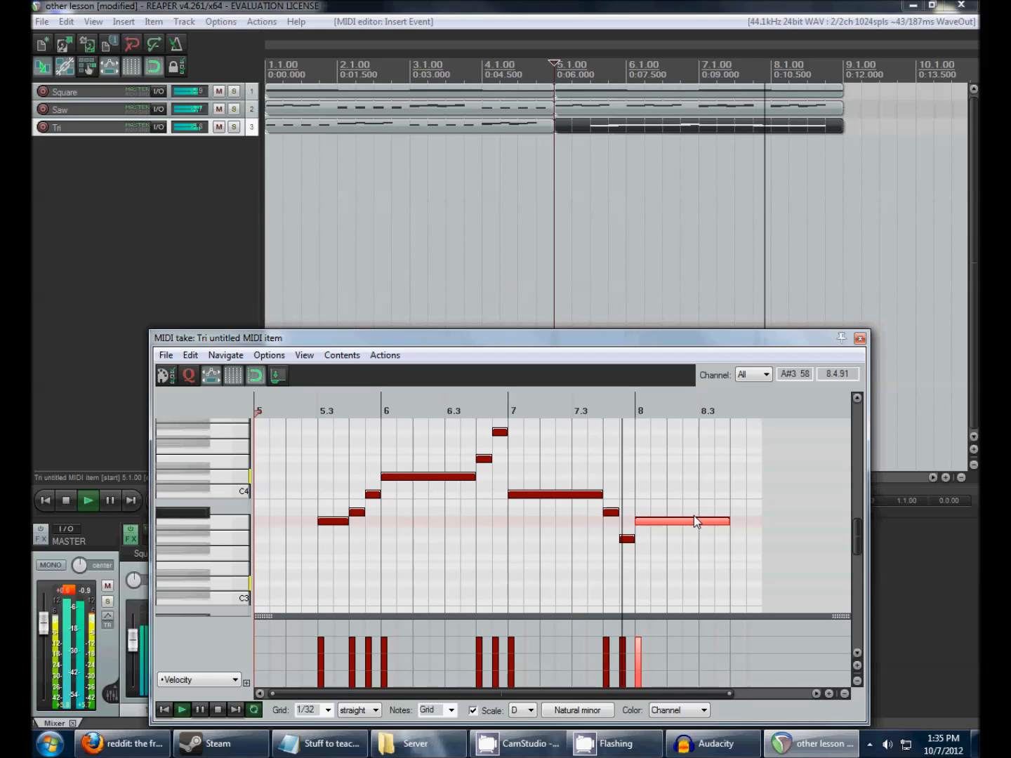
key("space")
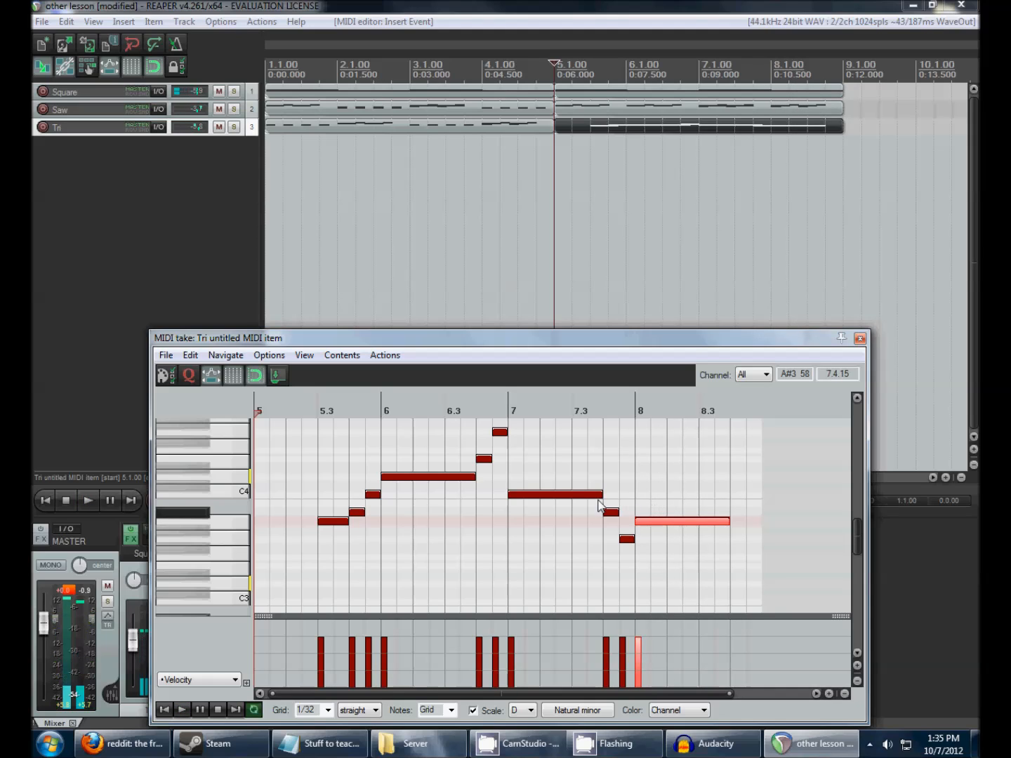
Transpose all notes in the second Tri item up one octave, starting the phrase on A4, and play it from bar 5
scroll(190, 513, "up", 1)
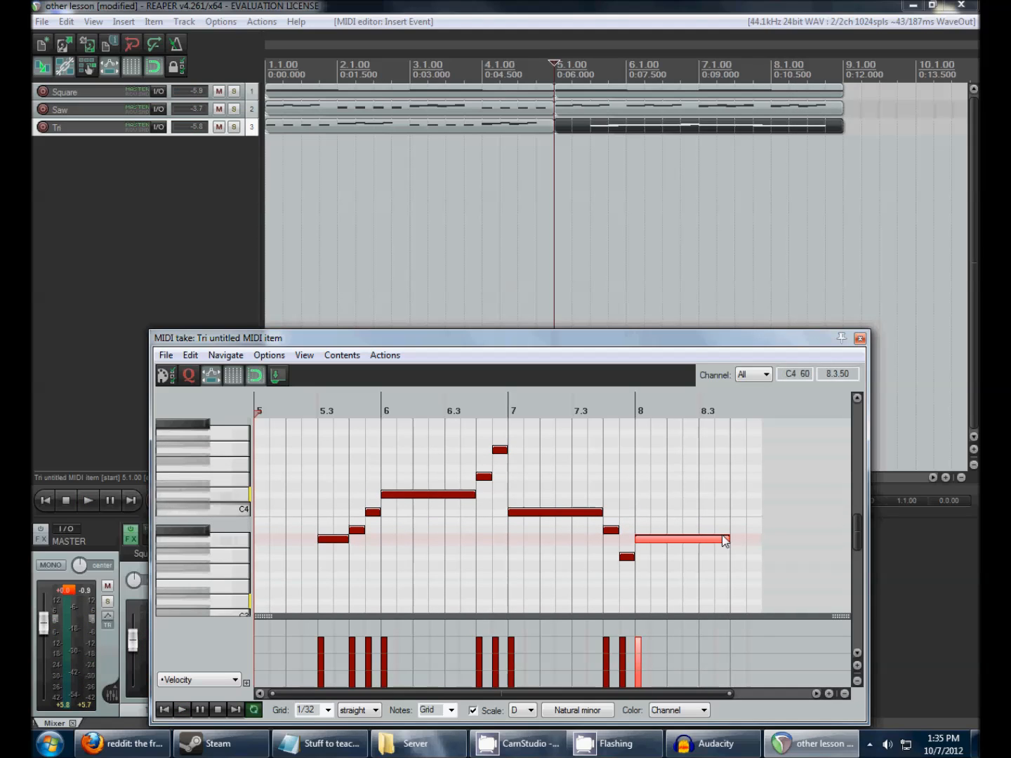
key("ctrl+a")
scroll(326, 528, "up", 2)
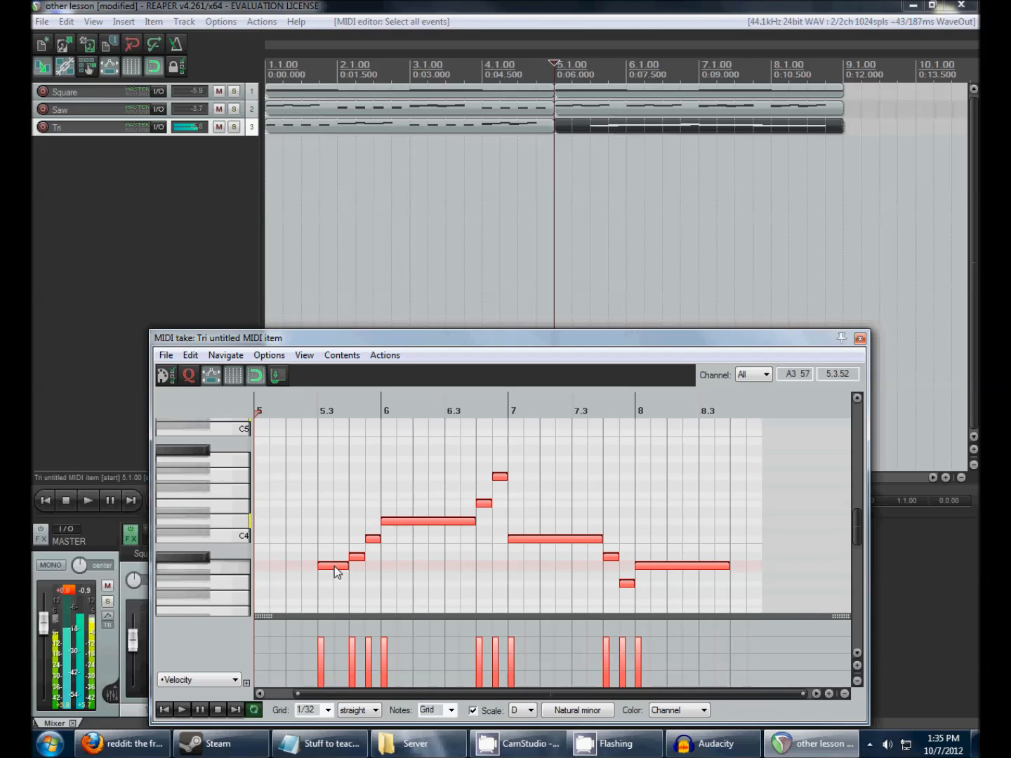
left_click_drag(335, 565, 333, 462)
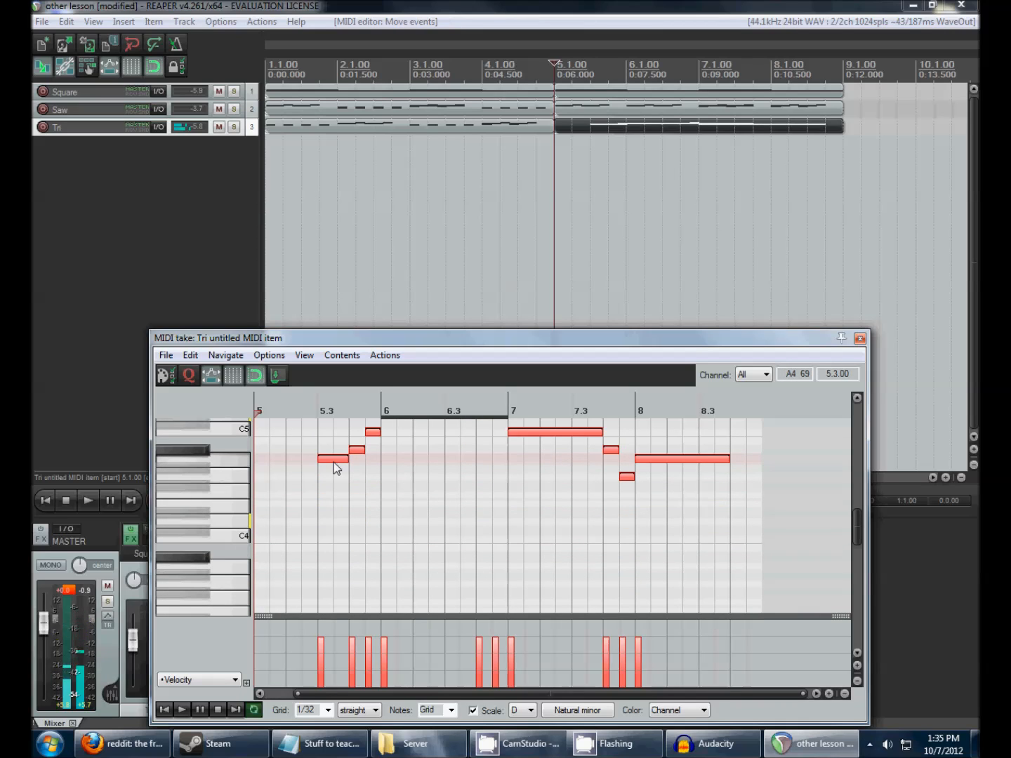
scroll(235, 467, "up", 2)
key("space")
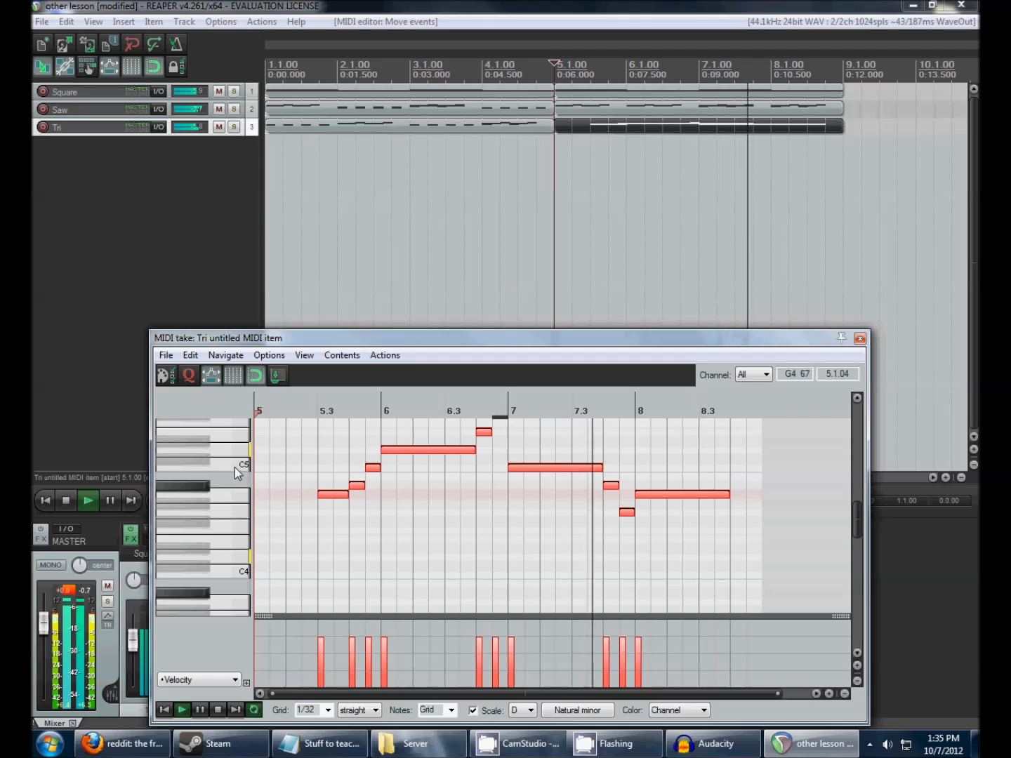
key("space")
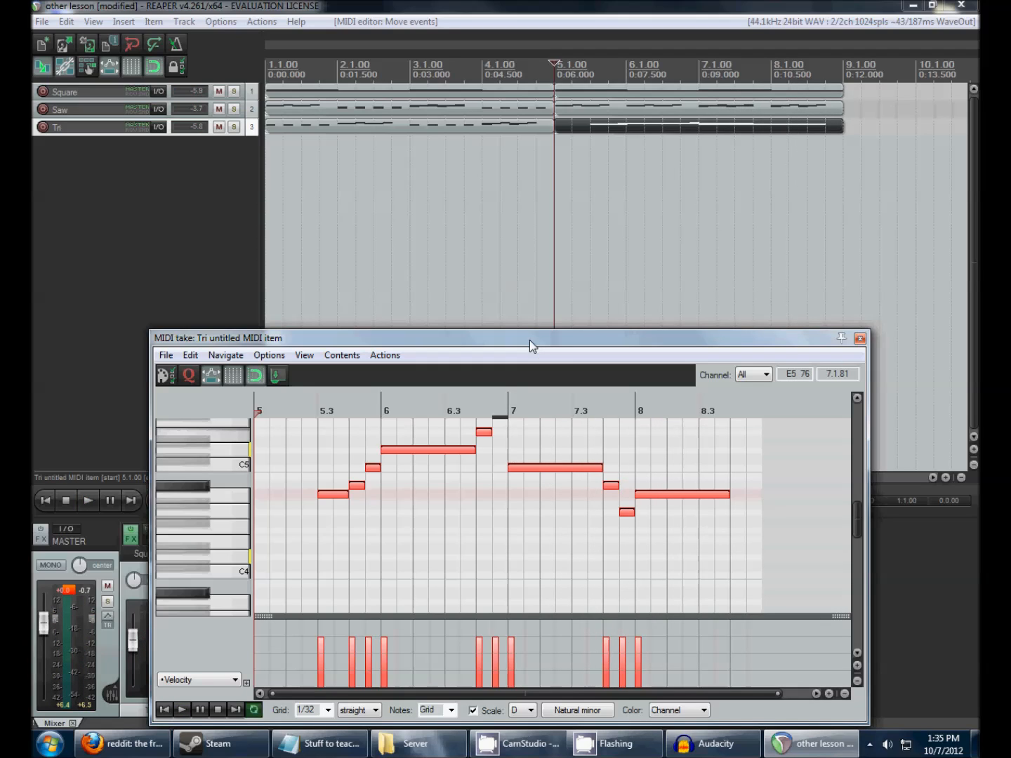
Set the volume of the Tri track's ReaSynth to 6 dB and close its effects window
left_click_drag(530, 340, 613, 151)
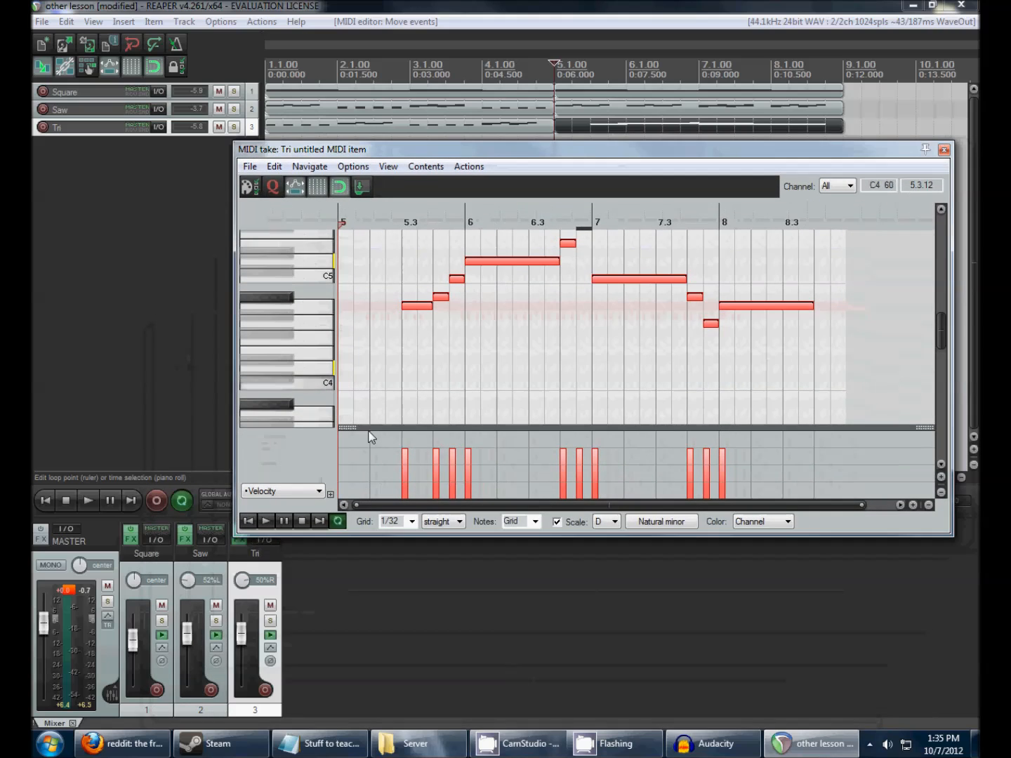
left_click(240, 540)
left_click_drag(355, 285, 372, 309)
left_click_drag(330, 123, 344, 125)
double_click(389, 126)
type("6")
left_click(400, 145)
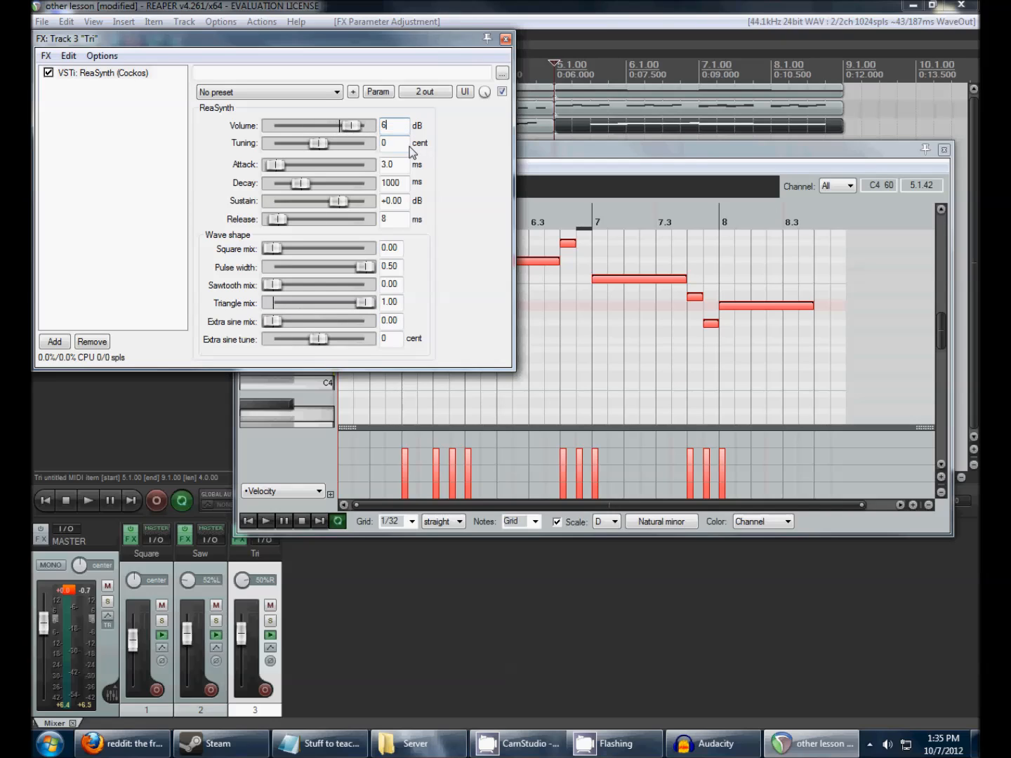
left_click(506, 38)
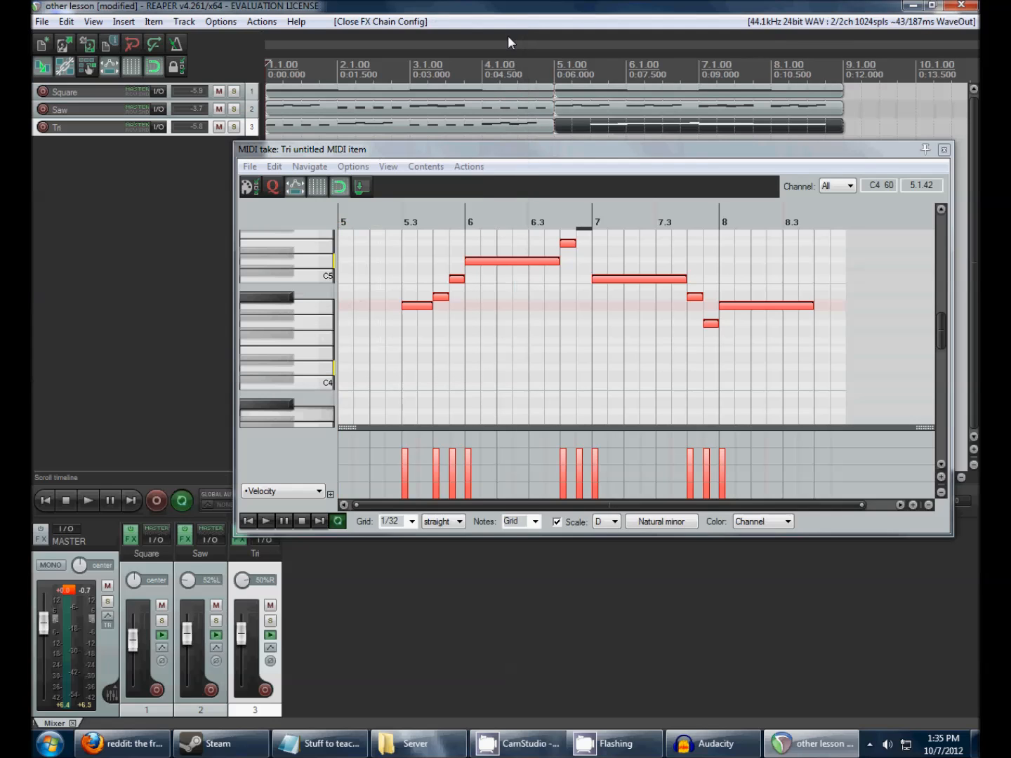
Play the composition from bar 5 to check the louder Tri melody, and close the MIDI editor
key("space")
key("space")
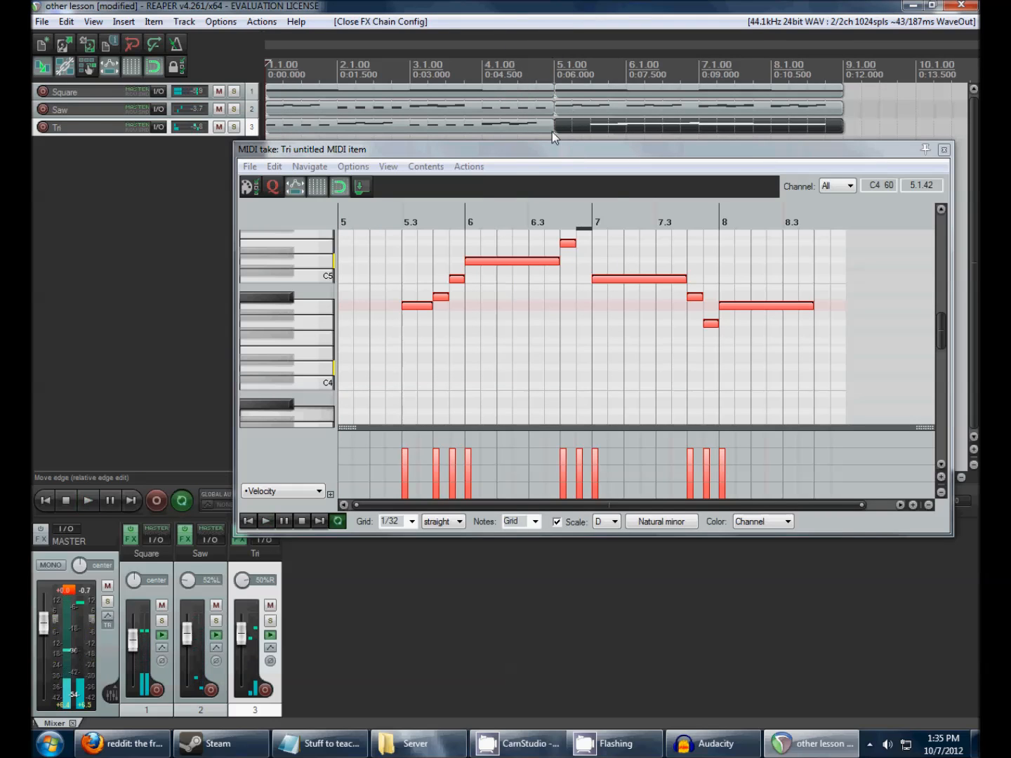
left_click(552, 132)
key("space")
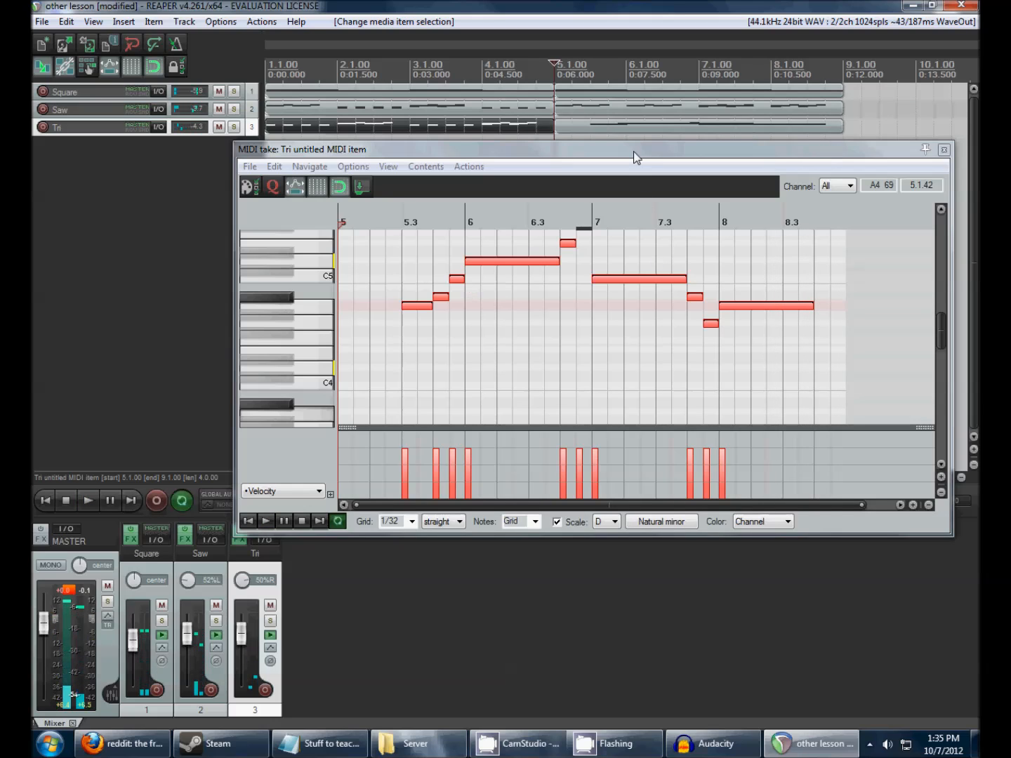
scroll(266, 329, "up", 4)
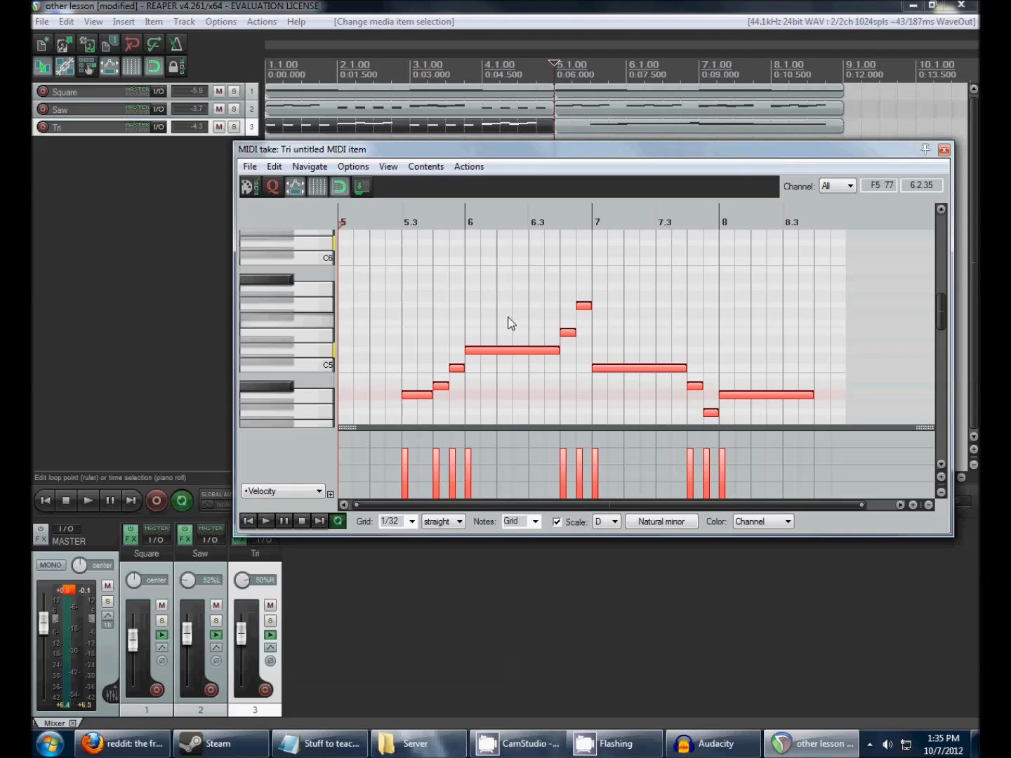
key("Escape")
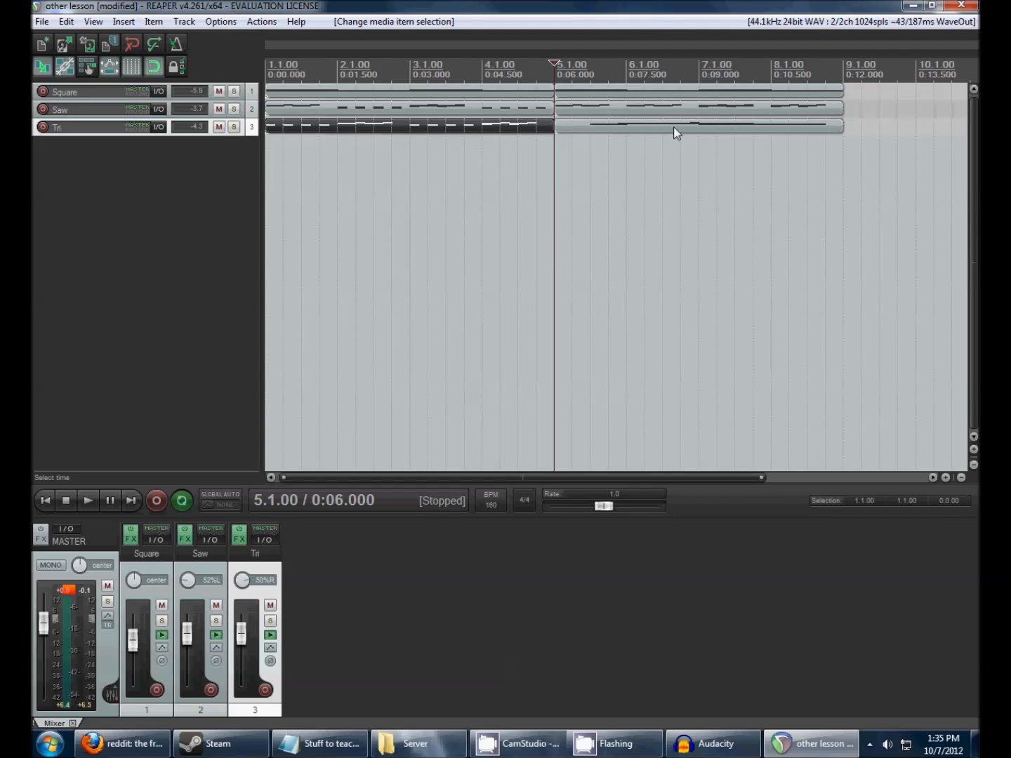